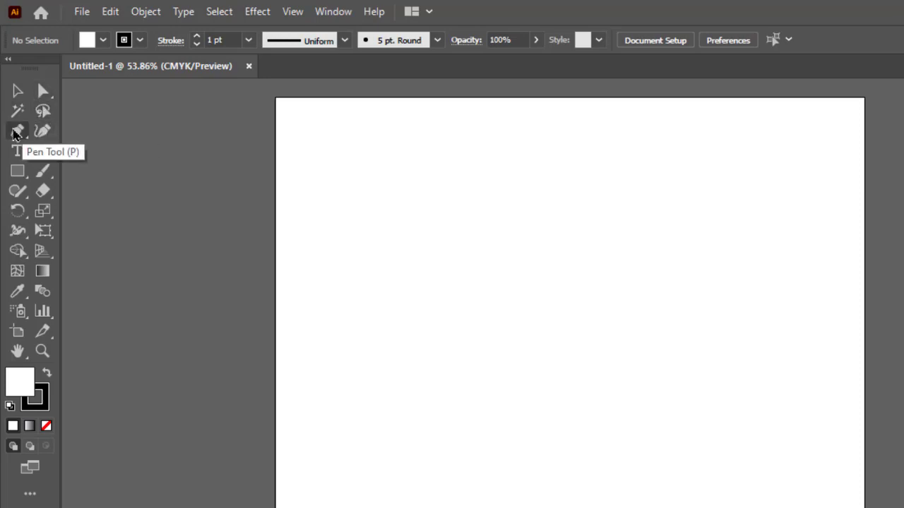
Step: Examine the tools grouped under the Pen, Line Segment, Rectangle, Paintbrush and Shaper tools
left_click(14, 134)
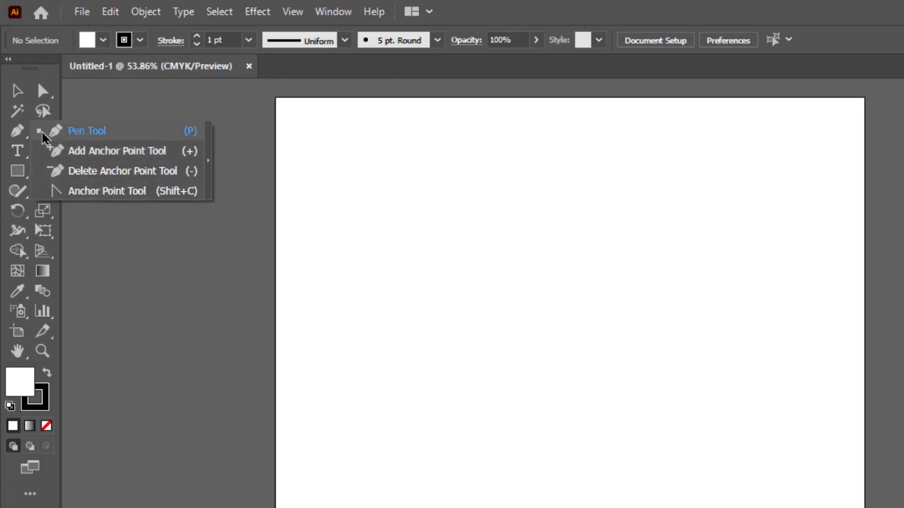
left_click(17, 131)
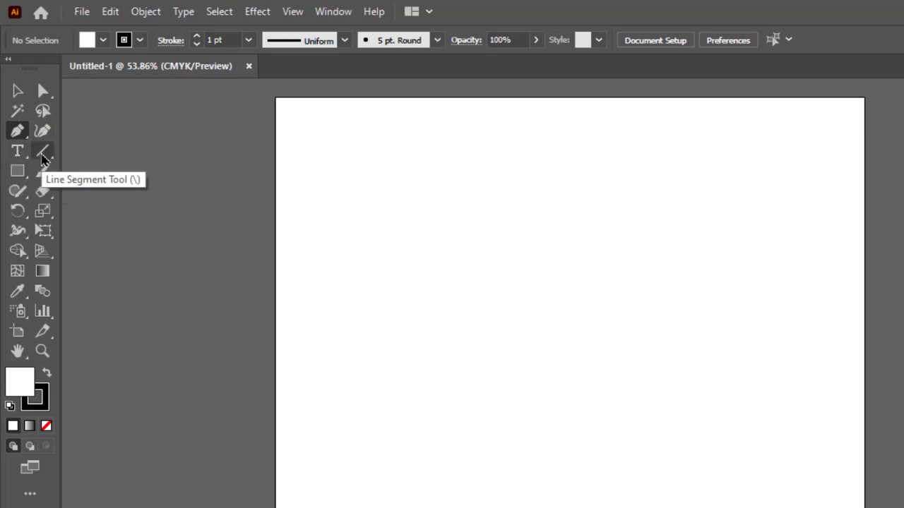
left_click(43, 152)
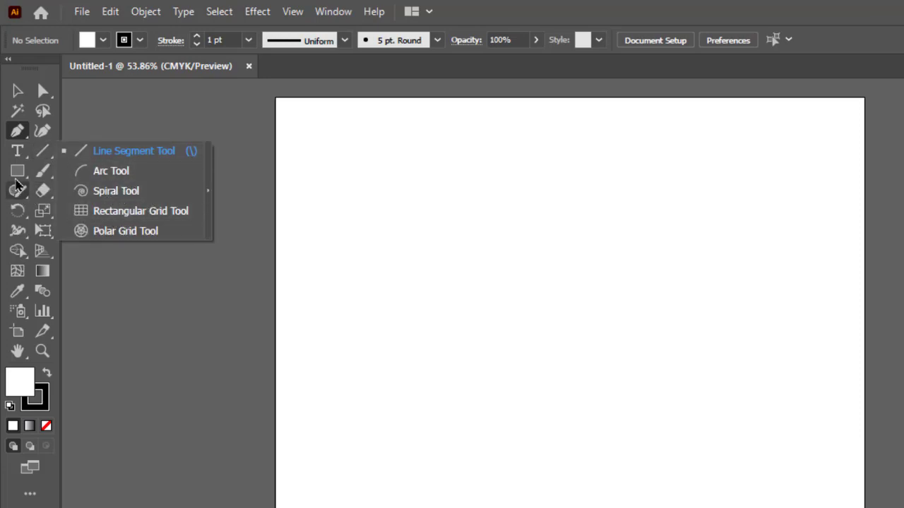
left_click(17, 171)
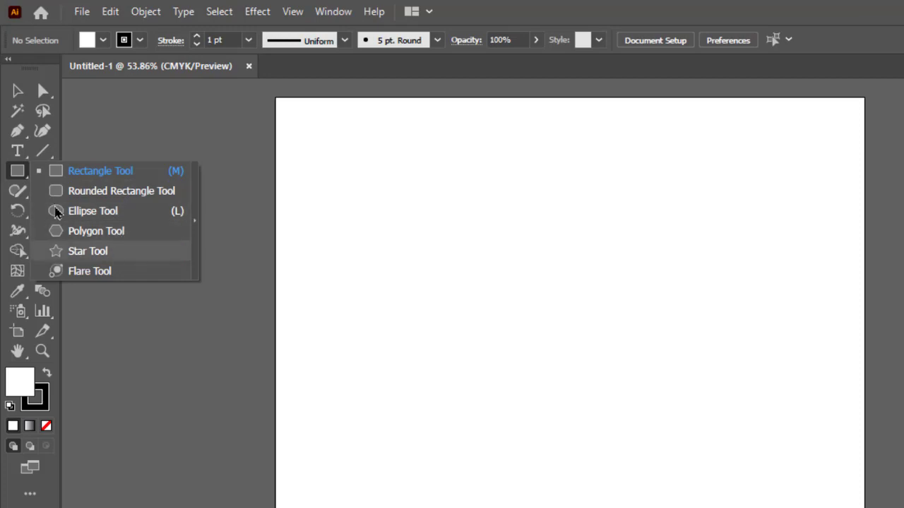
left_click(18, 177)
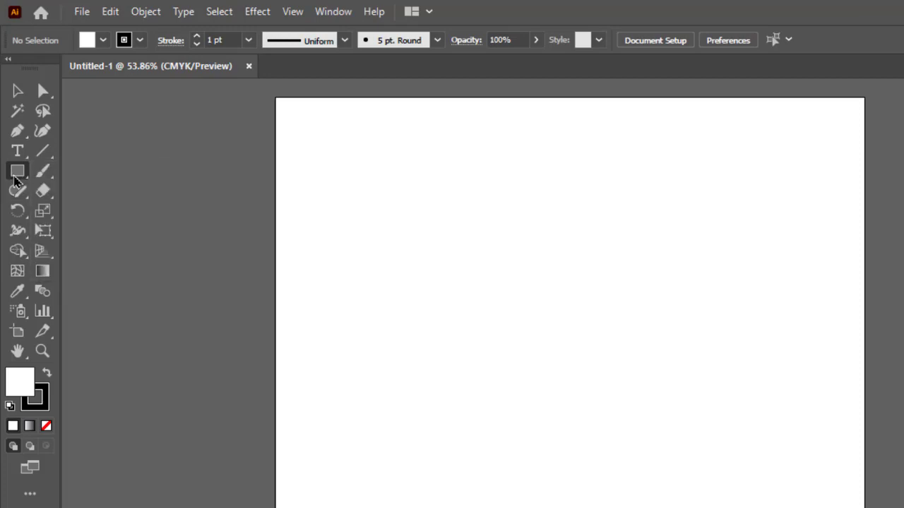
left_click(46, 180)
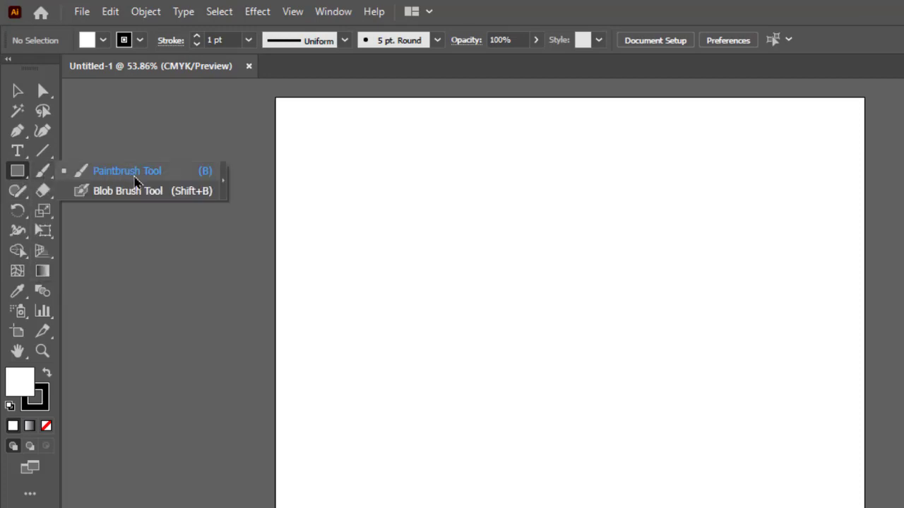
left_click(20, 190)
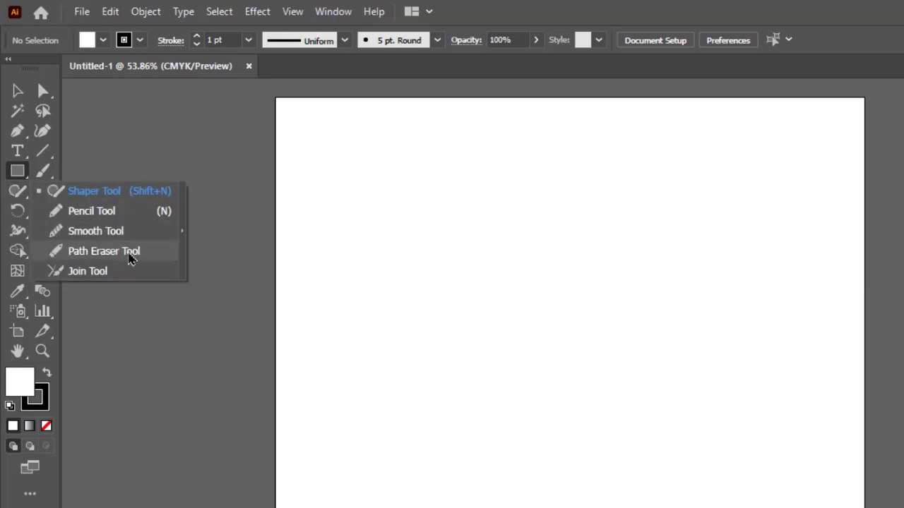
left_click(35, 176)
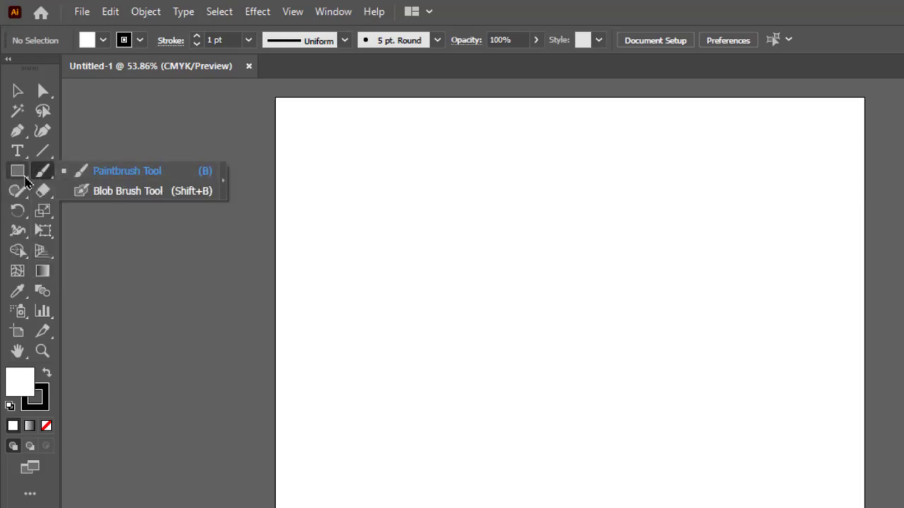
left_click(18, 171)
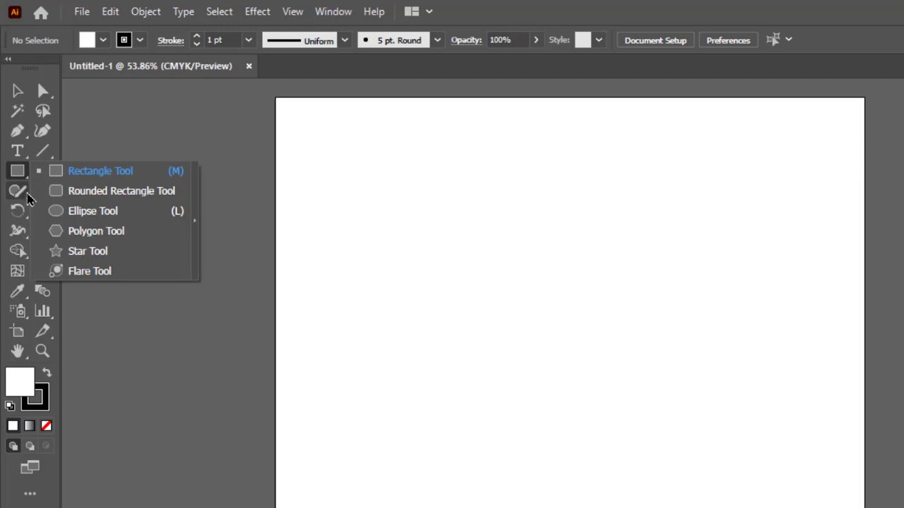
left_click(27, 197)
left_click(27, 197)
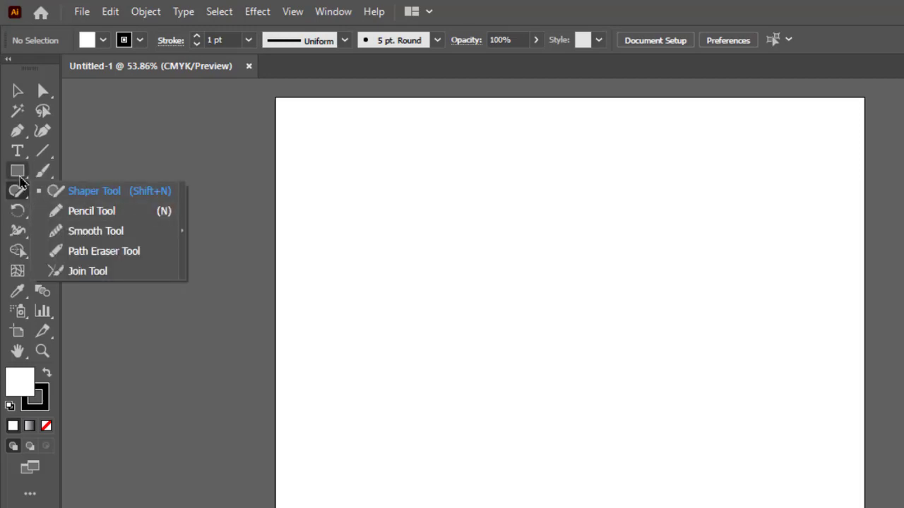
Step: Draw a horizontal rectangle about 5.57 in wide in the artboard's upper half and flatten it to about 0.16 in high
left_click(17, 173)
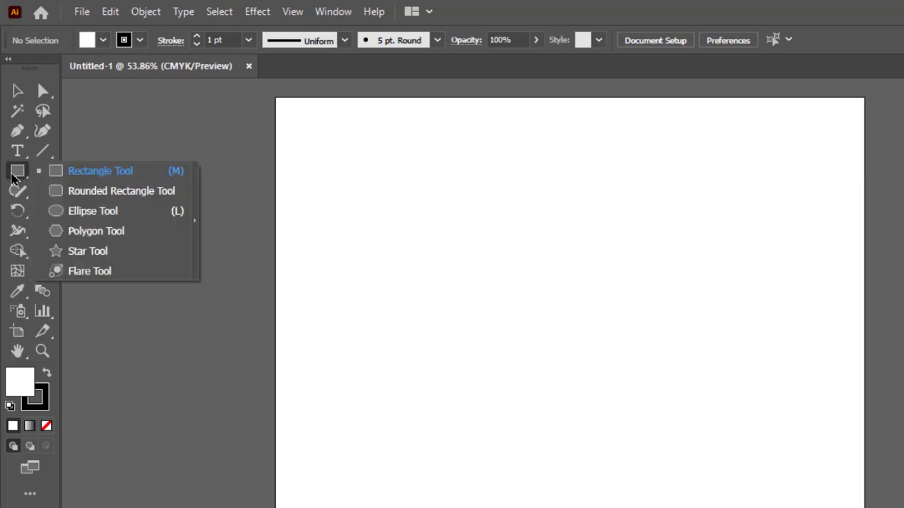
left_click(106, 173)
mouse_move(389, 230)
left_mouse_down()
mouse_move(676, 264)
mouse_move(720, 263)
mouse_move(716, 255)
left_mouse_up()
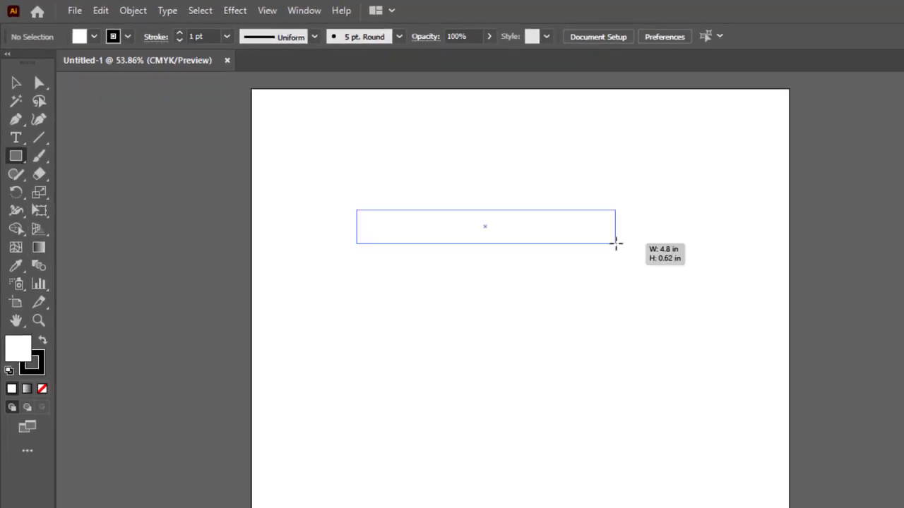
left_click_drag(484, 171, 485, 175)
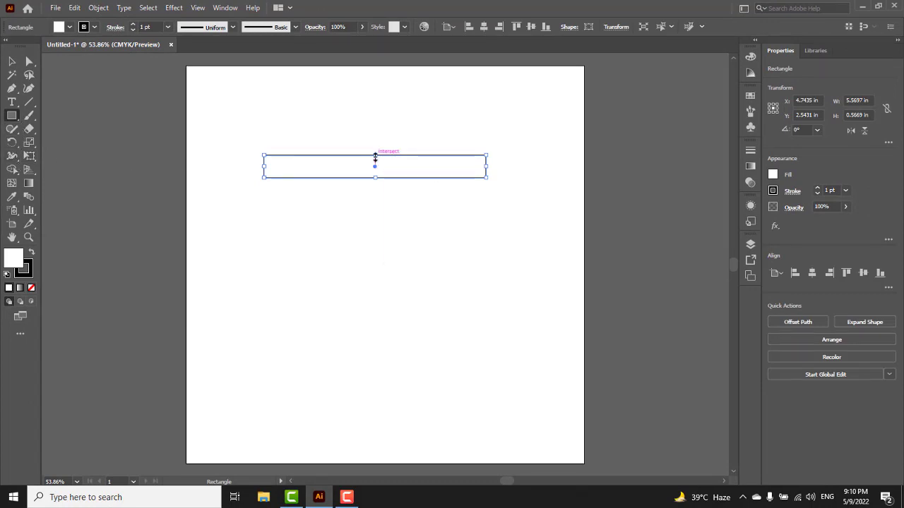
left_click_drag(375, 155, 375, 173)
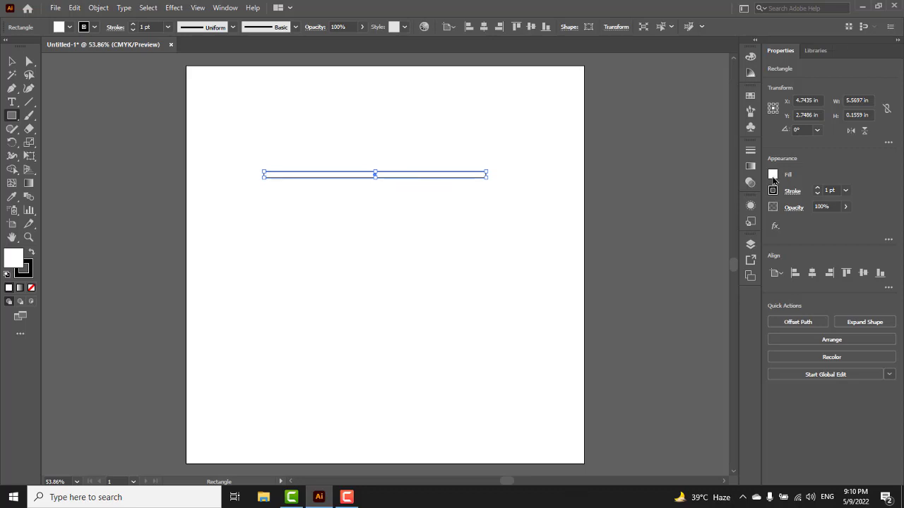
Step: Fill the thin rectangle with red and set its stroke to none
left_click(772, 175)
left_click(681, 215)
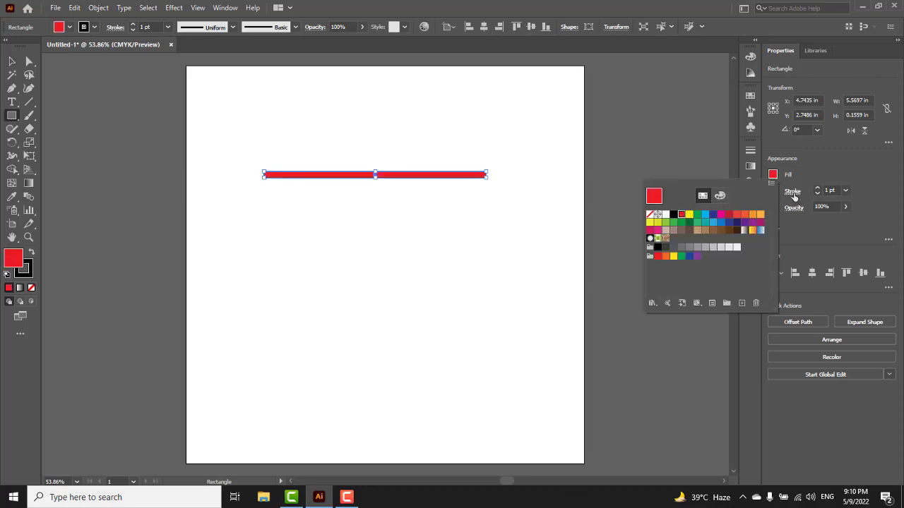
left_click(789, 196)
left_click(773, 192)
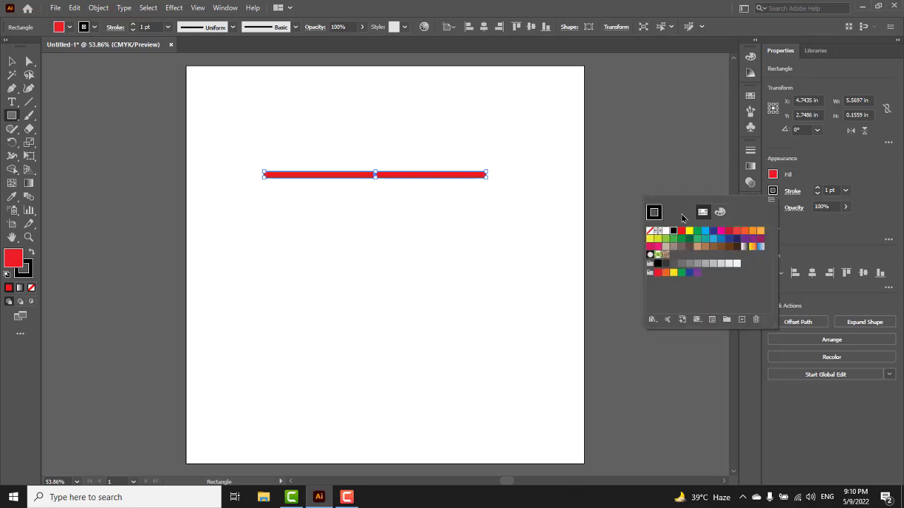
left_click(651, 231)
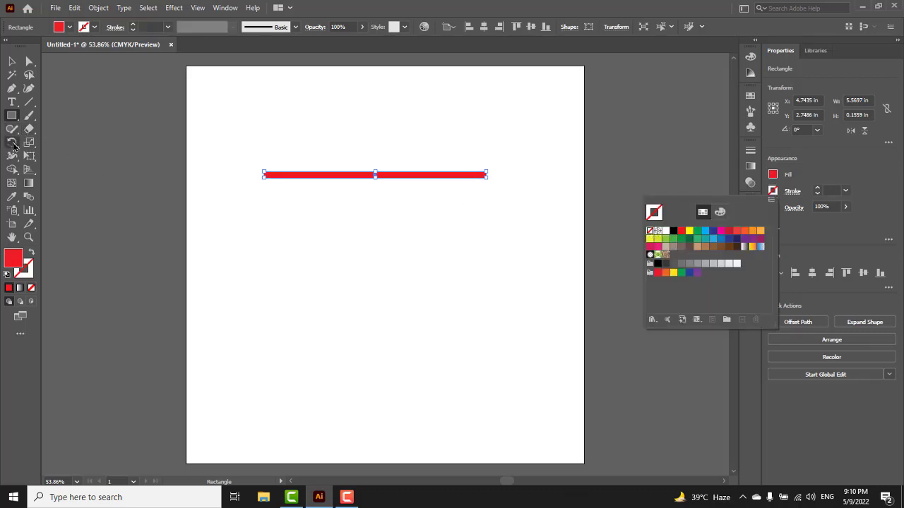
key("Escape")
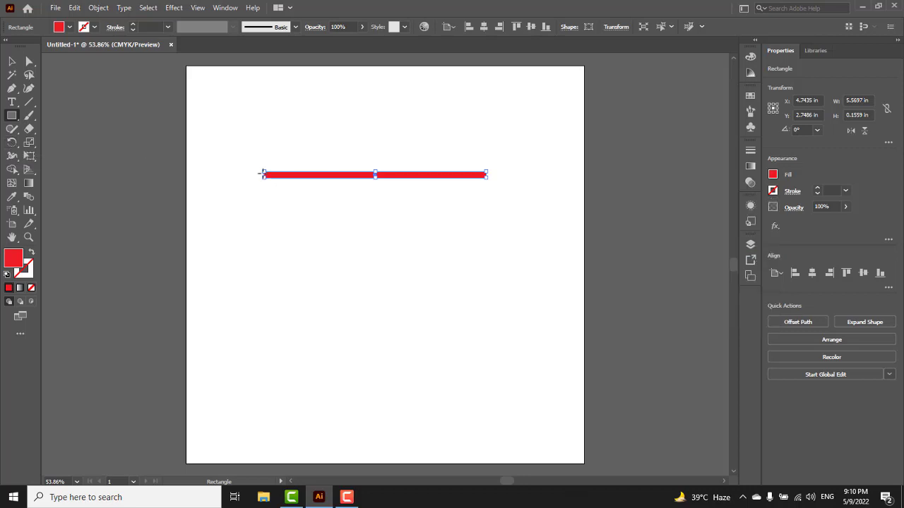
mouse_move(489, 172)
left_mouse_down()
mouse_move(489, 215)
mouse_move(491, 172)
left_mouse_up()
left_click(410, 176)
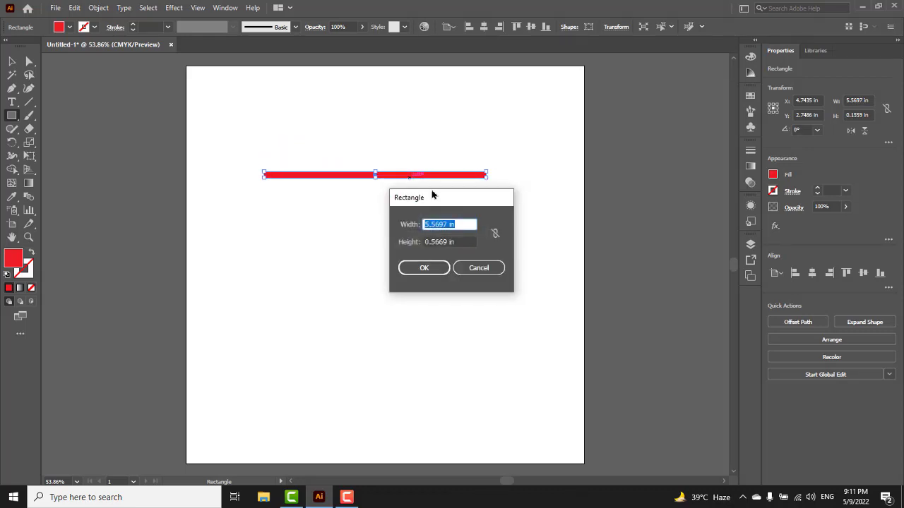
left_click(477, 268)
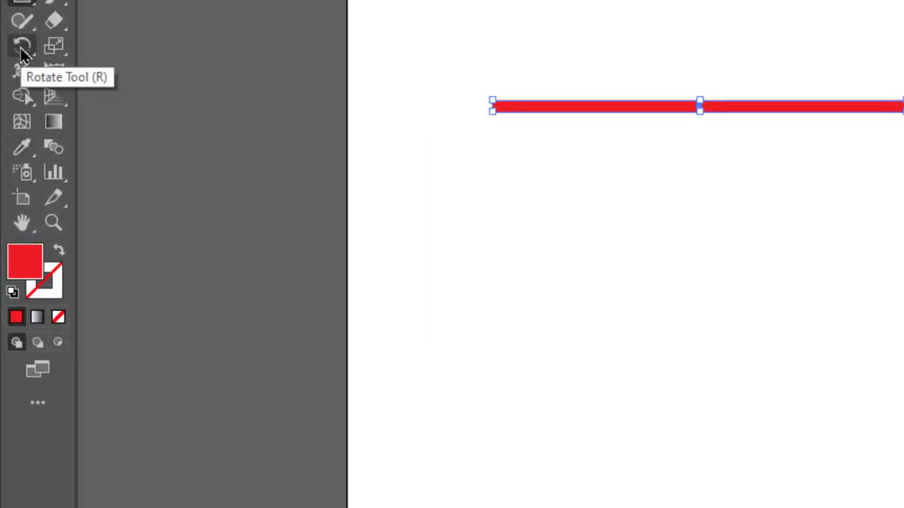
left_click(21, 53)
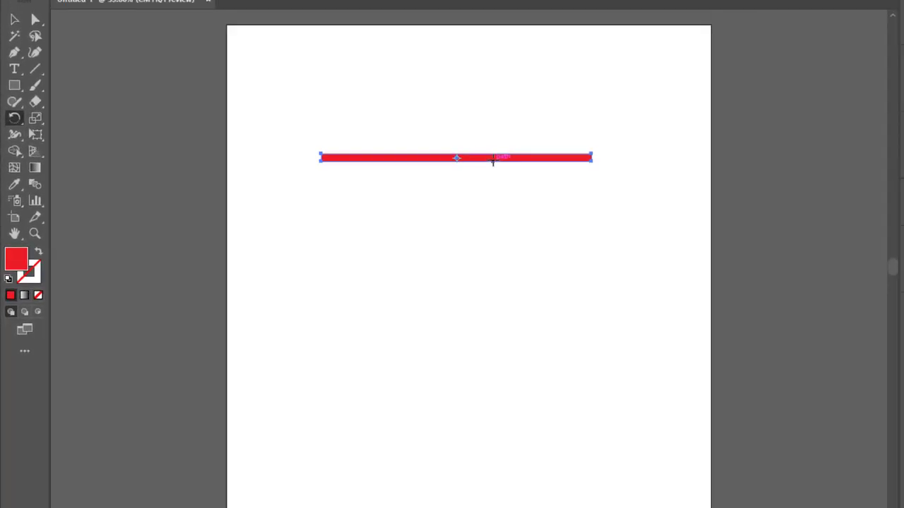
left_click(463, 158, "alt")
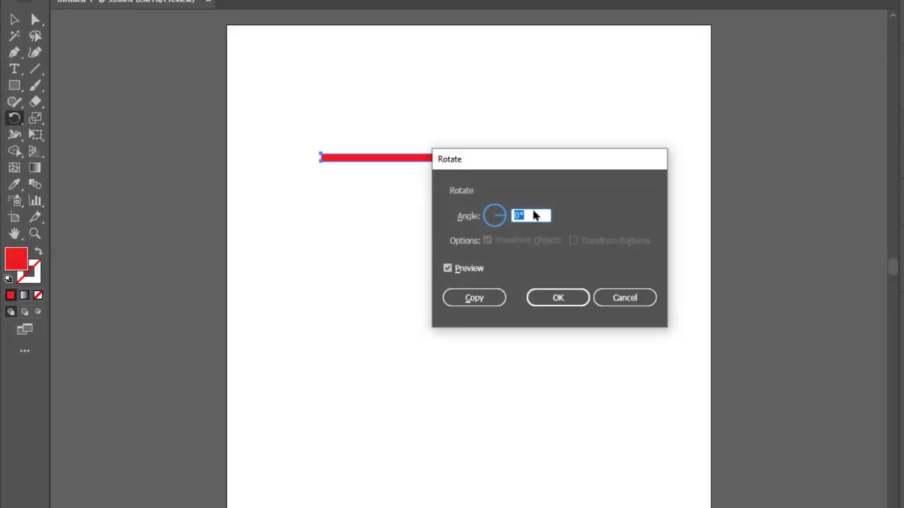
left_click_drag(541, 166, 556, 213)
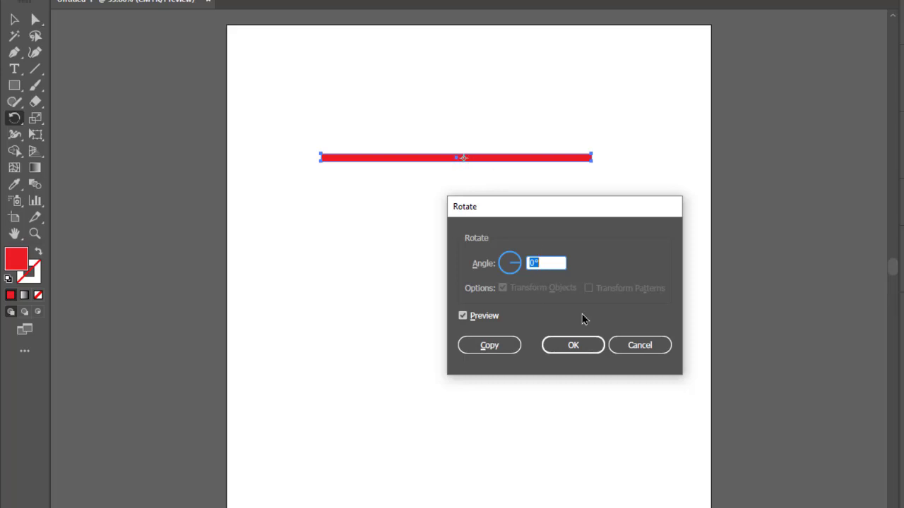
left_click(640, 346)
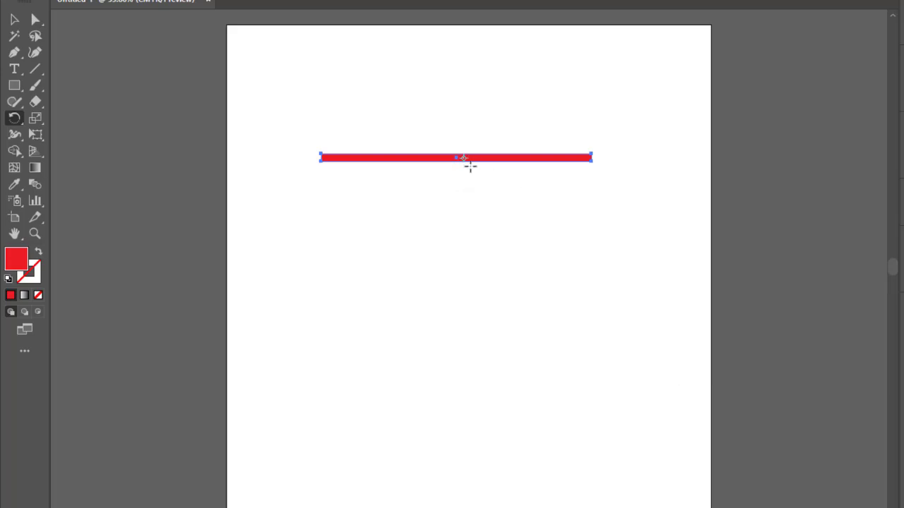
Step: Try to rotate the red bar freehand about a point near its centre
left_click_drag(464, 159, 414, 161)
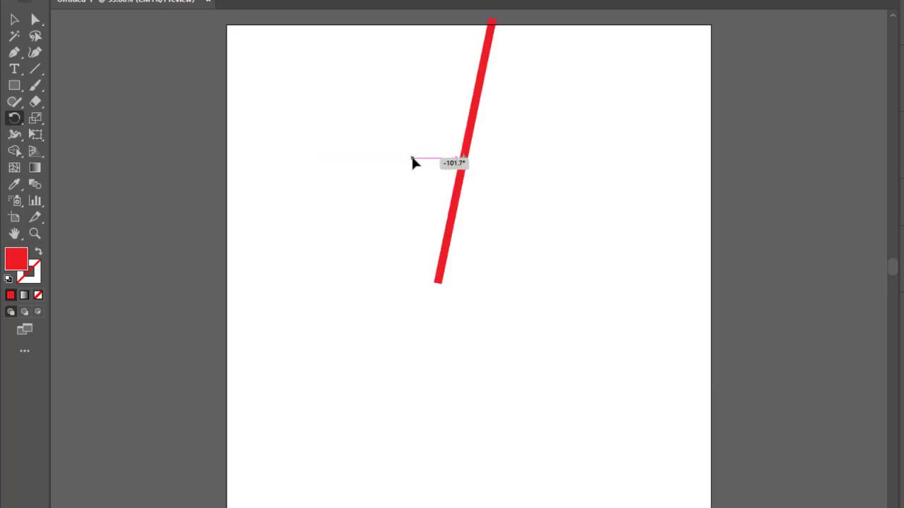
key("ctrl+z")
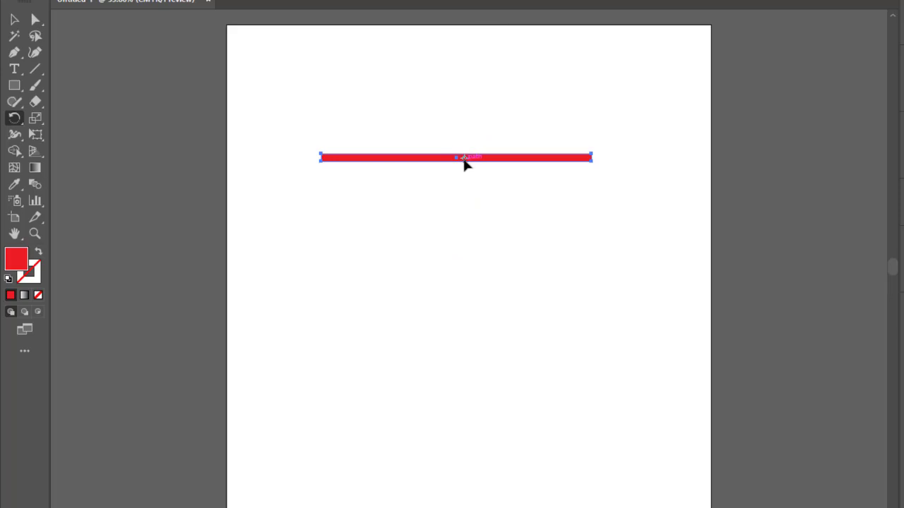
left_click_drag(464, 159, 480, 188)
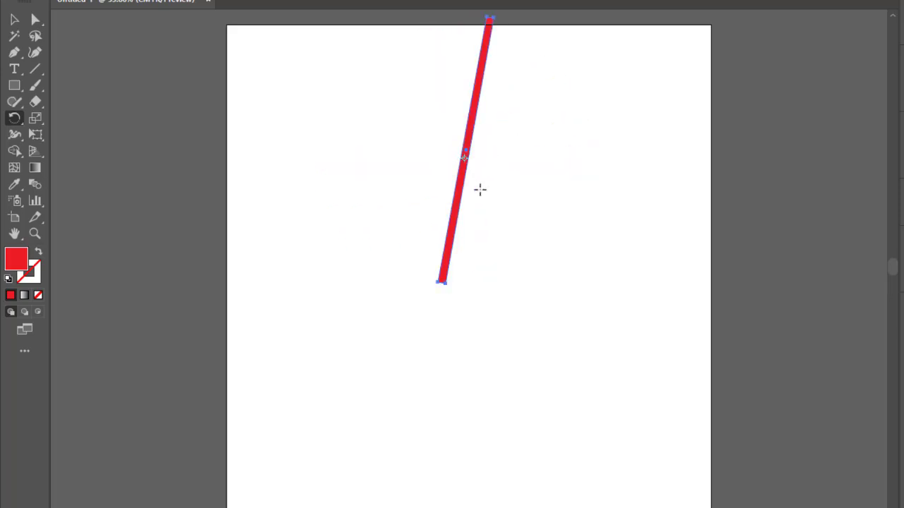
key("ctrl+z")
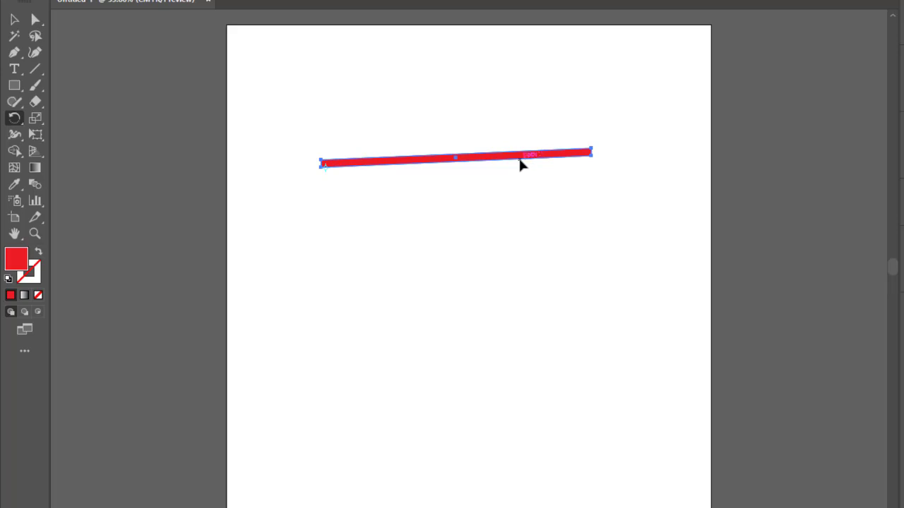
Step: Create a copy of the red bar rotated 10° about a point near its centre
left_click(12, 121)
left_click(469, 160, "alt")
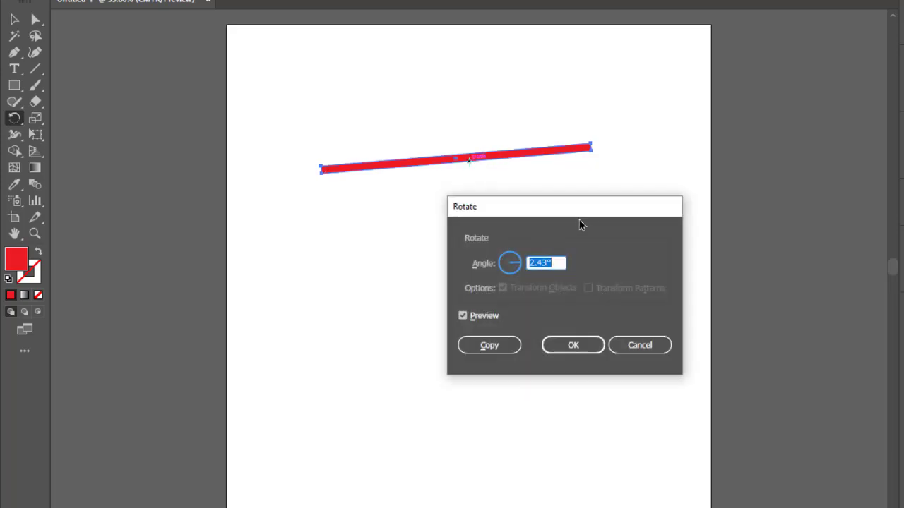
left_click_drag(579, 215, 586, 204)
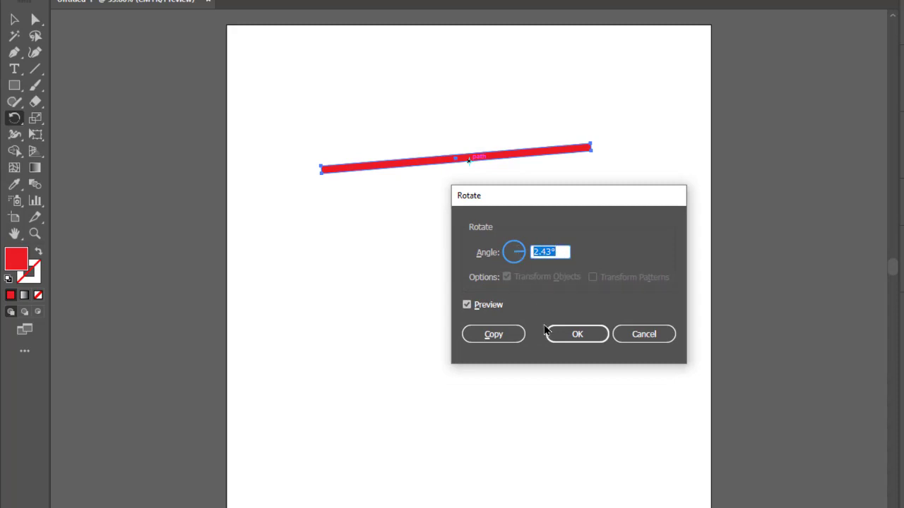
type("10")
left_click(493, 335)
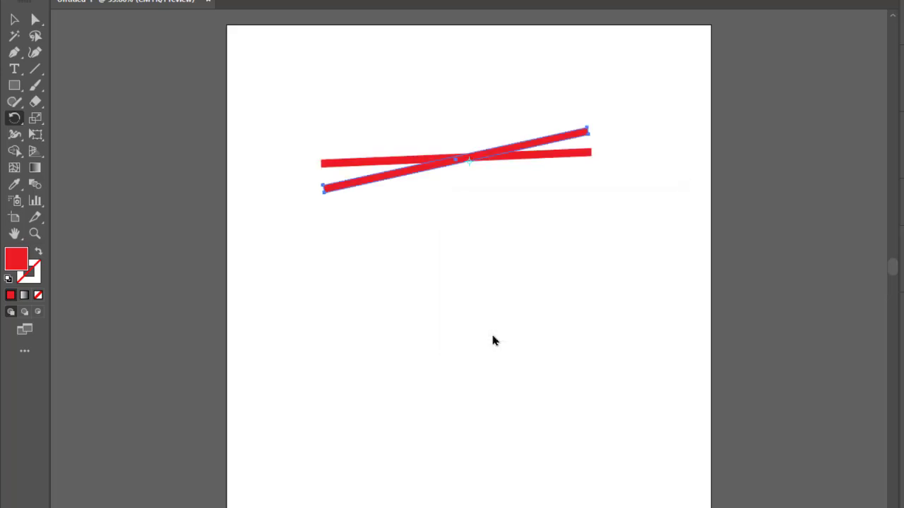
Step: Repeat the 10° rotated copy until the red bars form a full circular sunburst
key("ctrl+d")
key("ctrl+d")
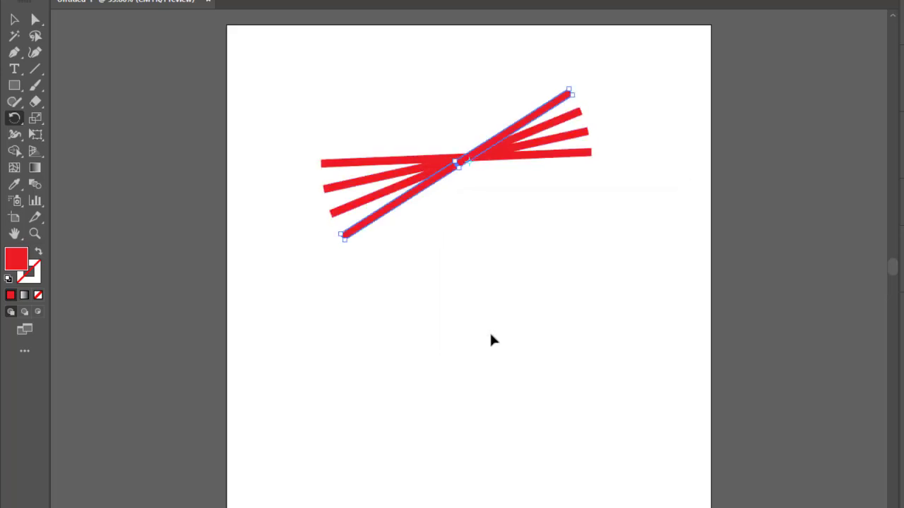
key("ctrl+d")
key("ctrl+d")
key("ctrl+d")
key("ctrl+d")
key("ctrl+d")
key("ctrl+d")
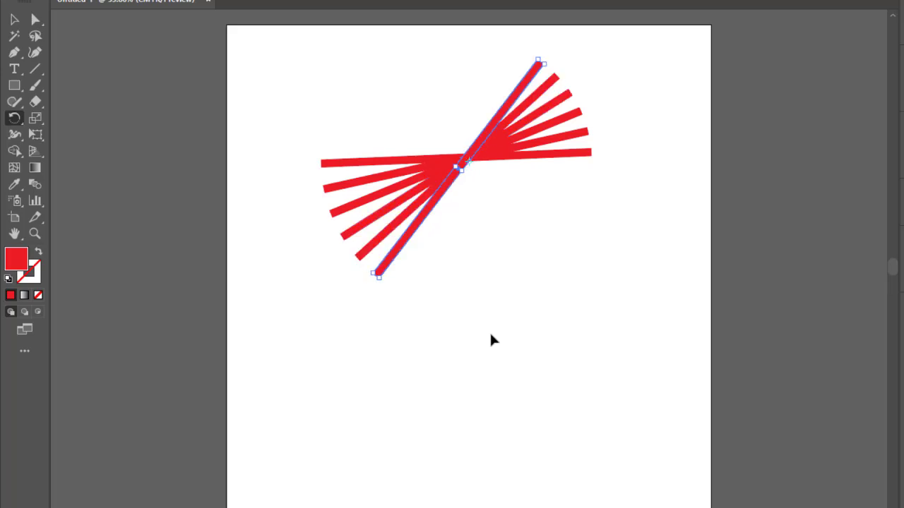
key("ctrl+d")
key("ctrl+d")
key("ctrl+d")
key("ctrl+d")
key("ctrl+d")
key("ctrl+d")
key("ctrl+d")
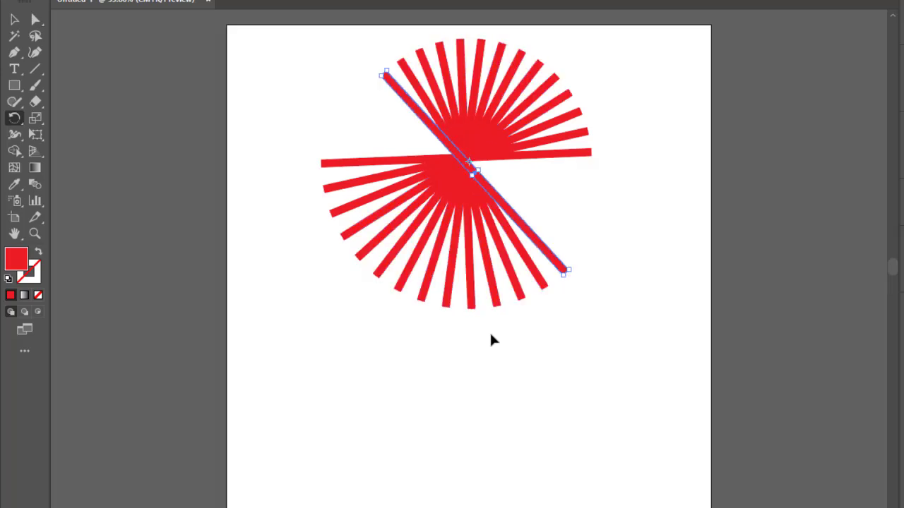
key("ctrl+d")
key("ctrl+d")
key("ctrl+d")
key("ctrl+d")
key("ctrl+d")
key("ctrl+d")
key("ctrl+d")
key("ctrl+d")
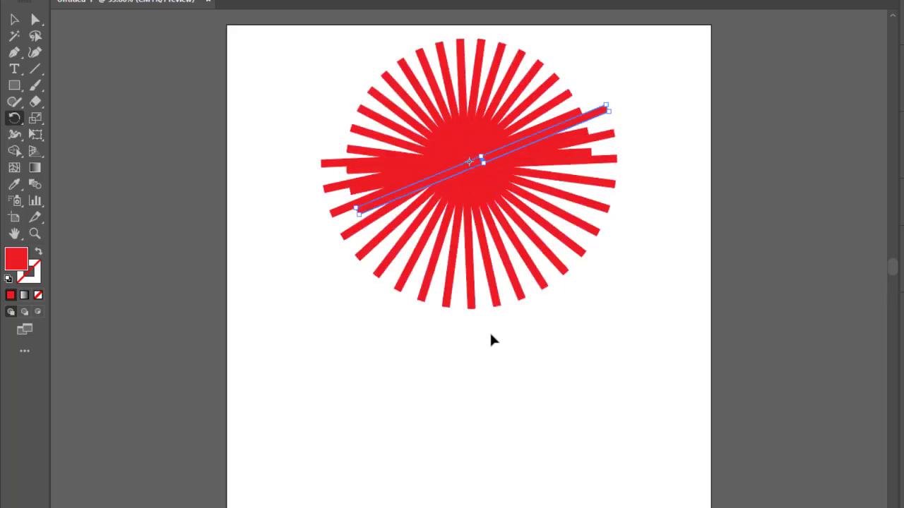
Step: Keep repeating the 10° rotated copy until a second, offset set of red bars surrounds the sunburst
key("ctrl+d")
key("ctrl+d")
key("ctrl+d")
key("ctrl+d")
key("ctrl+d")
key("ctrl+d")
key("ctrl+d")
key("ctrl+d")
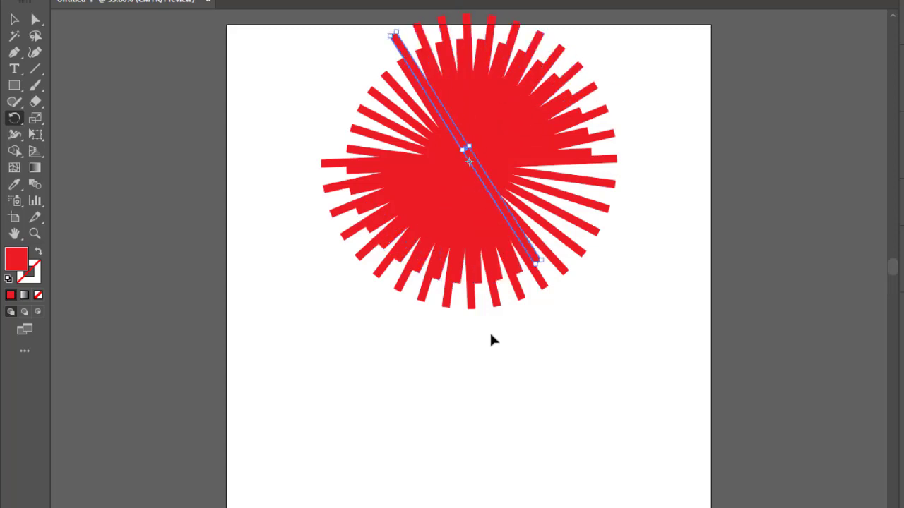
key("ctrl+d")
key("ctrl+d")
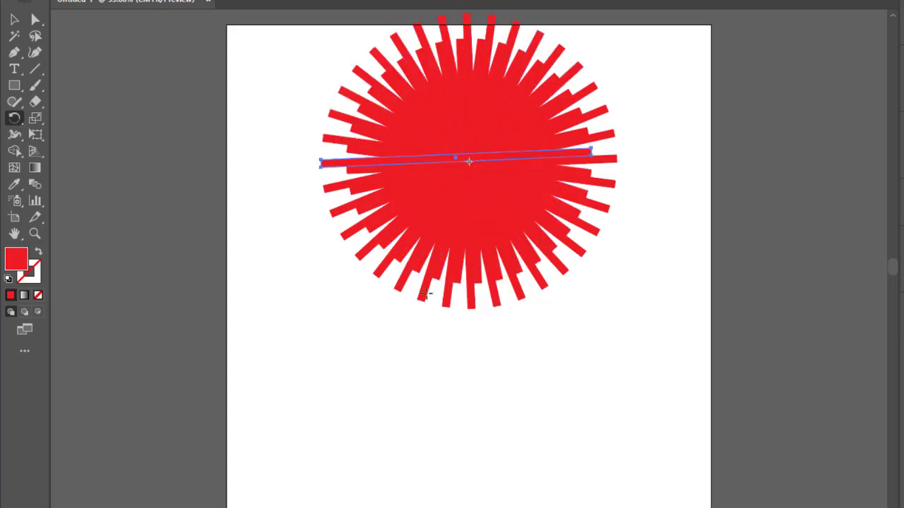
Step: Select all the red bars, group them, and move the sunburst fully inside the artboard
left_click(14, 19)
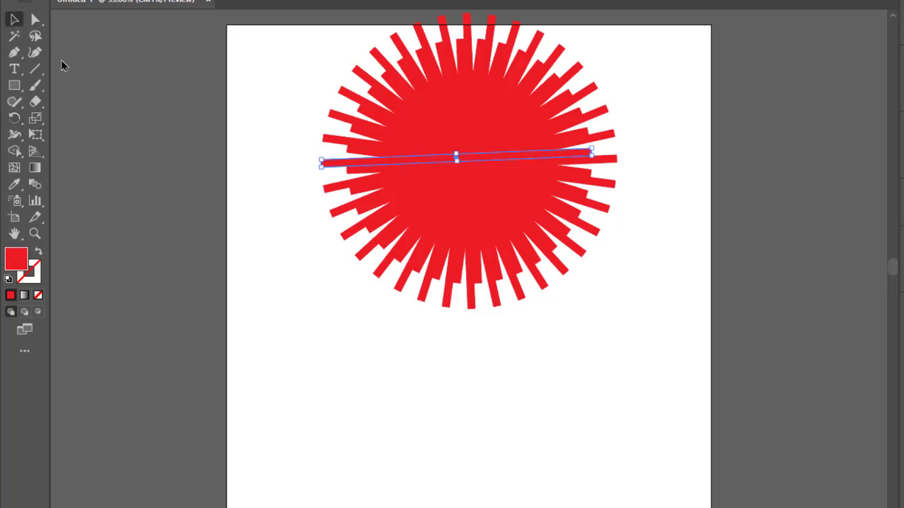
left_click(491, 349)
left_click_drag(645, 339, 388, 178)
left_click(539, 390)
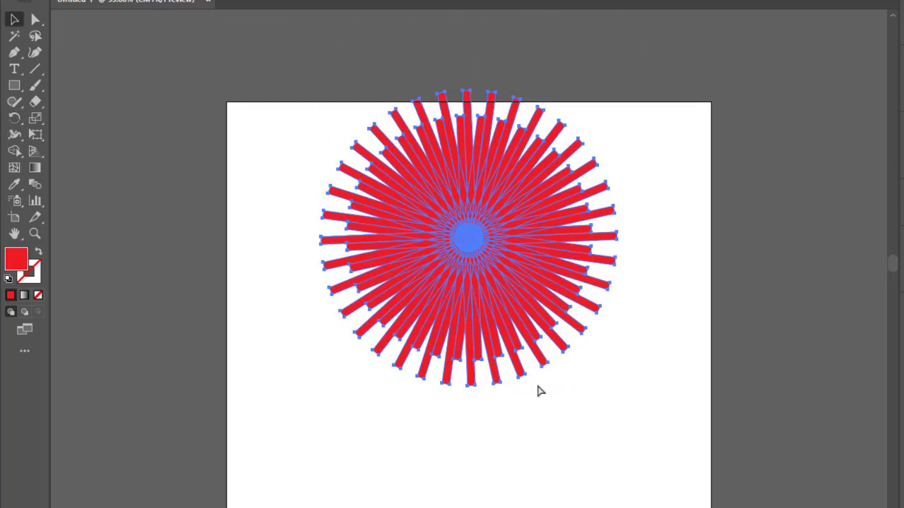
left_click_drag(521, 339, 542, 329)
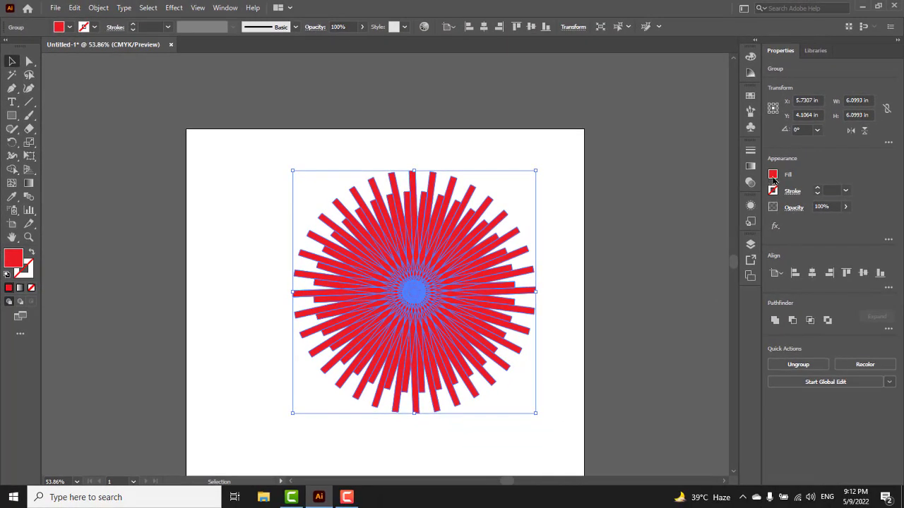
Step: Change the grouped sunburst's fill to dark blue and reposition it near the top of the artboard
left_click(773, 176)
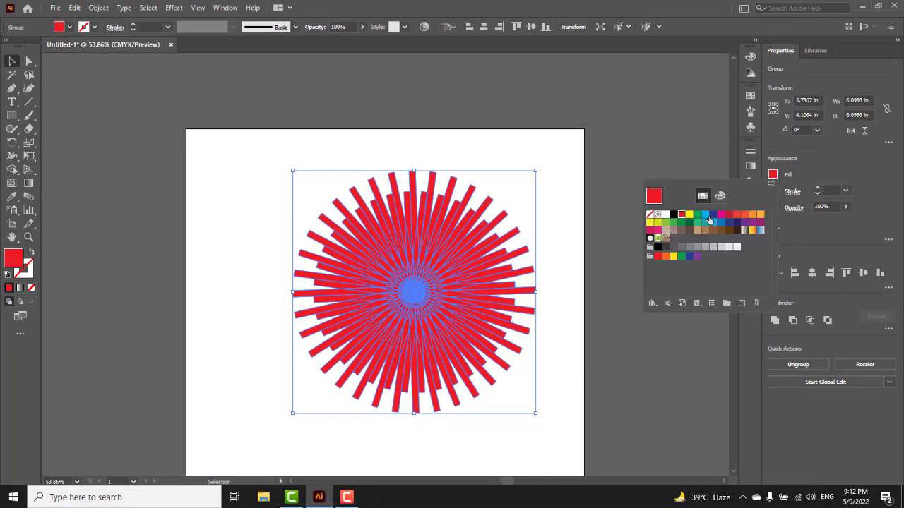
left_click(710, 222)
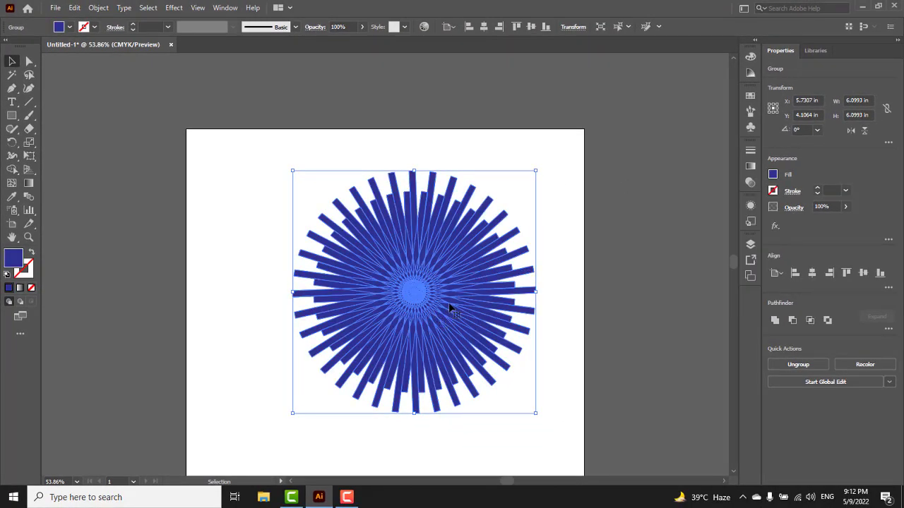
left_click_drag(449, 302, 399, 276)
left_click(520, 378)
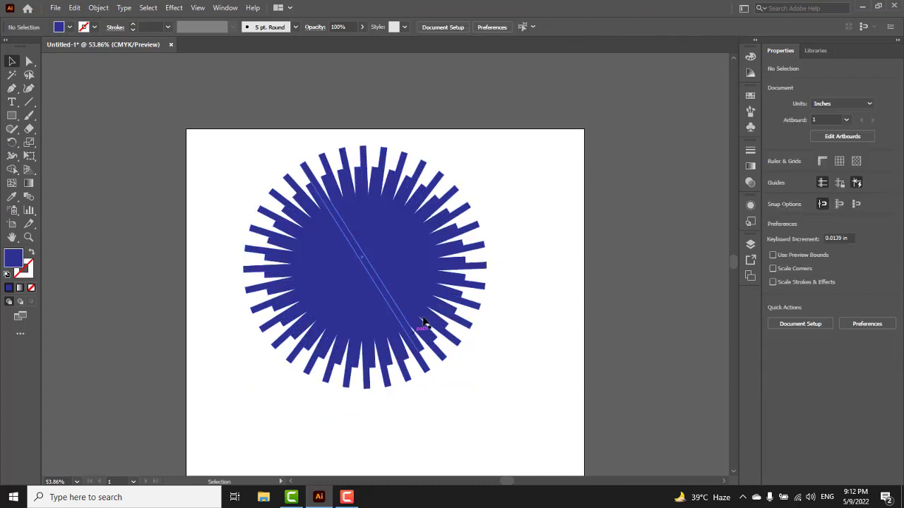
left_click_drag(424, 323, 456, 312)
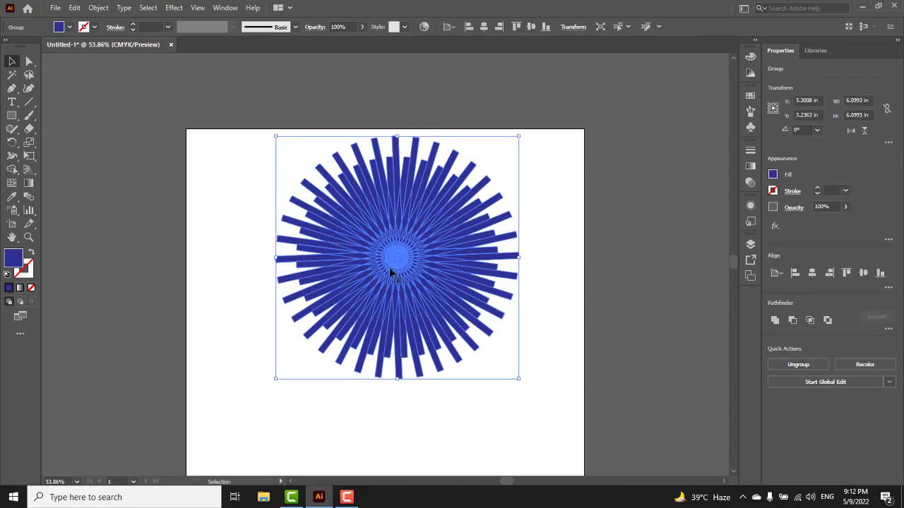
Step: Delete the blue sunburst and draw a quarter-circle arc in the artboard's upper area with the Arc tool
key("Delete")
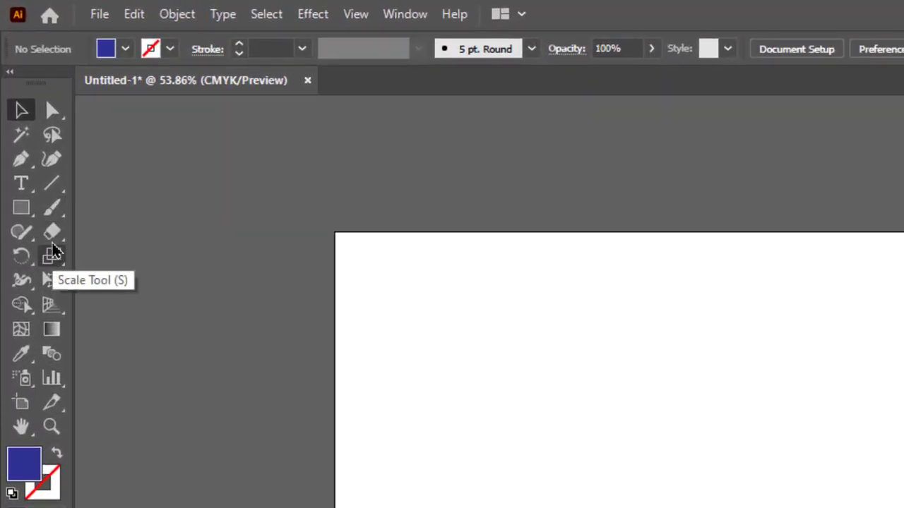
left_click(52, 182)
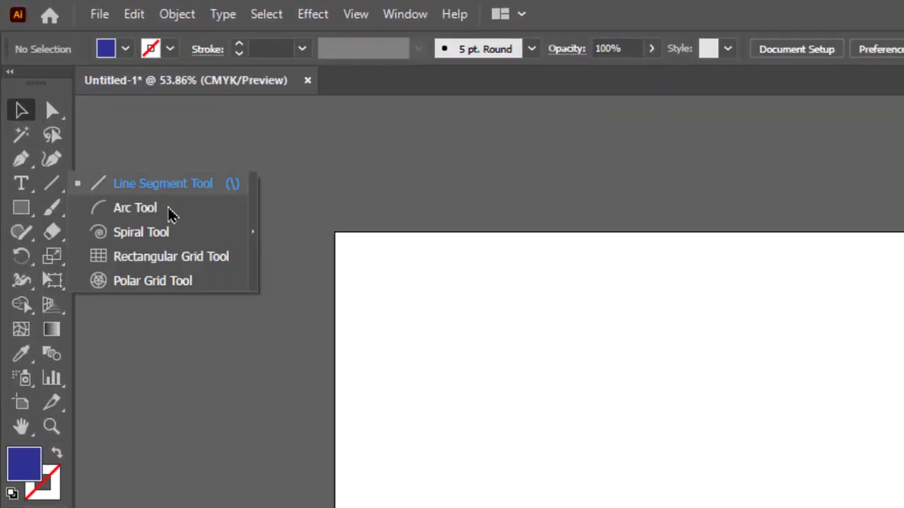
left_click(127, 210)
left_click_drag(601, 392, 615, 419)
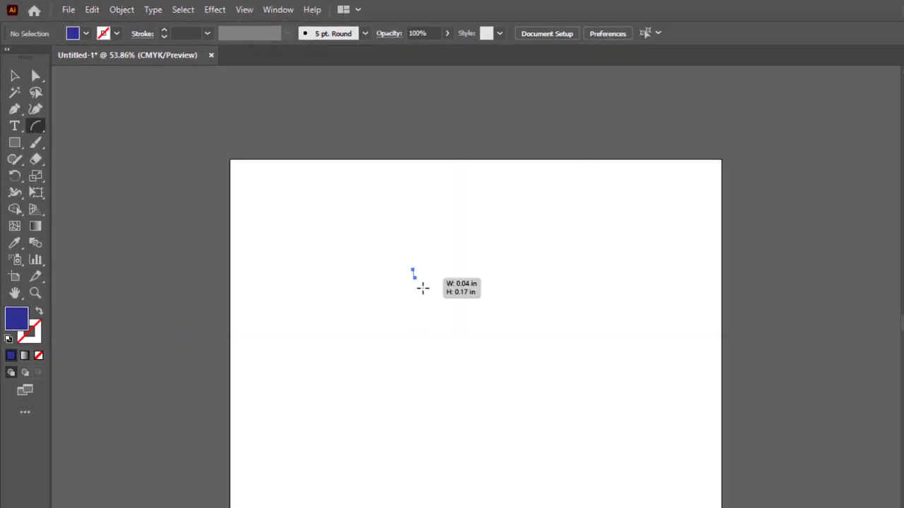
left_click_drag(422, 288, 475, 334)
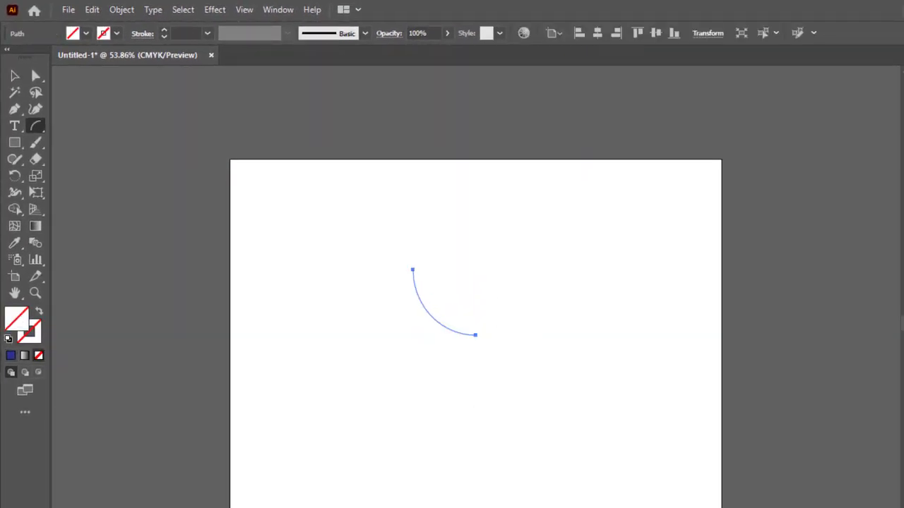
Step: Give the arc a black stroke with a weight of 6 pt
type("4")
key("Return")
key("Up")
key("Up")
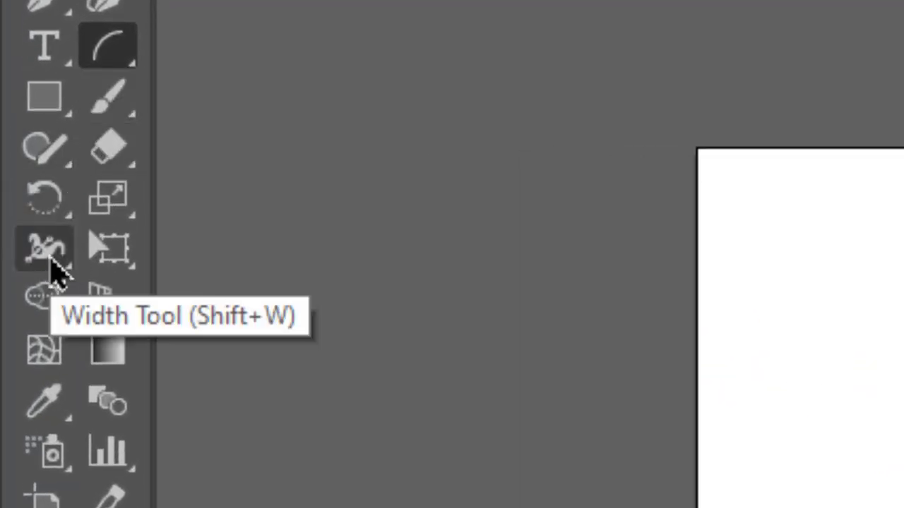
Step: Shape the arc's stroke with the Width tool into a teardrop, wide near the lower end and narrow in the upper half
left_click(51, 262)
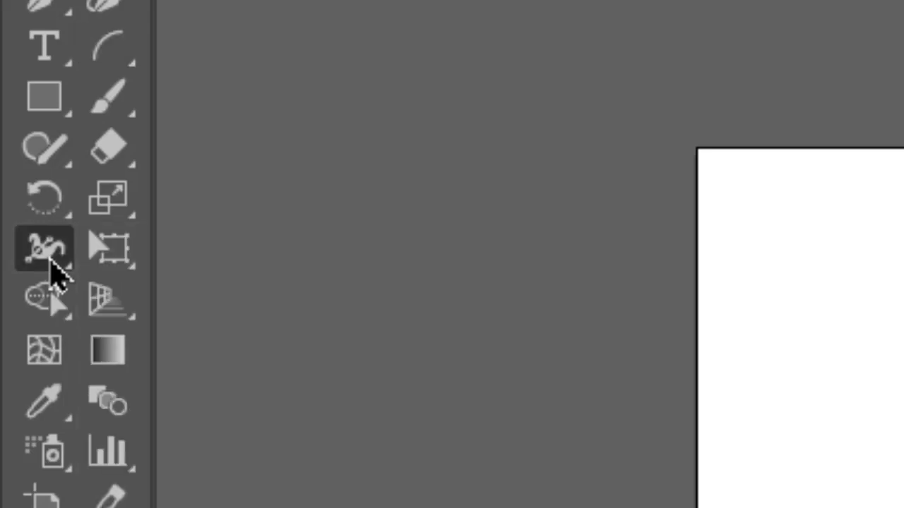
left_click(51, 263)
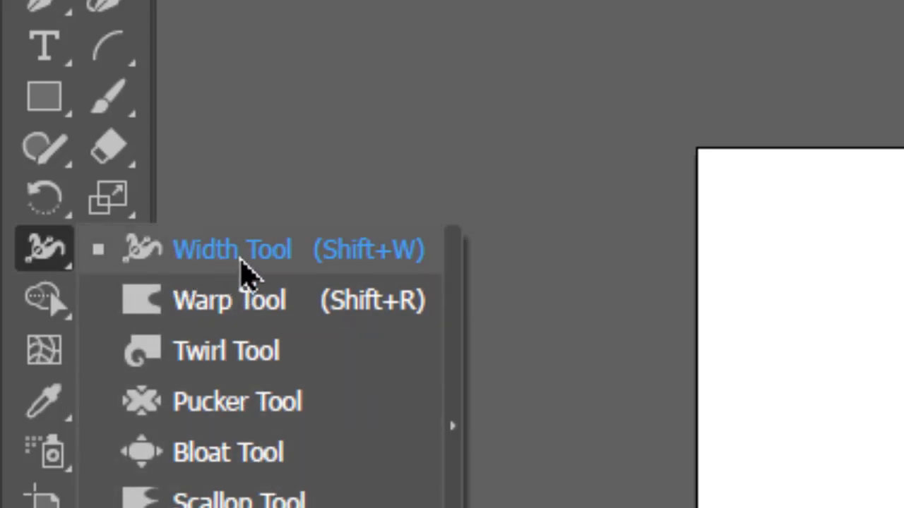
left_click(240, 258)
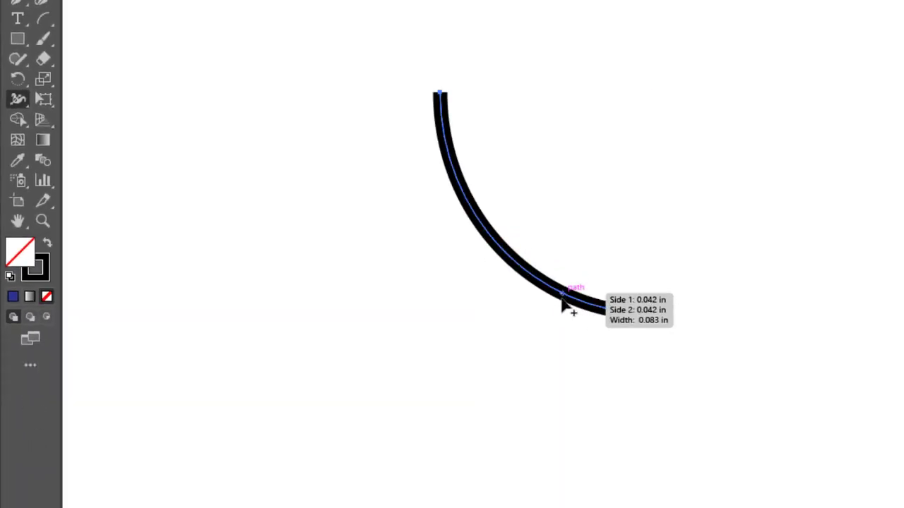
mouse_move(566, 297)
left_mouse_down()
mouse_move(612, 257)
mouse_move(563, 294)
mouse_move(599, 269)
left_mouse_up()
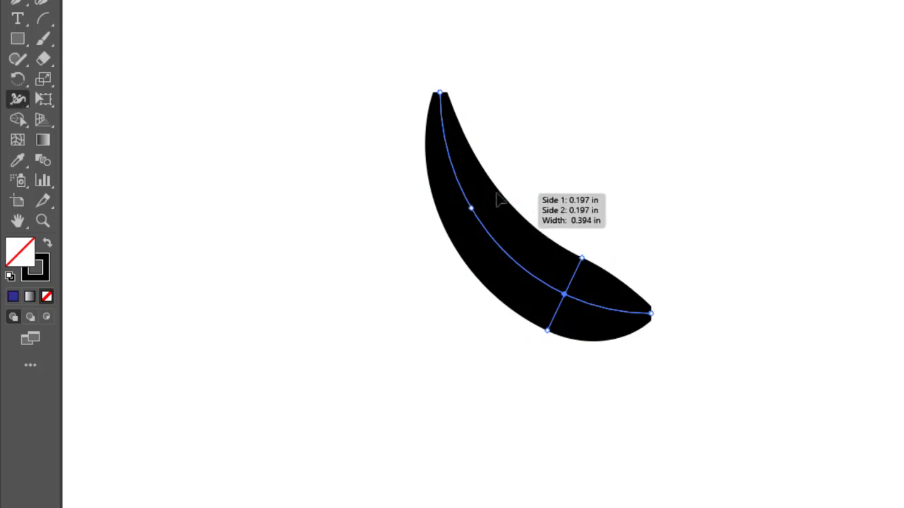
mouse_move(501, 202)
left_mouse_down()
mouse_move(535, 187)
mouse_move(472, 207)
mouse_move(492, 203)
left_mouse_up()
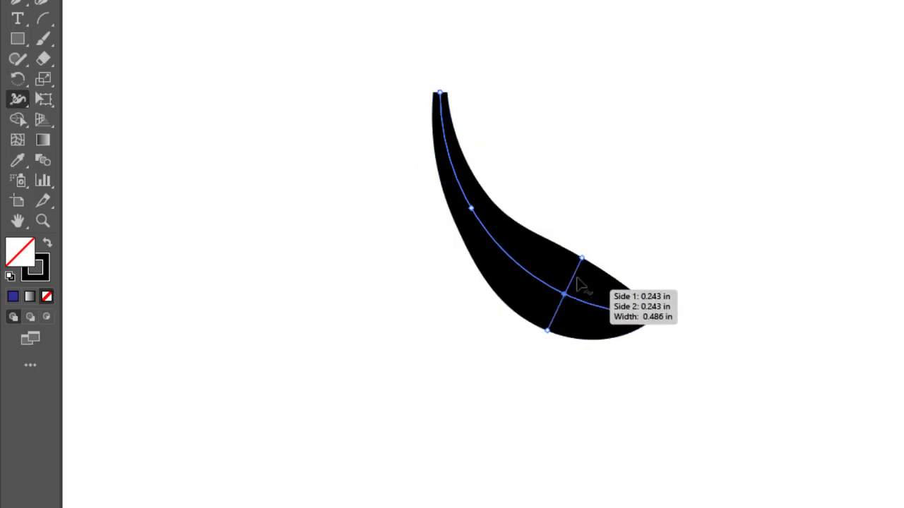
mouse_move(584, 263)
left_mouse_down()
mouse_move(599, 247)
mouse_move(590, 248)
left_mouse_up()
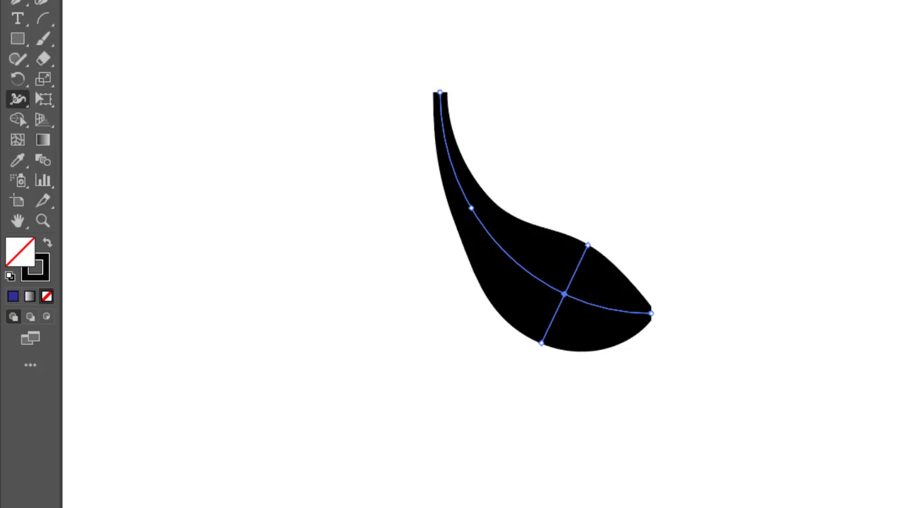
Step: Select the teardrop-shaped arc as a whole object and delete it
key("v")
left_click_drag(545, 277, 626, 268)
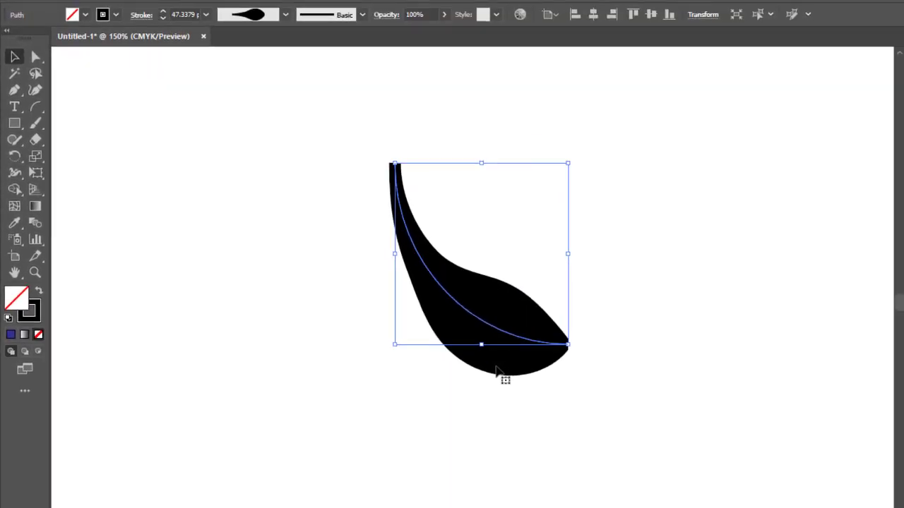
key("Delete")
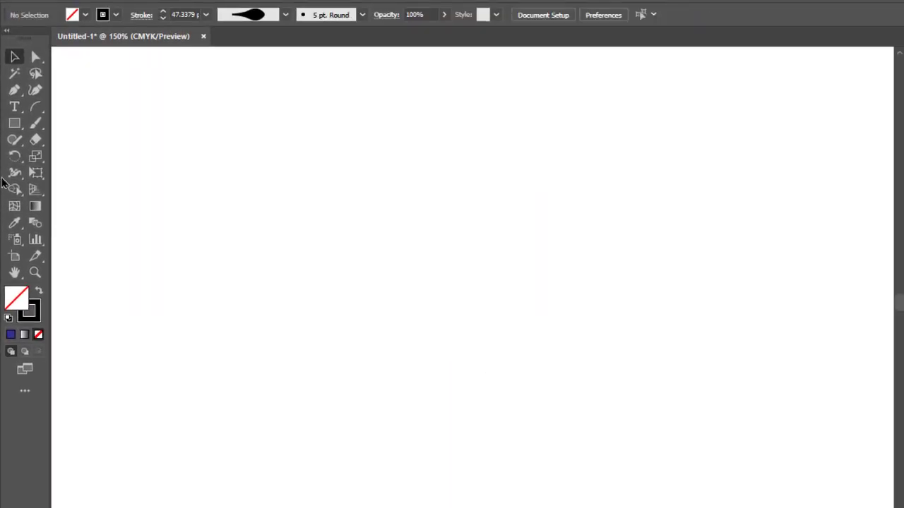
Step: Draw a short, nearly horizontal line and widen its middle with the Width tool to about 31 pt, forming a leaf shape
left_click_drag(37, 113, 123, 107)
left_click_drag(358, 277, 483, 273)
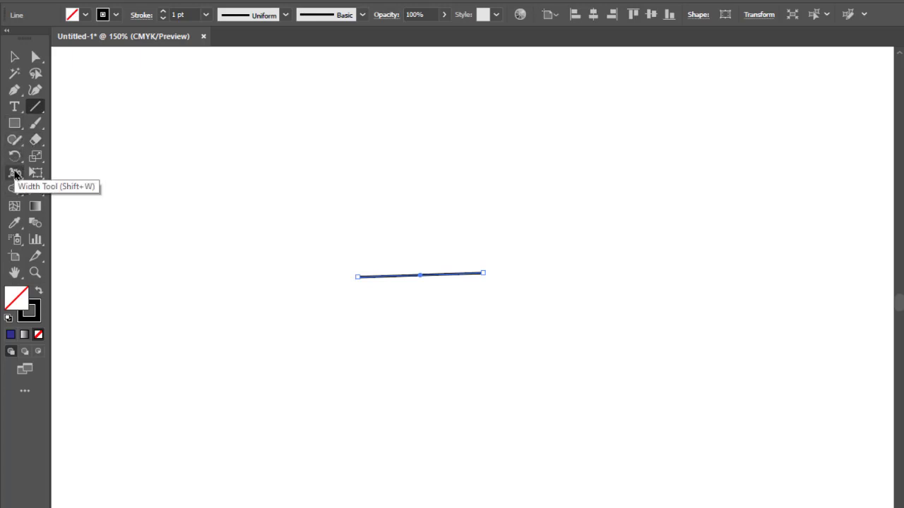
left_click(14, 173)
left_click_drag(423, 276, 424, 249)
left_click(10, 58)
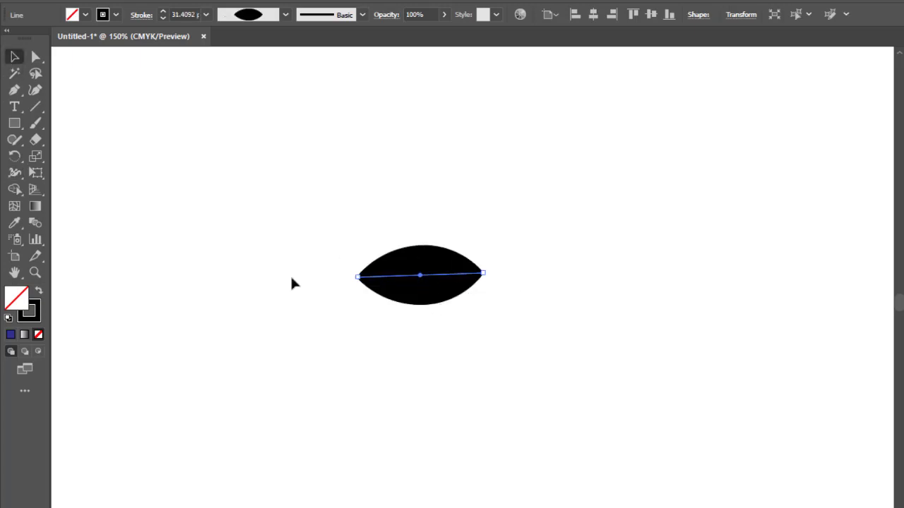
Step: Create a copy of the black leaf rotated 20° about its centre
left_click(14, 157)
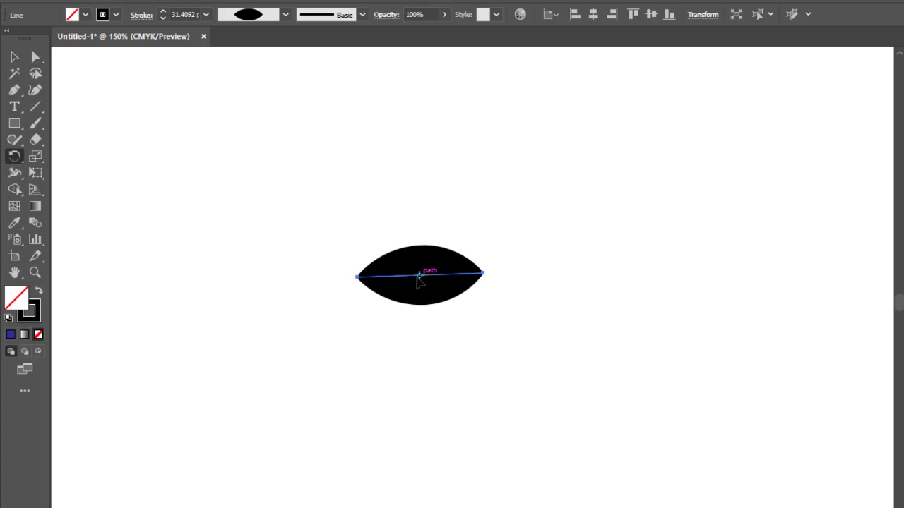
left_click_drag(419, 280, 422, 281)
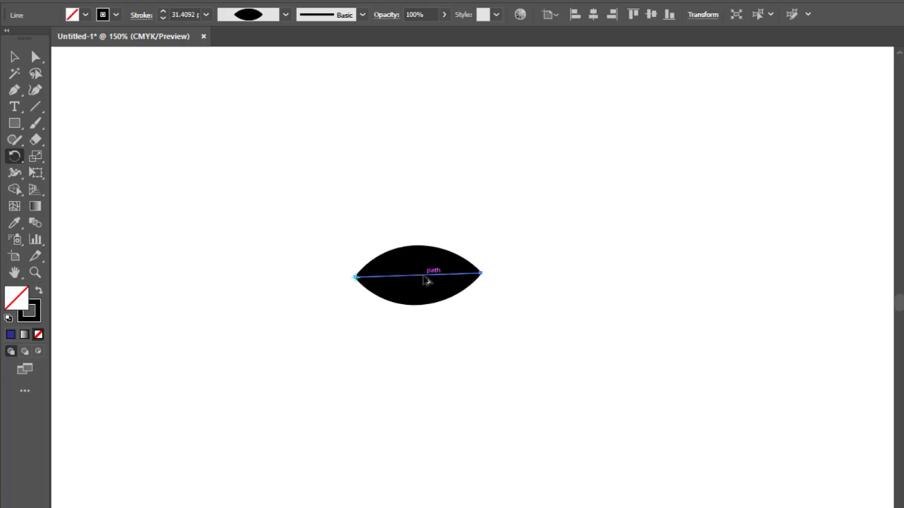
left_click(424, 279, "alt")
left_click_drag(563, 242, 580, 223)
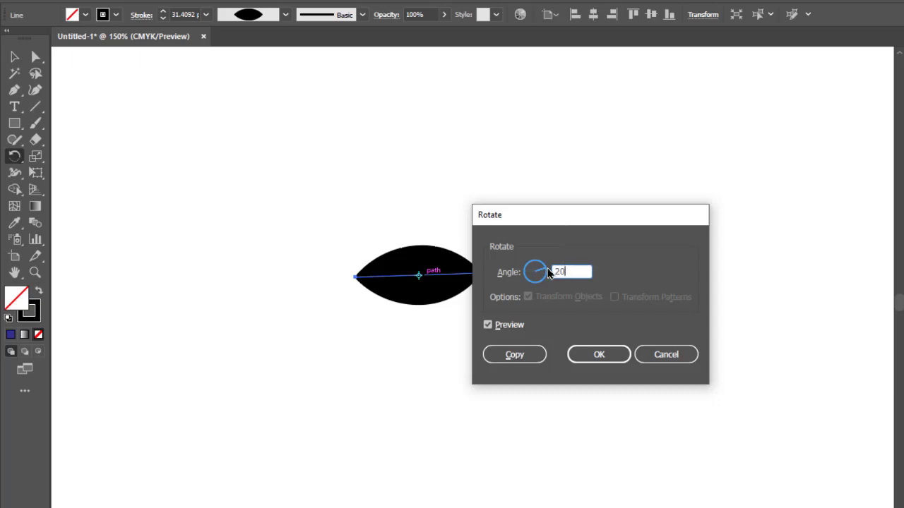
left_click(519, 356)
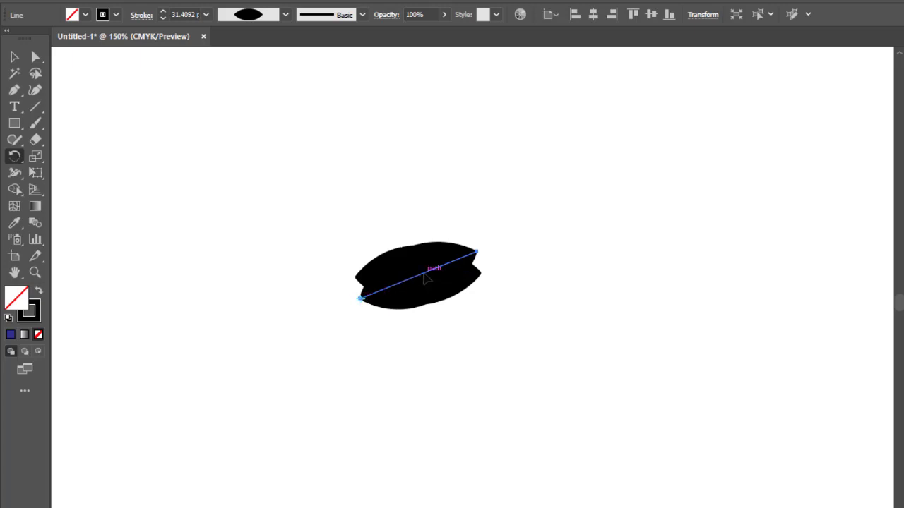
Step: Rotate the copied leaf freehand by about 17° around its lower-left end and repeat that rotation 26 times
left_click_drag(428, 279, 424, 249)
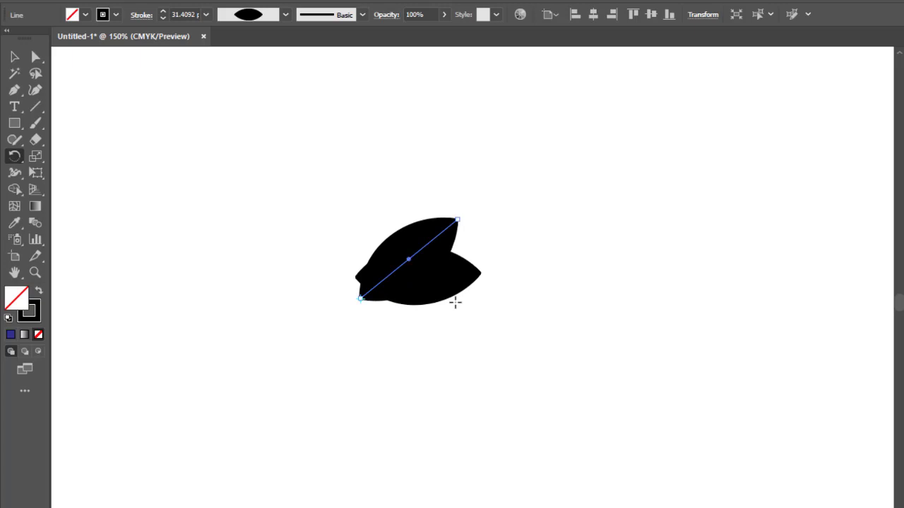
key("ctrl+d")
key("ctrl+d")
key("ctrl+d")
key("ctrl+d")
key("ctrl+d")
key("ctrl+d")
key("ctrl+d")
key("ctrl+d")
key("ctrl+d")
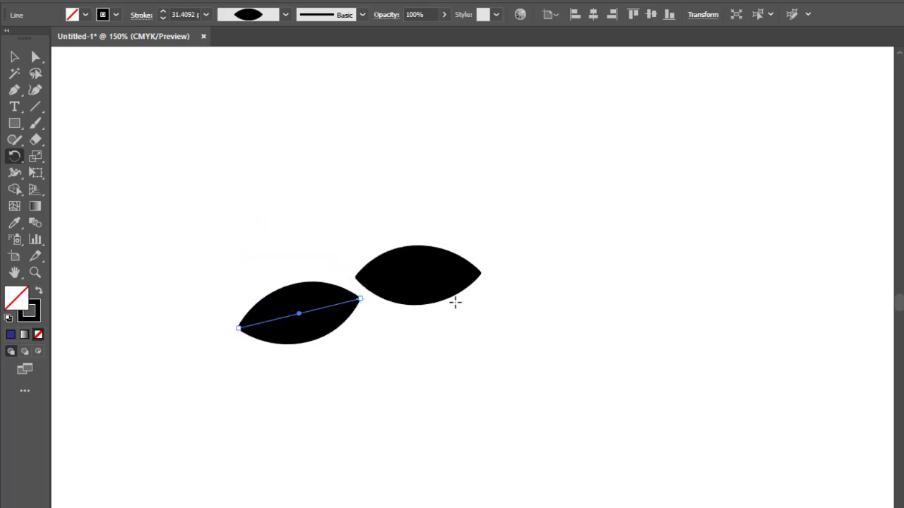
key("ctrl+d")
key("ctrl+d")
key("ctrl+d")
key("ctrl+d")
key("ctrl+d")
key("ctrl+d")
key("ctrl+d")
key("ctrl+d")
key("ctrl+d")
key("ctrl+d")
key("ctrl+d")
key("ctrl+d")
key("ctrl+d")
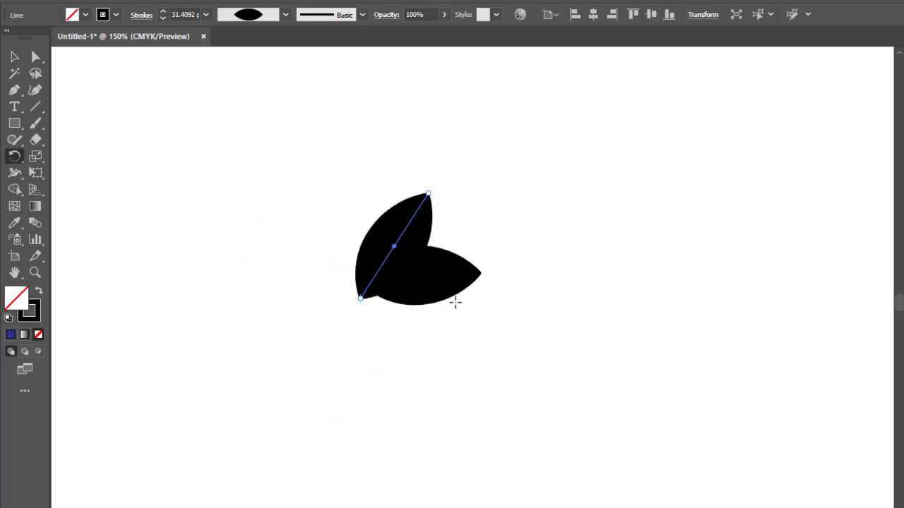
key("ctrl+d")
key("ctrl+d")
key("ctrl+d")
key("ctrl+d")
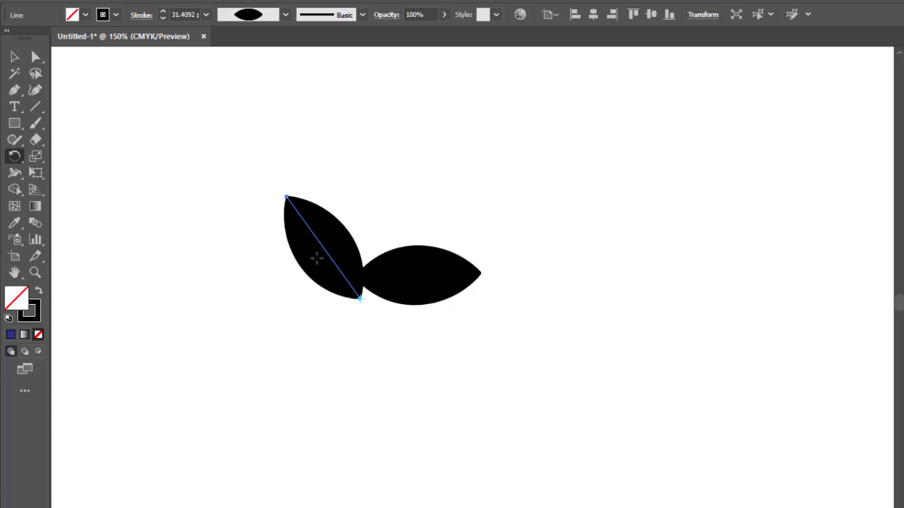
Step: Create a copy of the upright leaf rotated 17.17° around a point inside it, and repeat the rotated copy until a full rosette forms
left_click(307, 247, "alt")
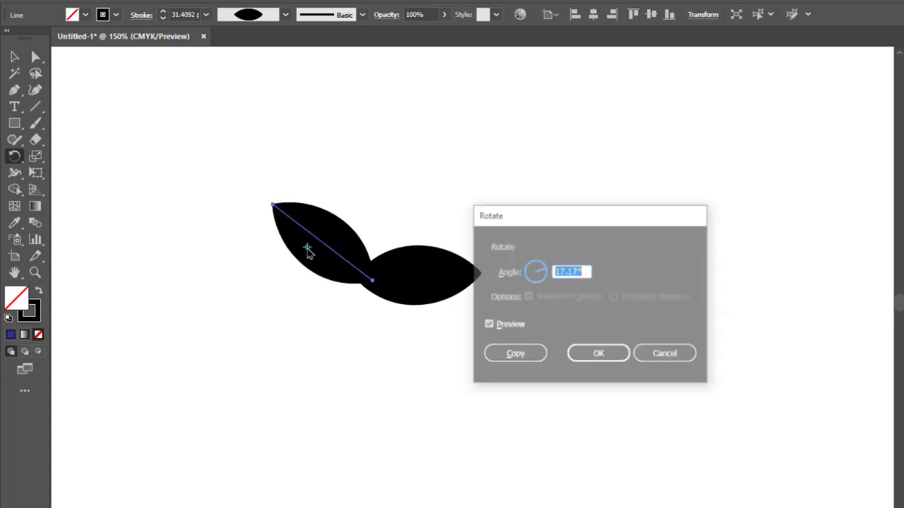
left_click(534, 359)
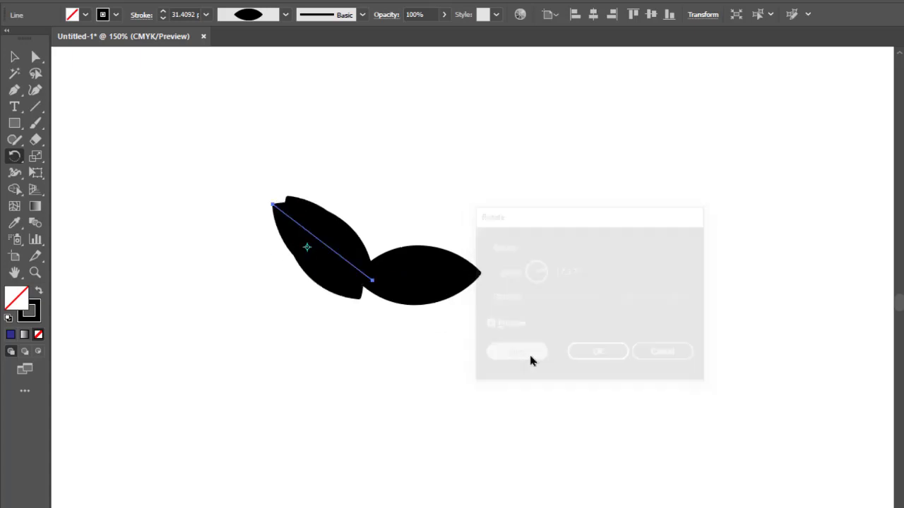
key("ctrl+d")
key("ctrl+d")
key("ctrl+d")
key("ctrl+d")
key("ctrl+d")
key("ctrl+d")
key("ctrl+d")
key("ctrl+d")
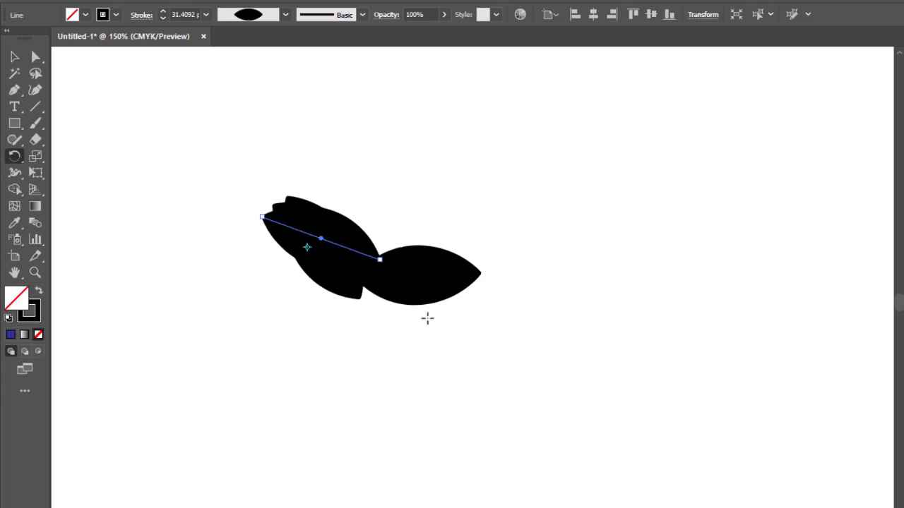
key("ctrl+d")
key("ctrl+d")
key("ctrl+d")
key("ctrl+d")
key("ctrl+d")
key("ctrl+d")
key("ctrl+d")
key("ctrl+d")
key("ctrl+d")
key("ctrl+d")
key("ctrl+d")
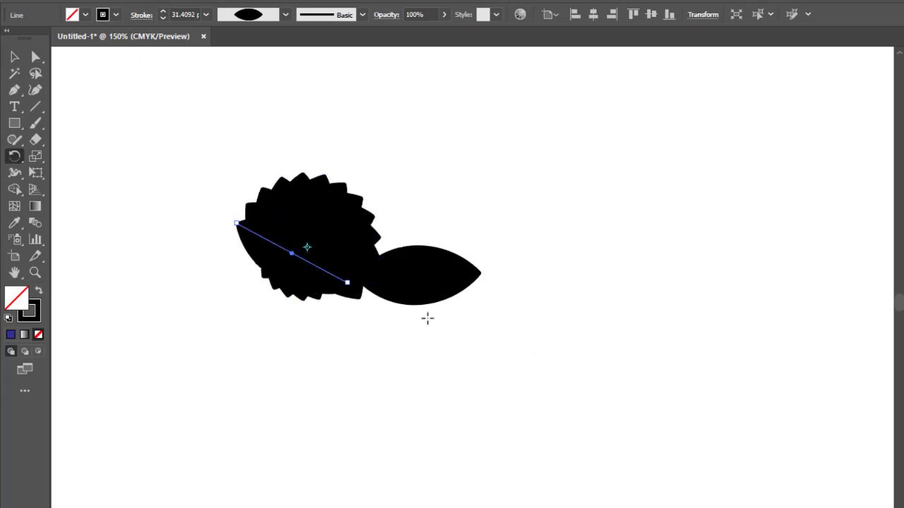
key("ctrl+d")
key("ctrl+d")
key("ctrl+d")
key("ctrl+d")
key("ctrl+d")
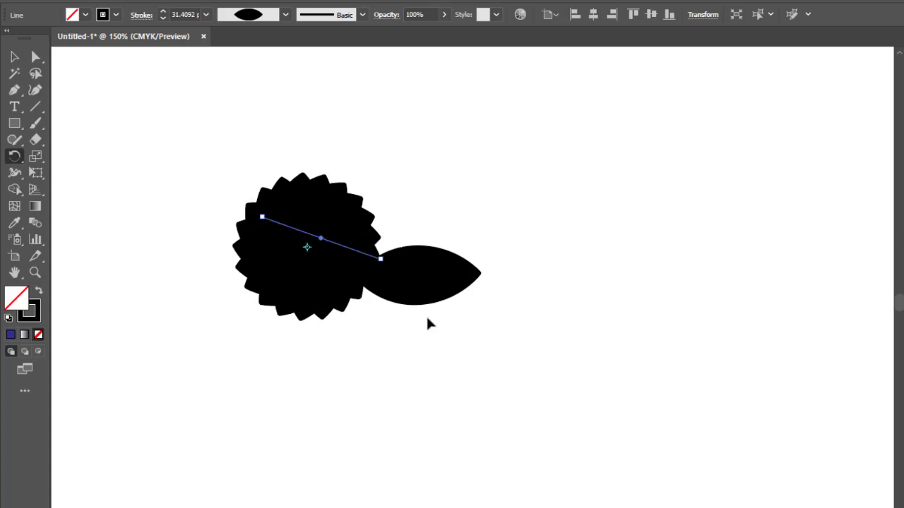
Step: Delete the leftover horizontal leaf and group all the lines of the rosette
left_click(14, 58)
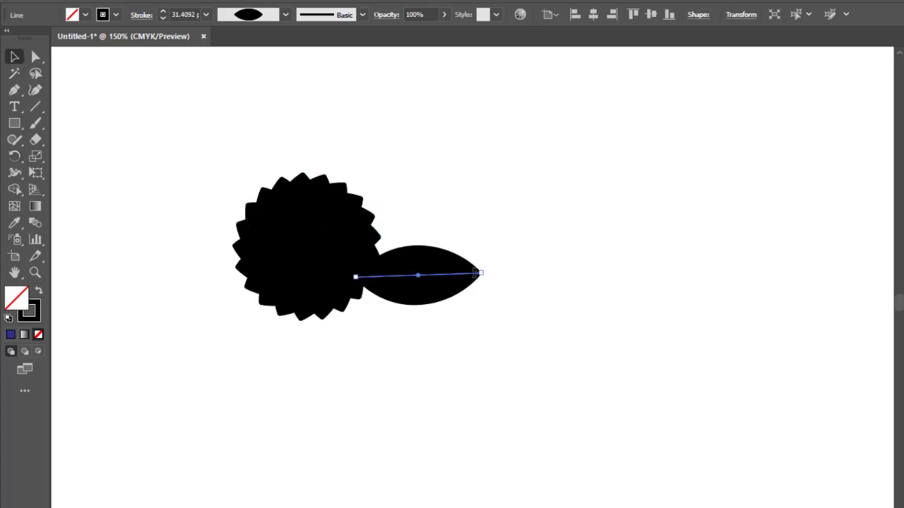
key("Delete")
left_click_drag(438, 161, 229, 342)
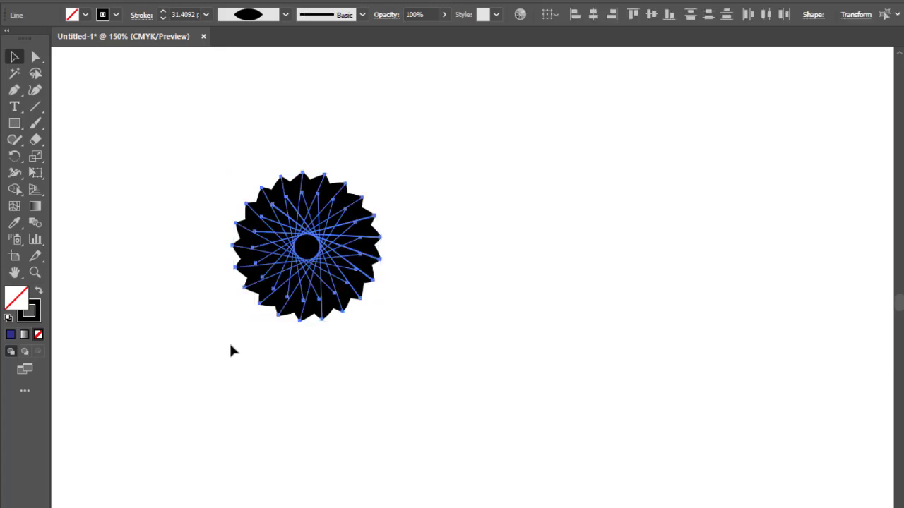
key("ctrl+g")
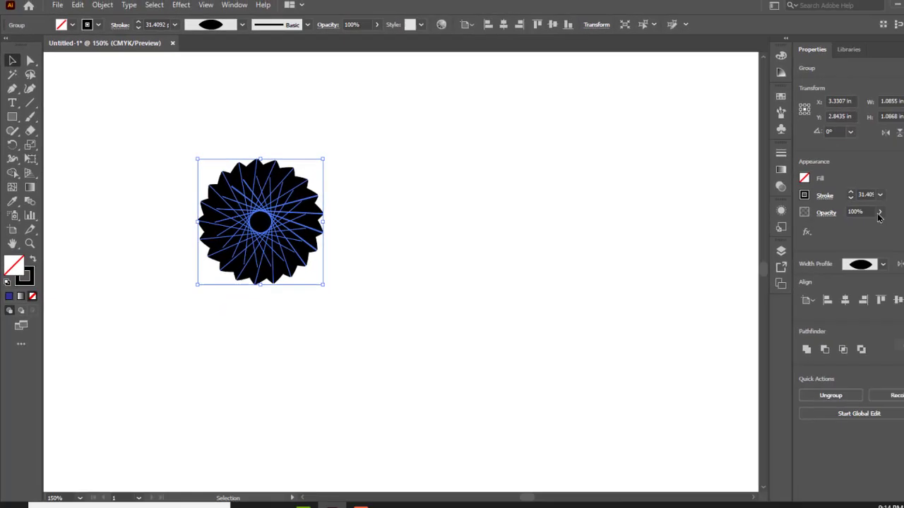
Step: Give the grouped rosette a yellow fill and a green stroke, and deselect it
left_click(804, 178)
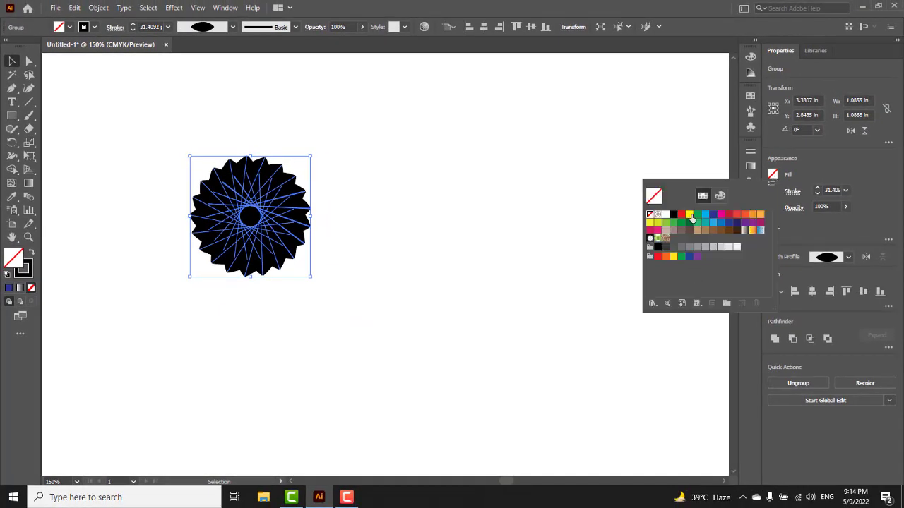
left_click(690, 214)
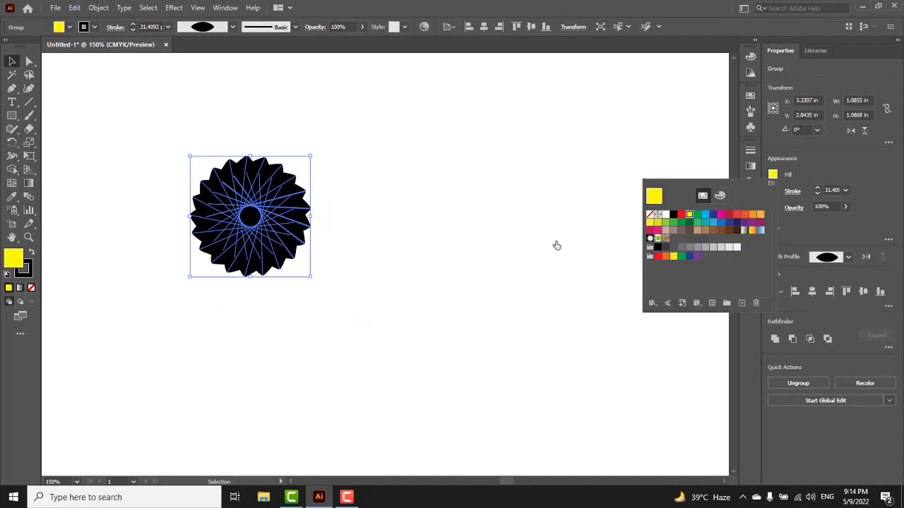
left_click_drag(371, 157, 127, 317)
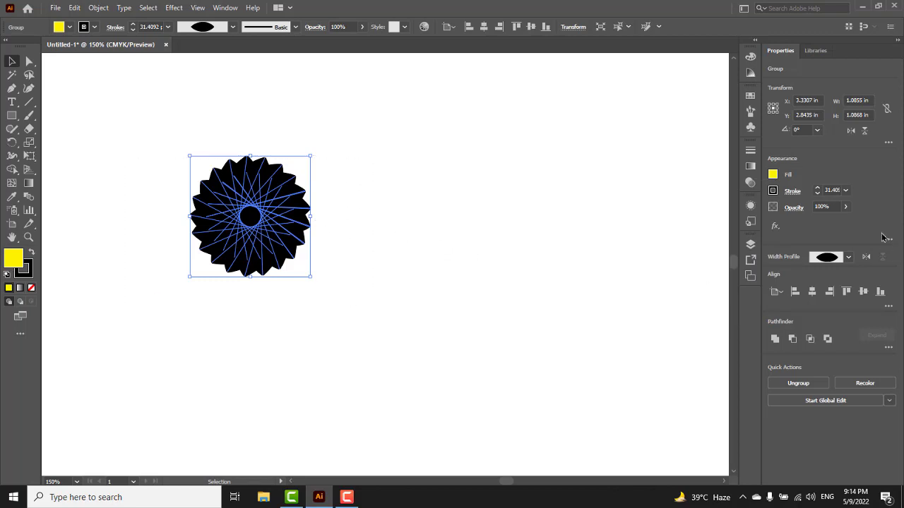
left_click(774, 176)
left_click(773, 190)
left_click(698, 232)
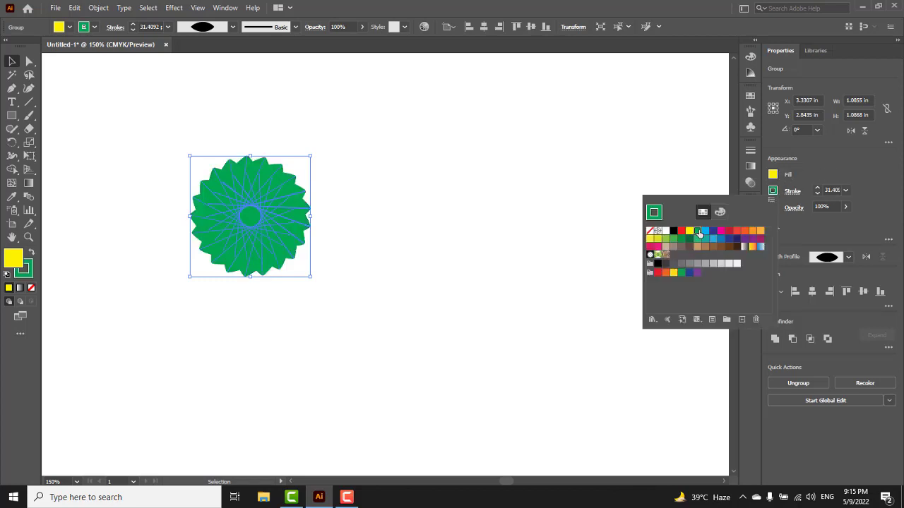
left_click(282, 342)
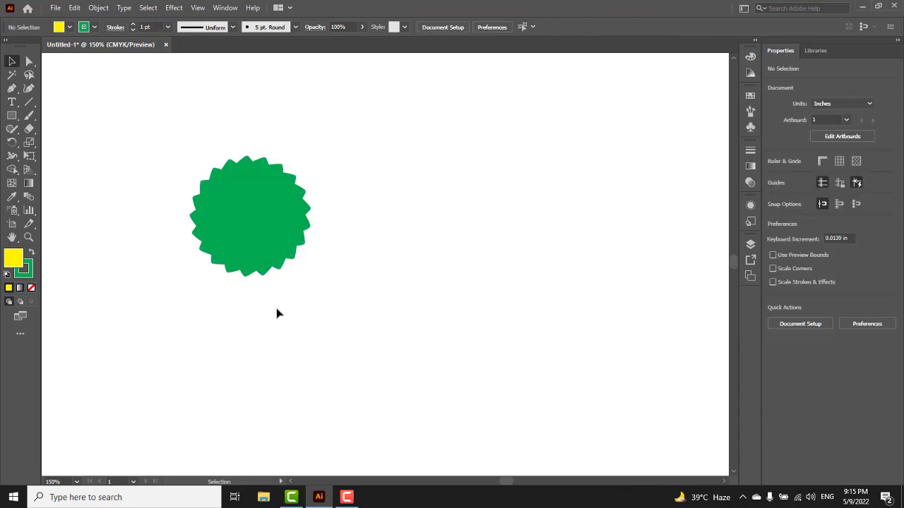
Step: Select the green rosette, move it toward the middle of the canvas and delete it
left_click(210, 179)
left_click_drag(278, 216, 406, 223)
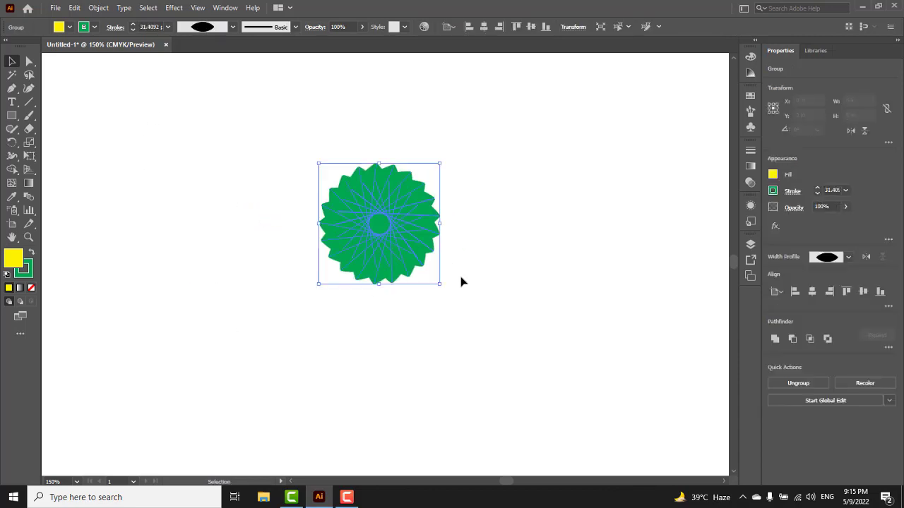
key("Delete")
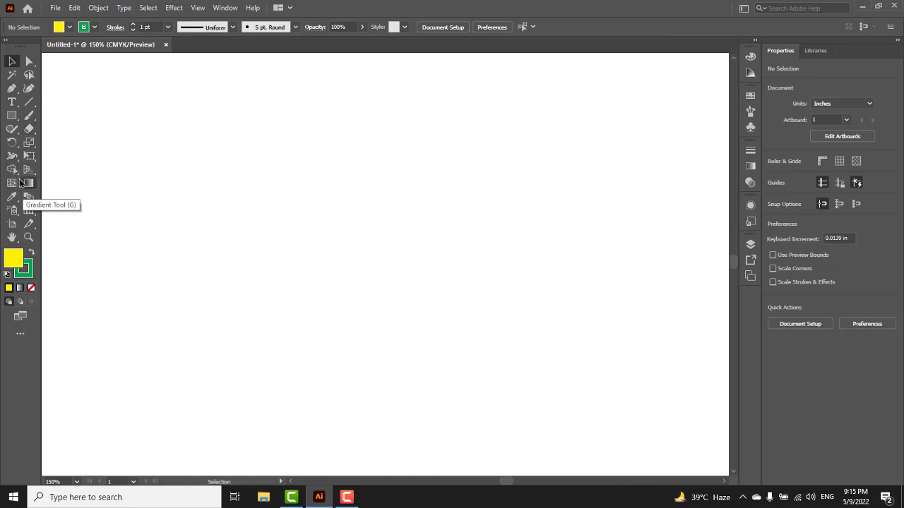
Step: Draw a quarter arc about 1.06 in wide and 0.93 in high on the empty canvas with the Arc tool
left_click(29, 101)
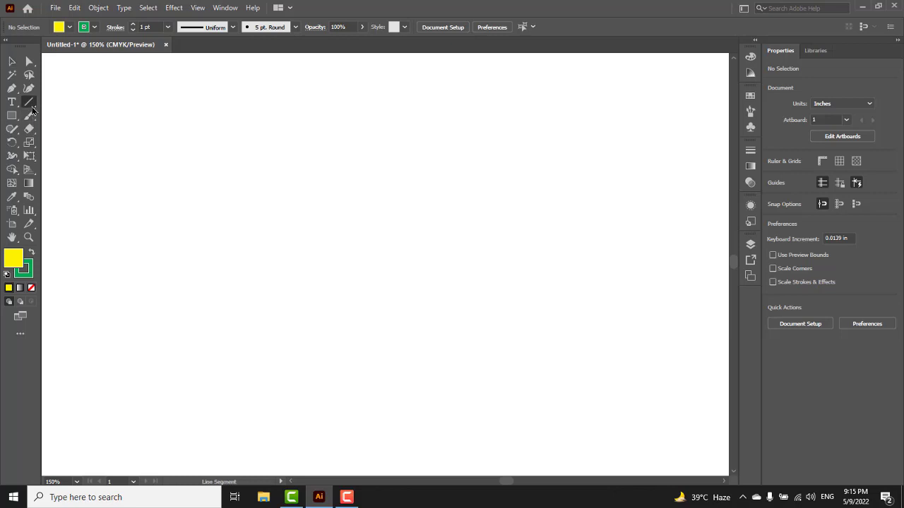
left_click(74, 116)
left_click_drag(249, 172, 368, 275)
Step: Bend the green arc into an S-like curve by pushing across it with the Warp tool
left_click(12, 155)
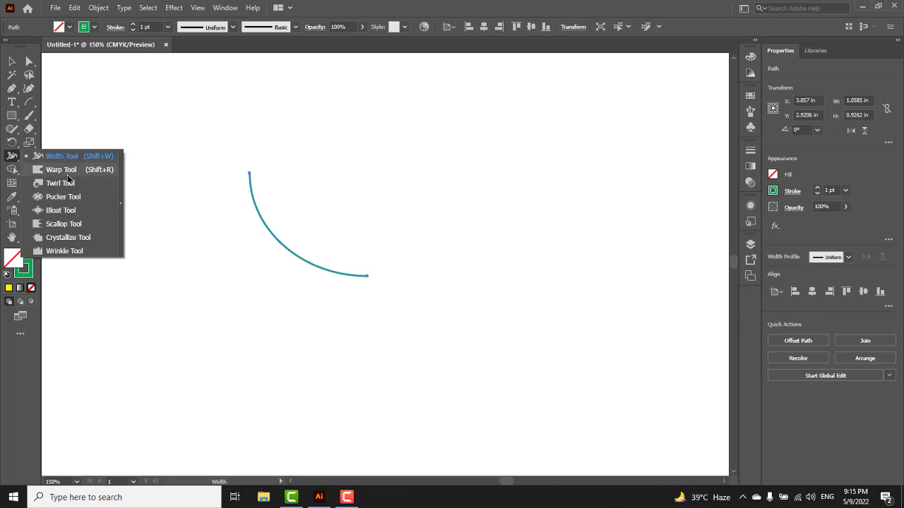
left_click(62, 170)
mouse_move(238, 214)
left_mouse_down()
mouse_move(207, 223)
mouse_move(319, 253)
mouse_move(346, 238)
mouse_move(362, 245)
left_mouse_up()
Step: Coil the warped curve into a multi-turn spiral with the Twirl tool
left_click(14, 160)
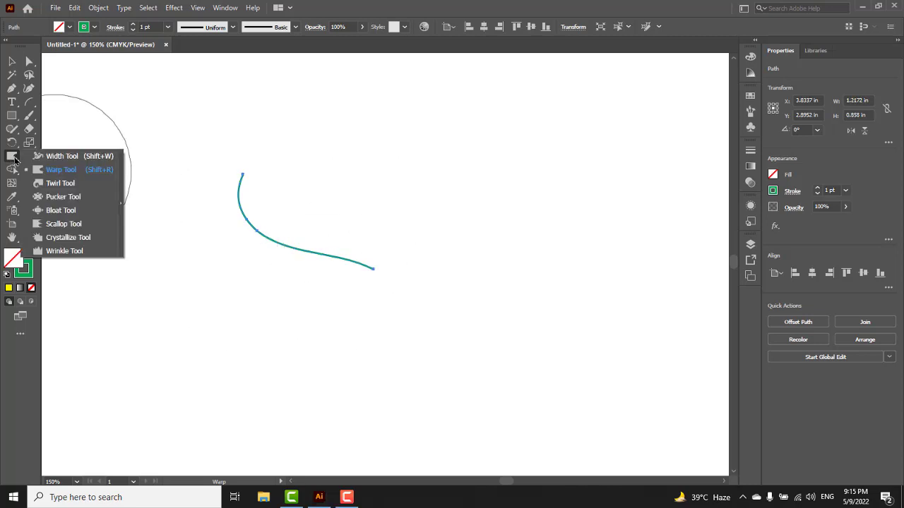
left_click(62, 154)
left_click(11, 160)
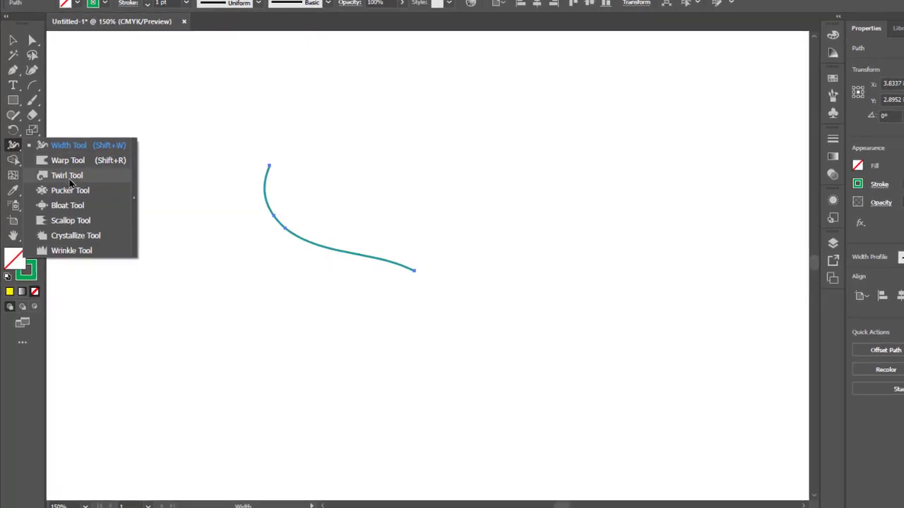
left_click(106, 128)
left_click_drag(520, 243, 520, 293)
Step: Pull the spiral outward in several directions with the Pucker tool, forming a star-like shape with sharp tips
left_click(22, 80)
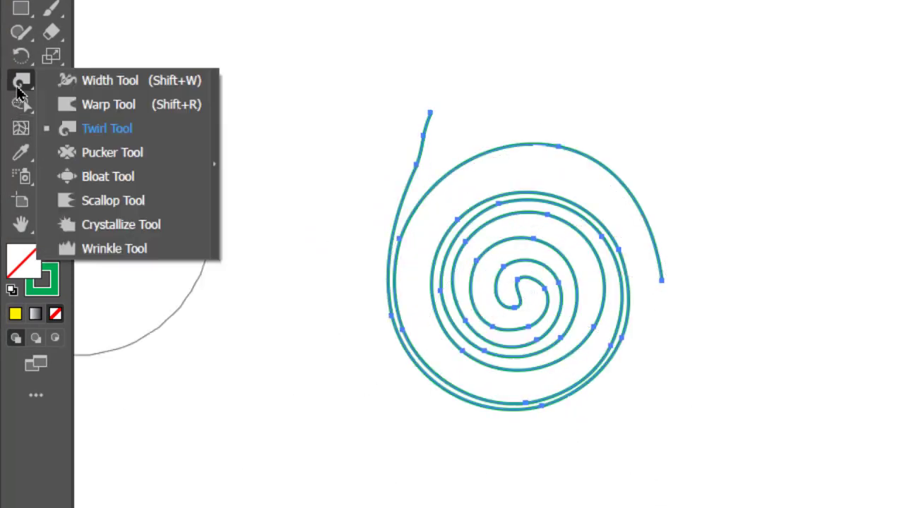
left_click(133, 161)
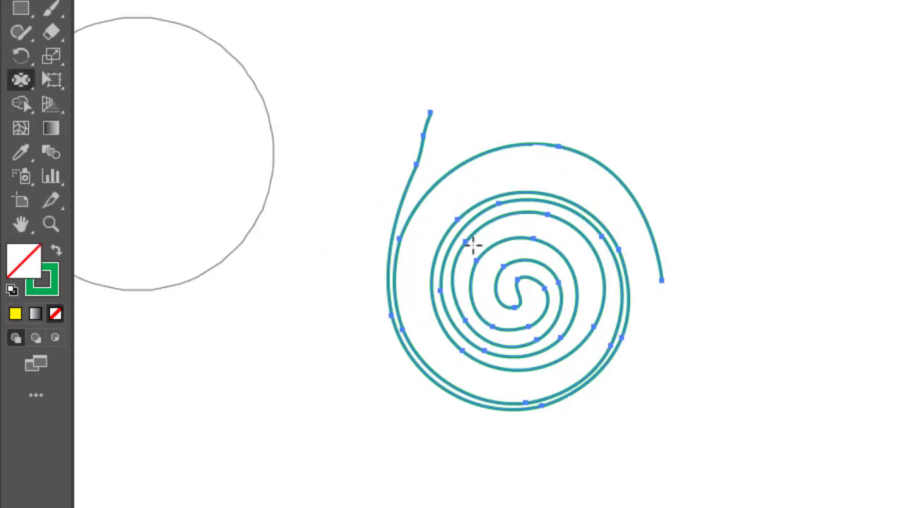
left_click_drag(817, 271, 817, 270)
mouse_move(517, 115)
left_mouse_down()
mouse_move(468, 60)
mouse_move(394, 4)
mouse_move(375, 96)
mouse_move(334, 15)
mouse_move(151, 83)
mouse_move(148, 134)
left_mouse_up()
mouse_move(795, 317)
left_mouse_down()
mouse_move(865, 264)
mouse_move(899, 141)
mouse_move(807, 61)
mouse_move(733, 91)
mouse_move(728, 151)
left_mouse_up()
mouse_move(607, 276)
left_mouse_down()
mouse_move(448, 353)
mouse_move(332, 470)
mouse_move(410, 505)
left_mouse_up()
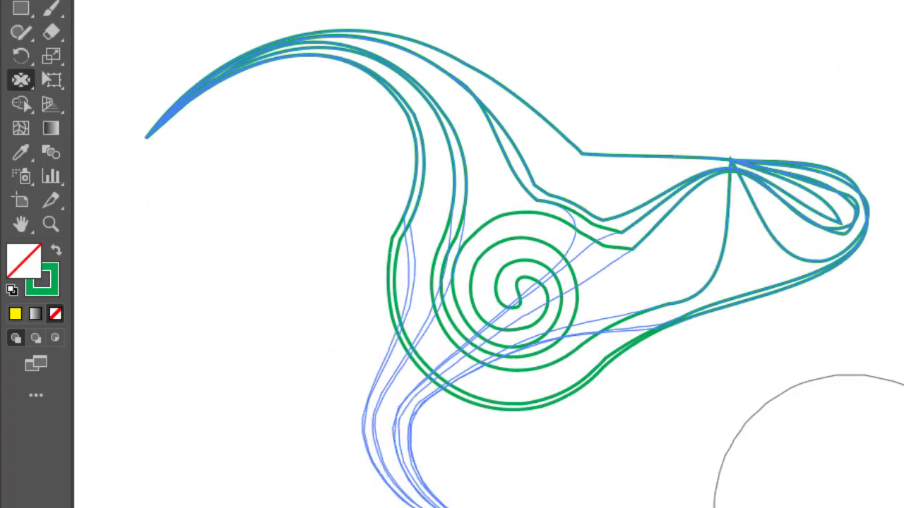
mouse_move(585, 317)
left_mouse_down()
mouse_move(652, 369)
mouse_move(863, 416)
left_mouse_up()
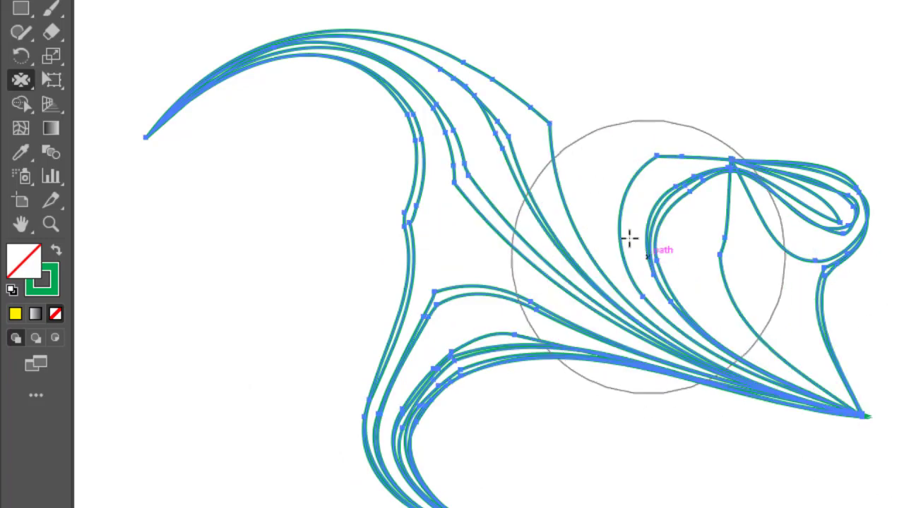
mouse_move(630, 238)
left_mouse_down()
mouse_move(575, 122)
mouse_move(893, 14)
left_mouse_up()
mouse_move(657, 73)
left_mouse_down()
mouse_move(538, 0)
mouse_move(443, 0)
left_mouse_up()
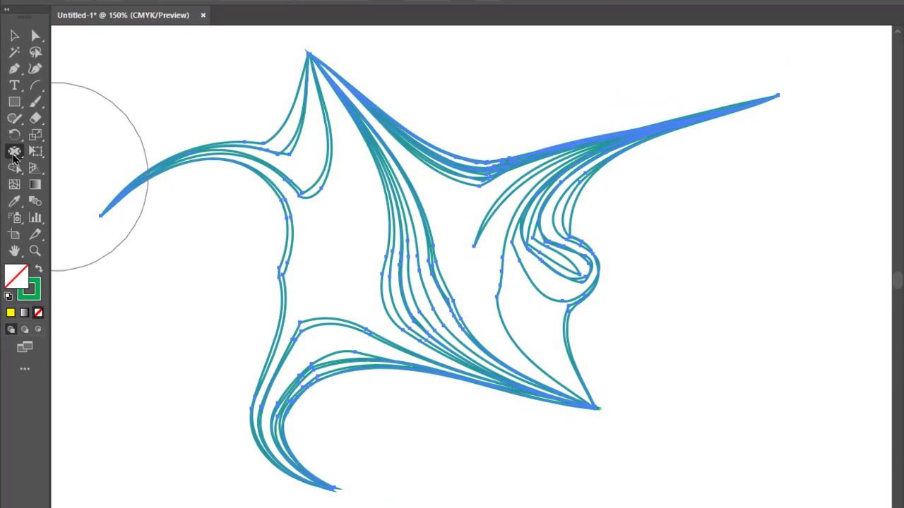
Step: Push the right side of the star-like shape into rounded hollows and a smooth outer arm with the Bloat tool
mouse_move(14, 157)
left_mouse_down()
mouse_move(70, 200)
mouse_move(71, 218)
left_mouse_up()
mouse_move(673, 258)
left_mouse_down()
mouse_move(749, 267)
mouse_move(508, 262)
left_mouse_up()
mouse_move(729, 265)
left_mouse_down()
mouse_move(682, 231)
mouse_move(660, 191)
mouse_move(716, 202)
mouse_move(598, 208)
mouse_move(569, 200)
left_mouse_up()
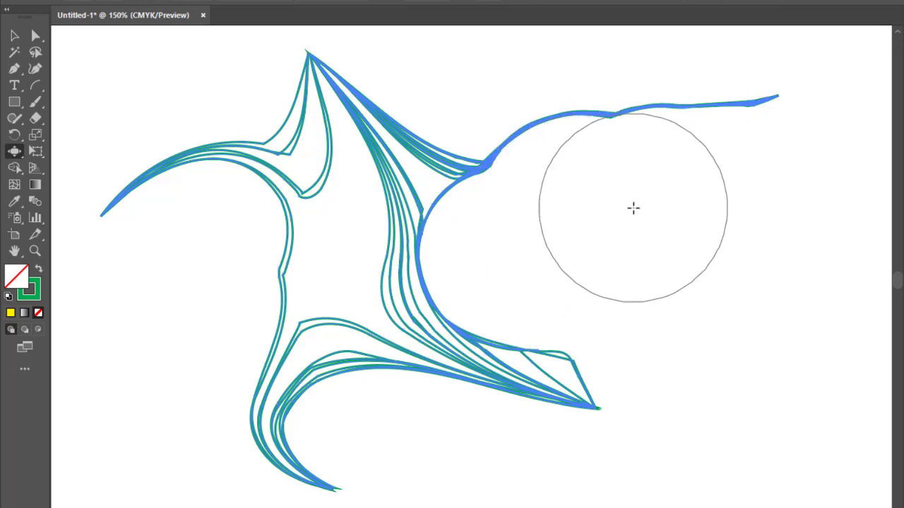
mouse_move(623, 208)
left_mouse_down()
mouse_move(627, 195)
mouse_move(641, 196)
mouse_move(591, 207)
mouse_move(632, 190)
mouse_move(720, 198)
mouse_move(626, 233)
mouse_move(572, 216)
mouse_move(669, 182)
mouse_move(753, 191)
mouse_move(629, 228)
mouse_move(579, 198)
mouse_move(701, 180)
mouse_move(781, 190)
mouse_move(678, 201)
left_mouse_up()
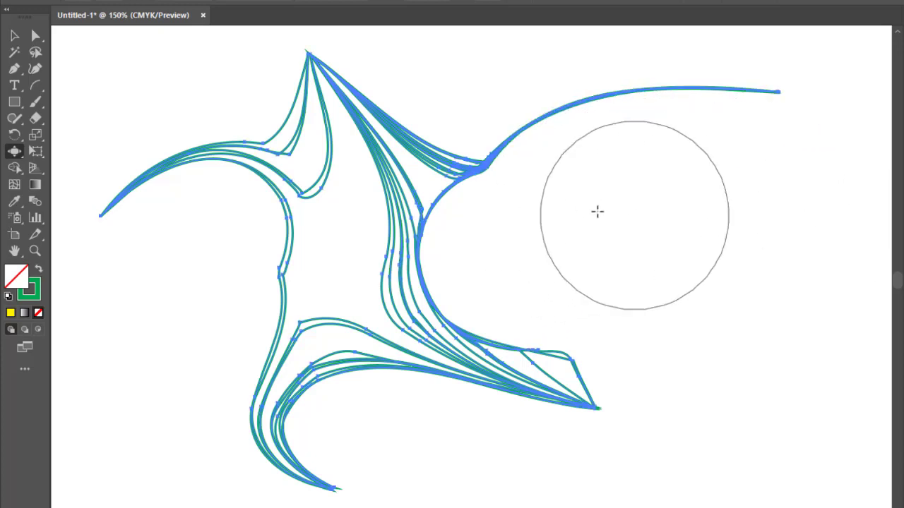
Step: Add scalloped spikes to the shape's inner curve and upper-right arm with the Scallop tool, and deselect the artwork
left_click(14, 151)
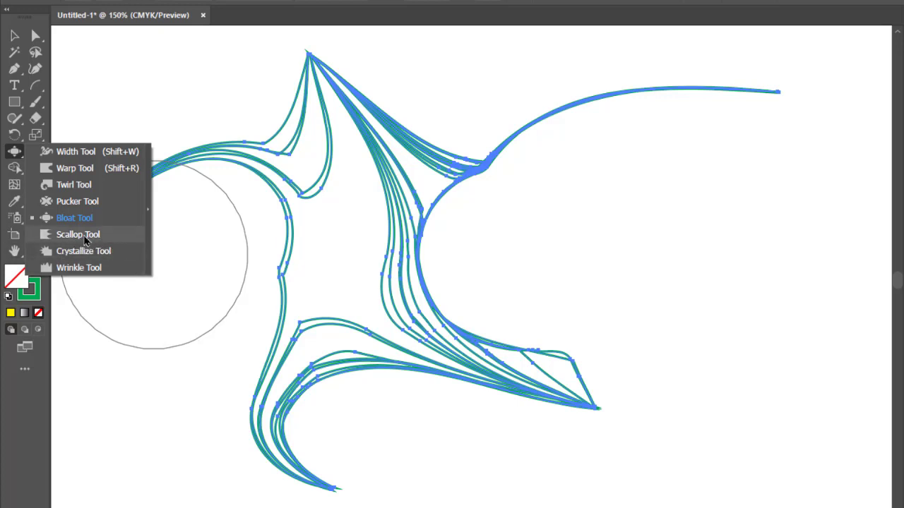
mouse_move(564, 228)
left_mouse_down()
mouse_move(462, 205)
mouse_move(438, 244)
mouse_move(603, 275)
mouse_move(336, 197)
mouse_move(420, 219)
left_mouse_up()
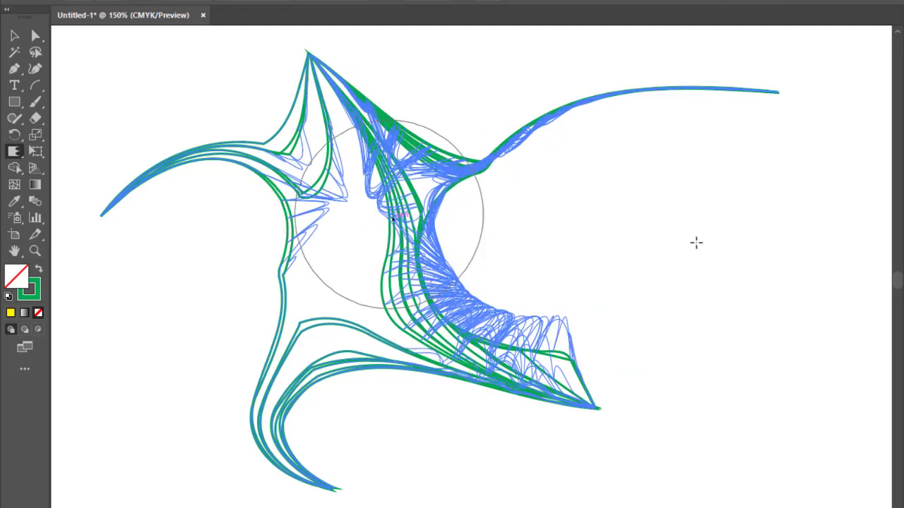
mouse_move(706, 113)
left_mouse_down()
mouse_move(664, 153)
mouse_move(588, 277)
mouse_move(605, 327)
left_mouse_up()
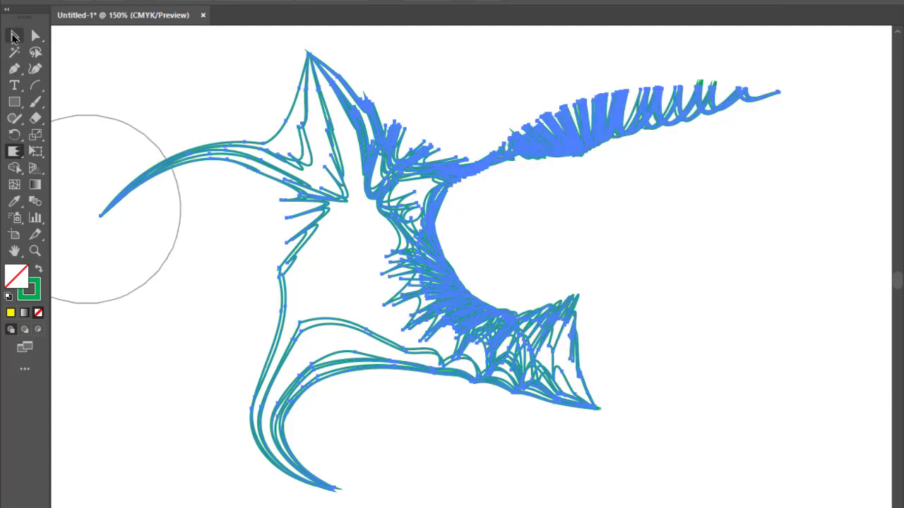
left_click(14, 35)
left_click(858, 243)
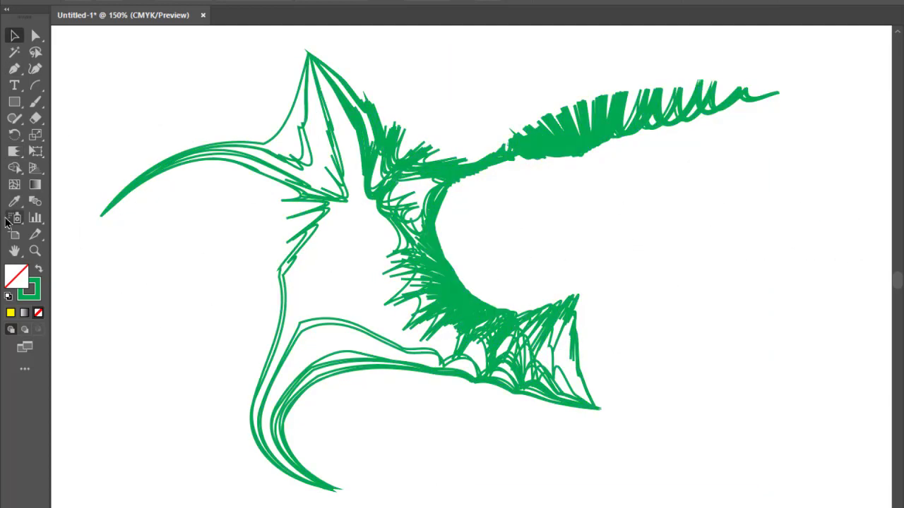
Step: Spread long spikes from the shape's centre and upper-right arm with the Crystallize tool, and deselect the artwork
left_click(20, 152)
left_click(71, 151)
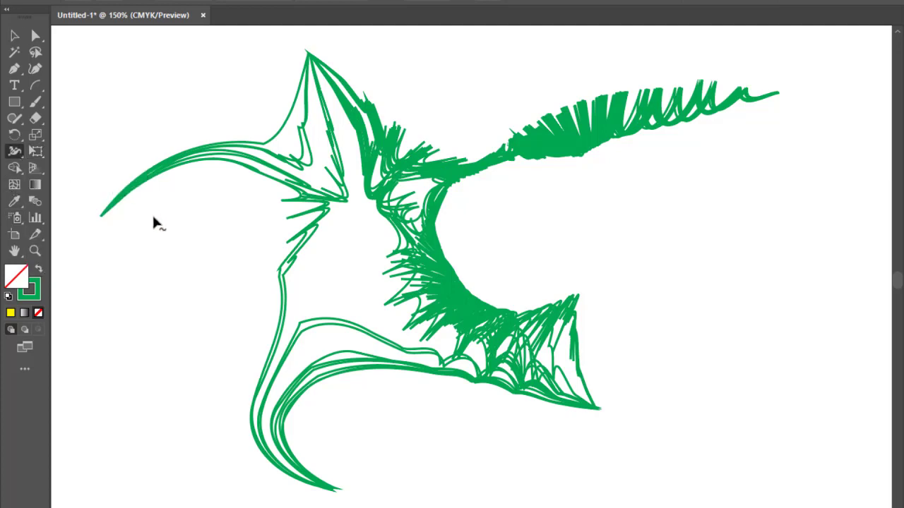
left_click(14, 151)
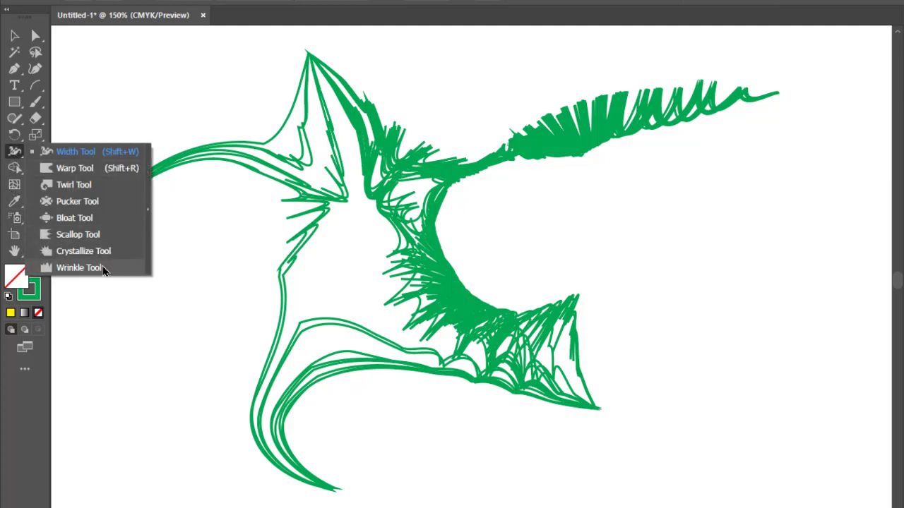
left_click(83, 251)
left_click_drag(409, 265, 659, 303)
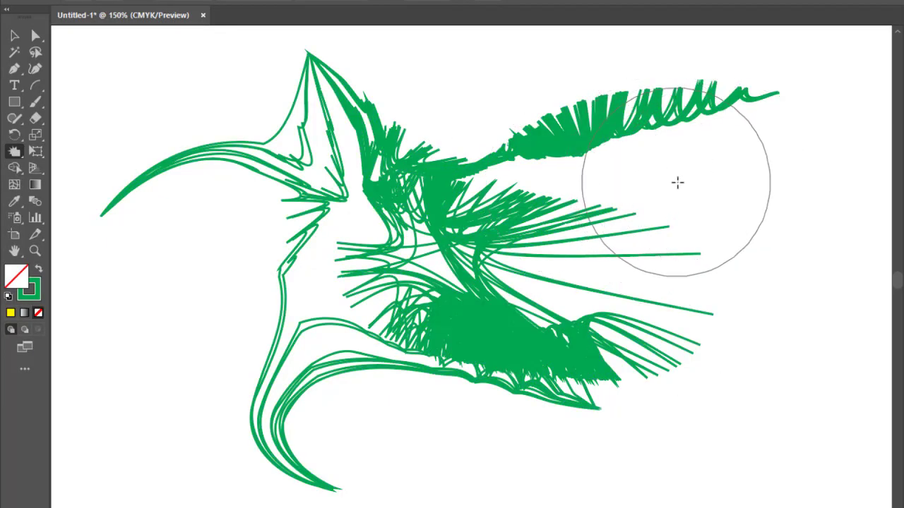
mouse_move(660, 153)
left_mouse_down()
mouse_move(687, 176)
mouse_move(705, 172)
mouse_move(669, 98)
mouse_move(600, 89)
mouse_move(506, 102)
left_mouse_up()
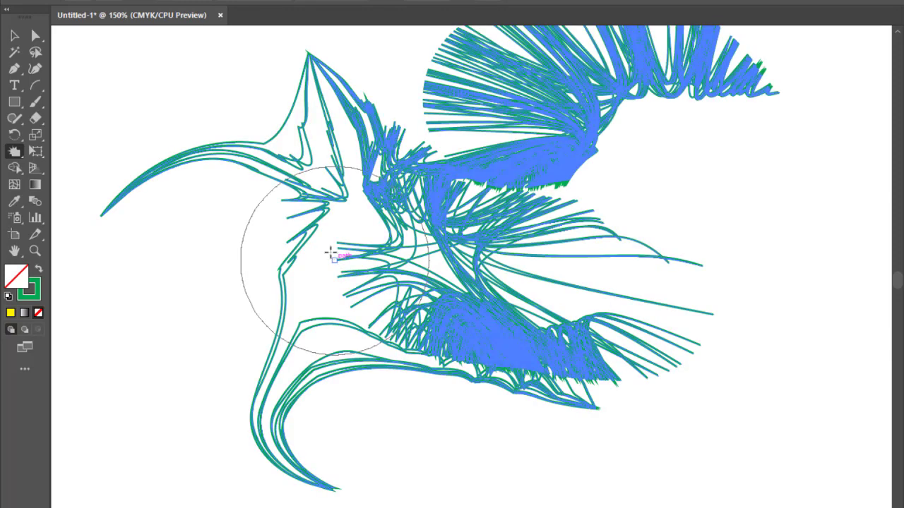
left_click(15, 36)
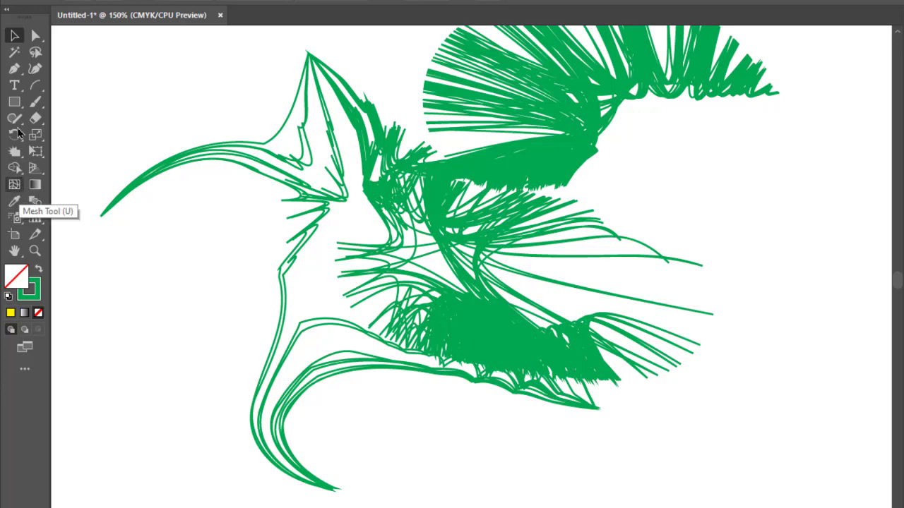
Step: Clear the spiky artwork from the canvas and draw a tall upright ellipse with no fill and a green stroke
left_click_drag(522, 174, 444, 243)
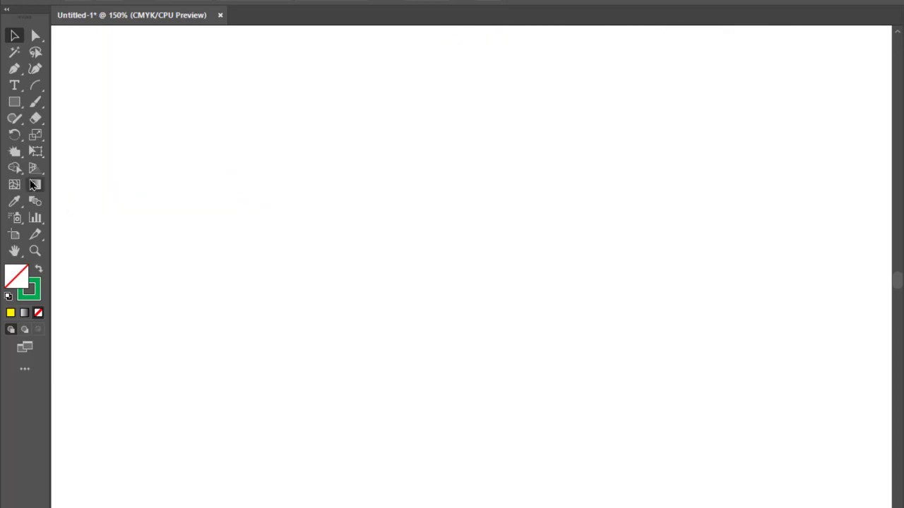
left_click(14, 101)
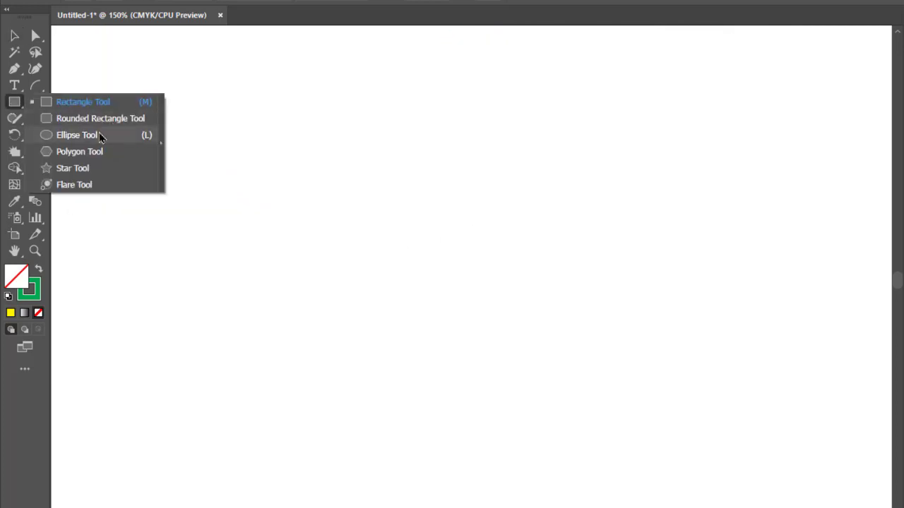
left_click(99, 136)
left_click_drag(438, 147, 639, 415)
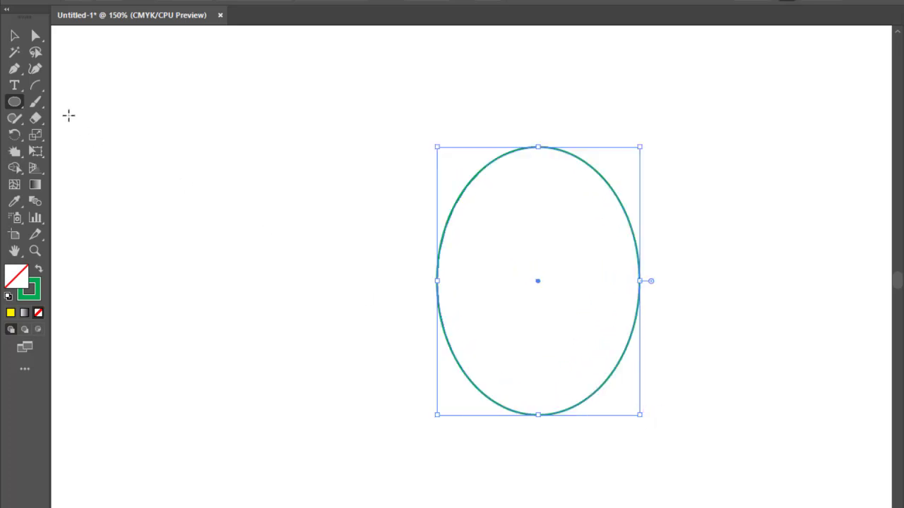
Step: Reshape the ellipse with the Curvature tool: pull the left side inward, bulge the upper right, and shift the lower end left
left_click(35, 69)
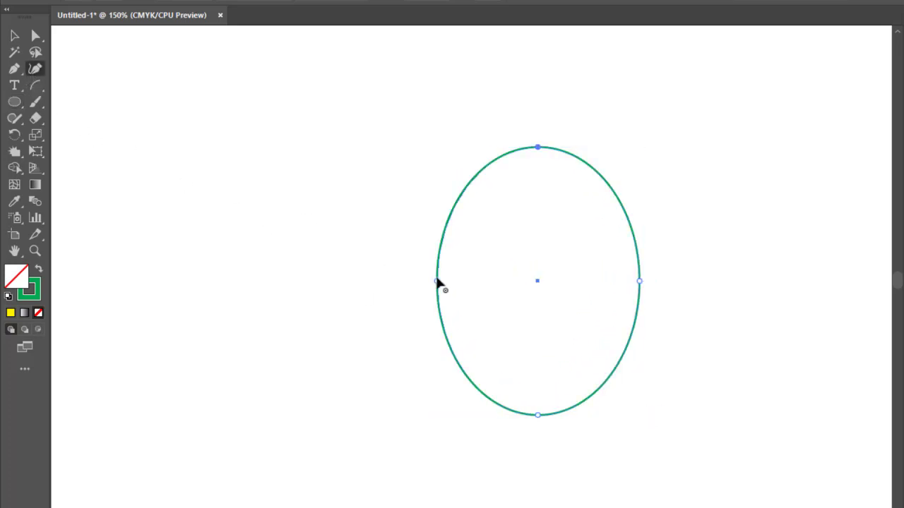
left_click_drag(436, 281, 464, 247)
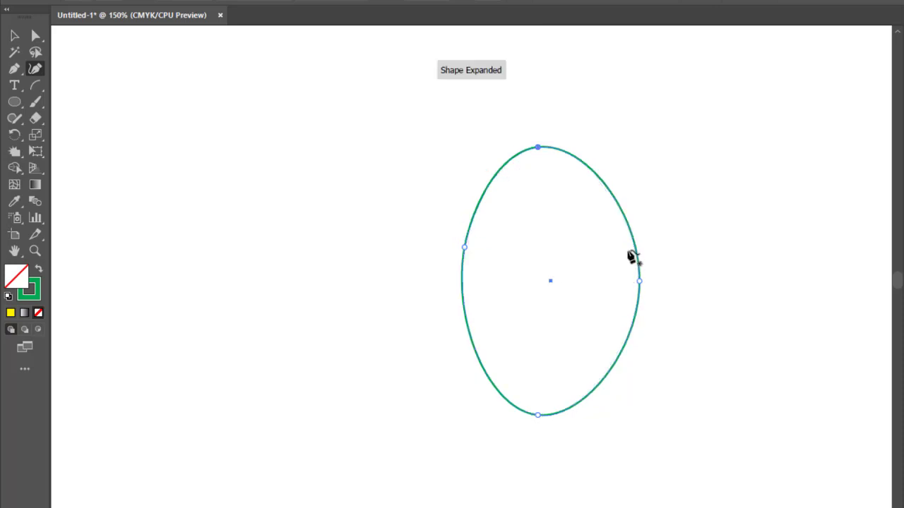
left_click_drag(635, 238, 648, 217)
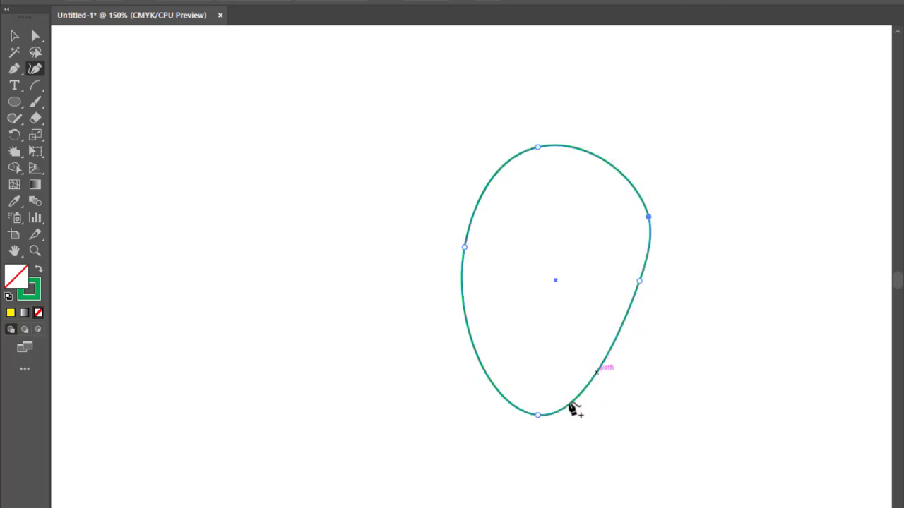
left_click_drag(538, 415, 495, 414)
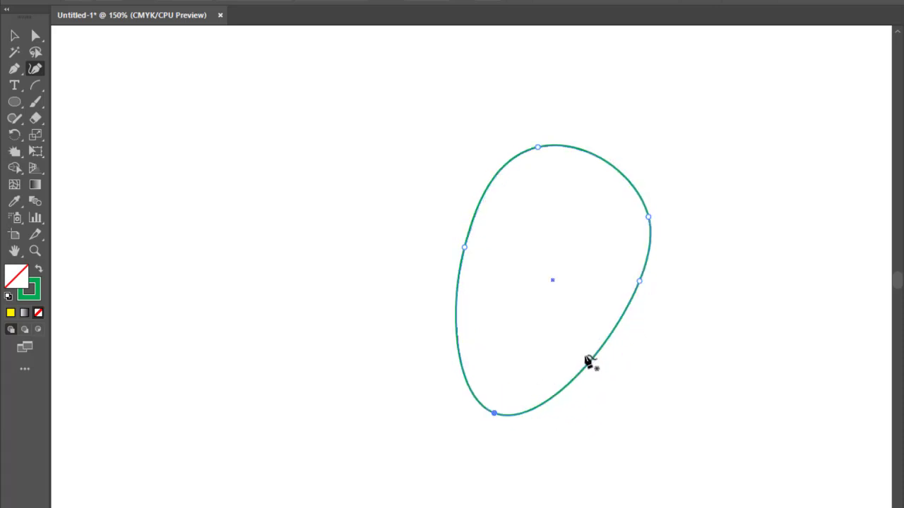
left_click_drag(590, 361, 598, 368)
Step: Refine the outline into a mango shape with a concave left side, rounded upper-left shoulder and narrow lower tip, and deselect it
left_click_drag(464, 251, 483, 312)
left_click_drag(503, 196, 467, 193)
left_click_drag(537, 148, 546, 143)
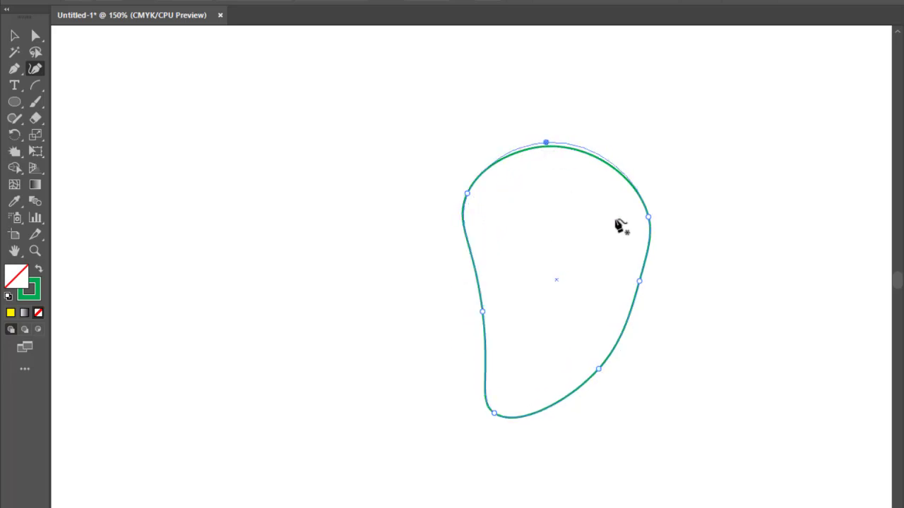
left_click_drag(483, 312, 472, 299)
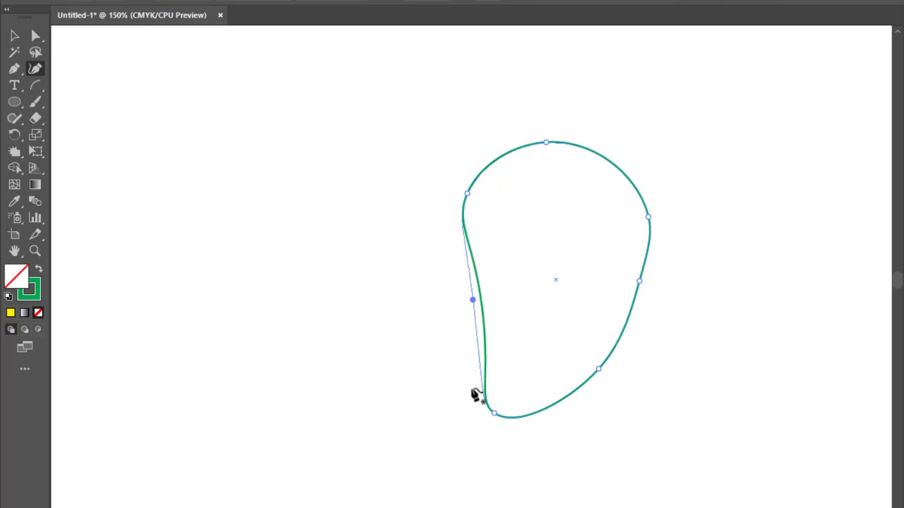
left_click_drag(494, 414, 473, 412)
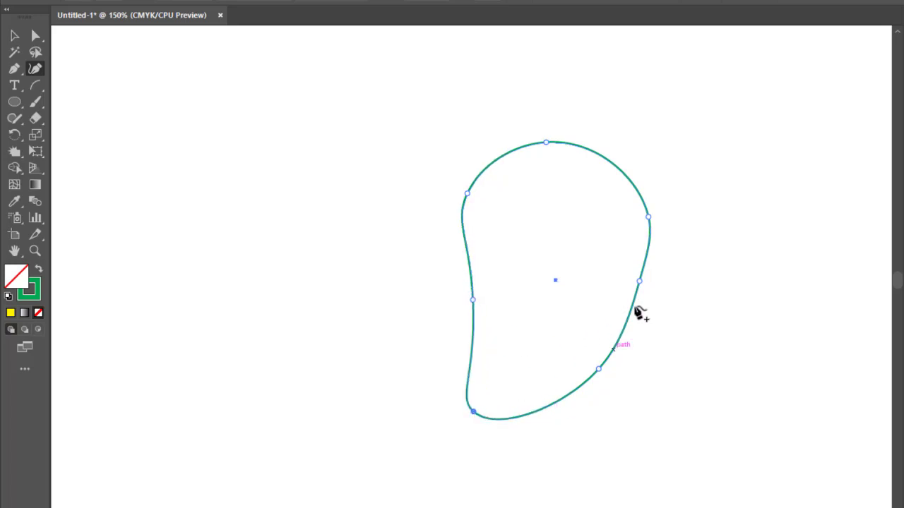
left_click_drag(639, 282, 642, 289)
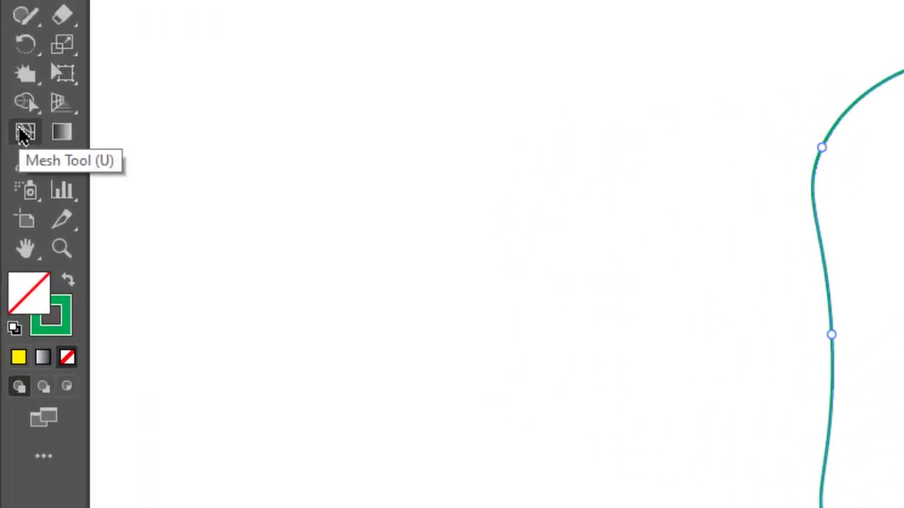
key("v")
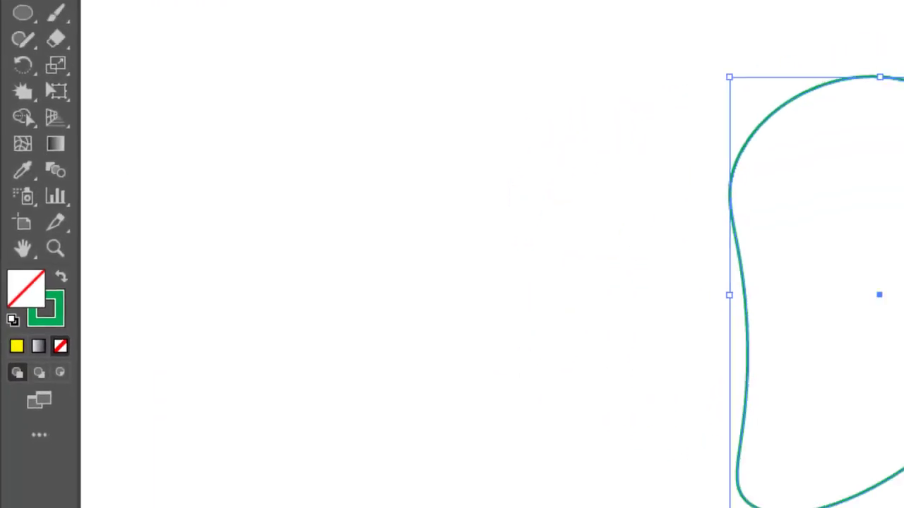
key("ctrl+shift+a")
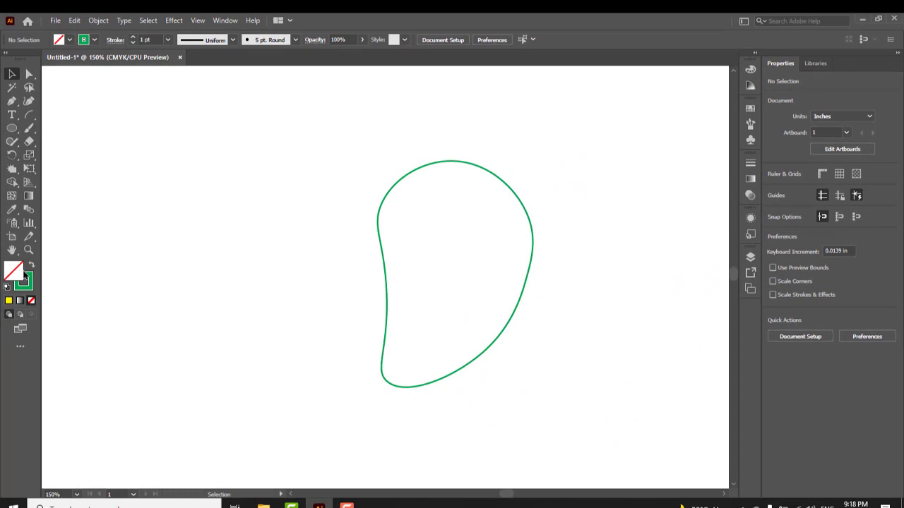
Step: Set the fill colour to yellow-green D2E25D with no object selected
double_click(21, 272)
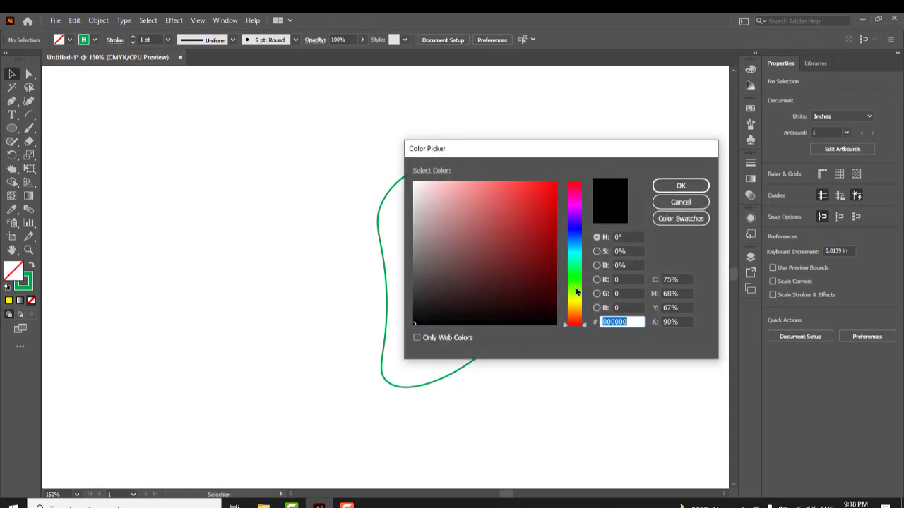
left_click(575, 277)
left_click_drag(541, 190, 529, 230)
left_click(577, 296)
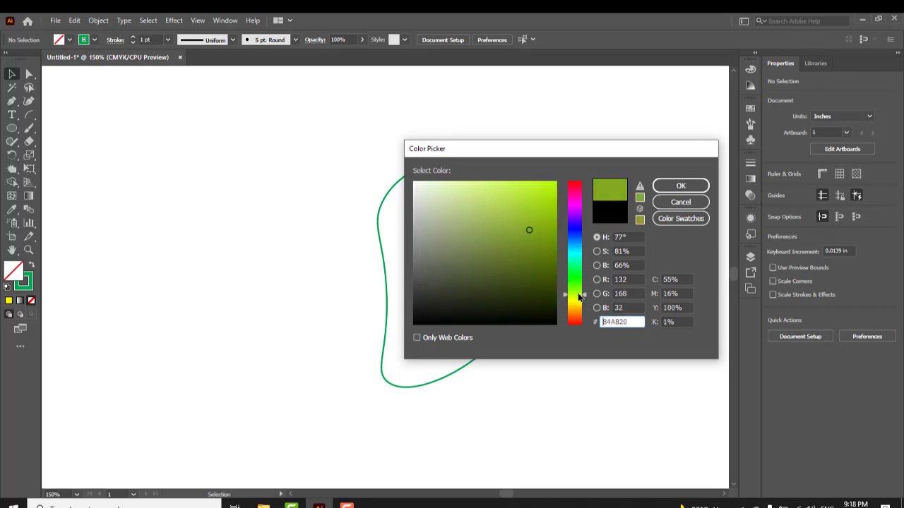
left_click_drag(577, 297, 569, 298)
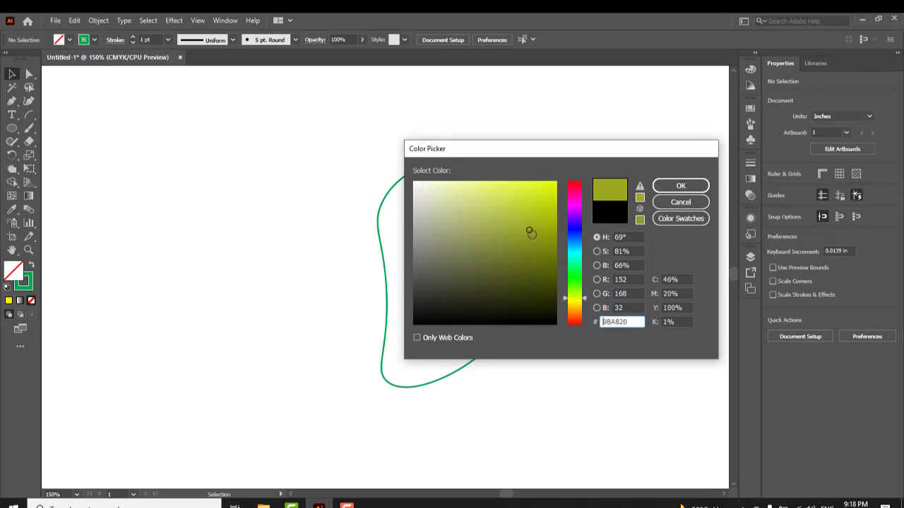
left_click_drag(530, 232, 498, 196)
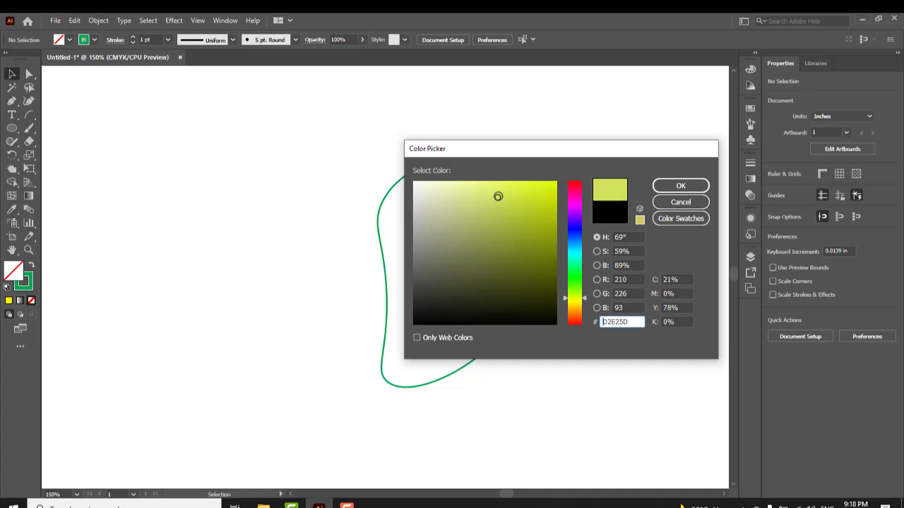
left_click(679, 185)
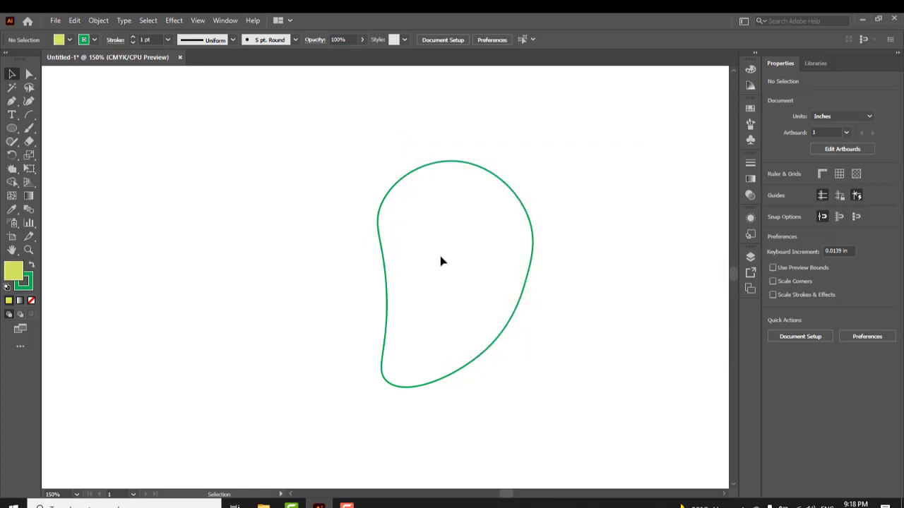
Step: Fill the mango shape with the pure yellow swatch and set its stroke weight to 0
left_click(495, 177)
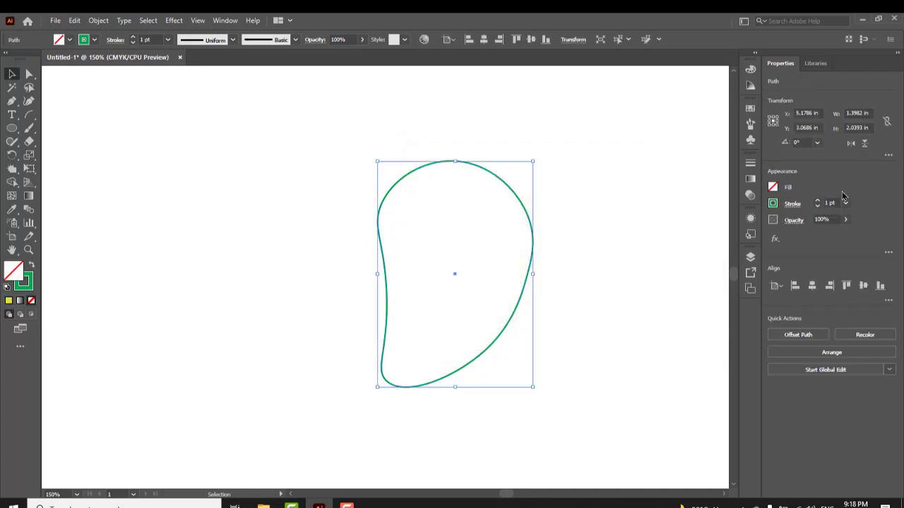
left_click(774, 190)
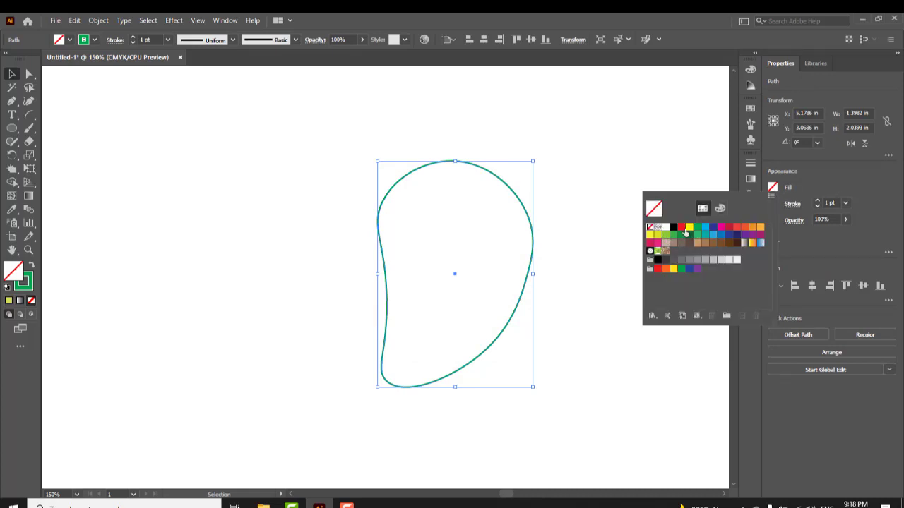
left_click(689, 227)
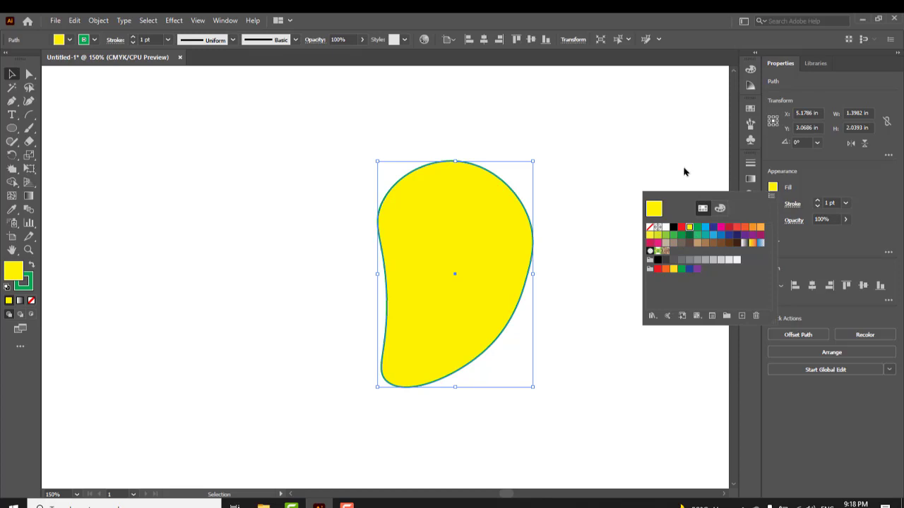
key("Escape")
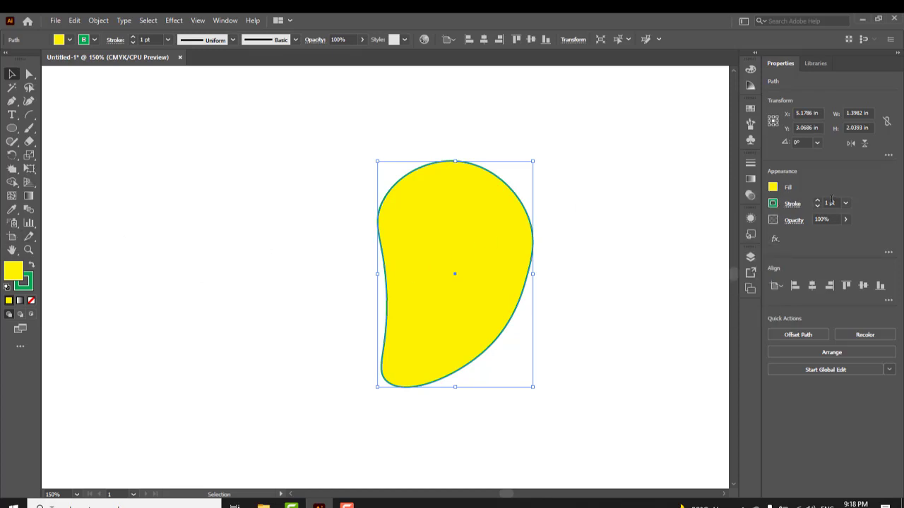
left_click(827, 204)
type("0")
key("Return")
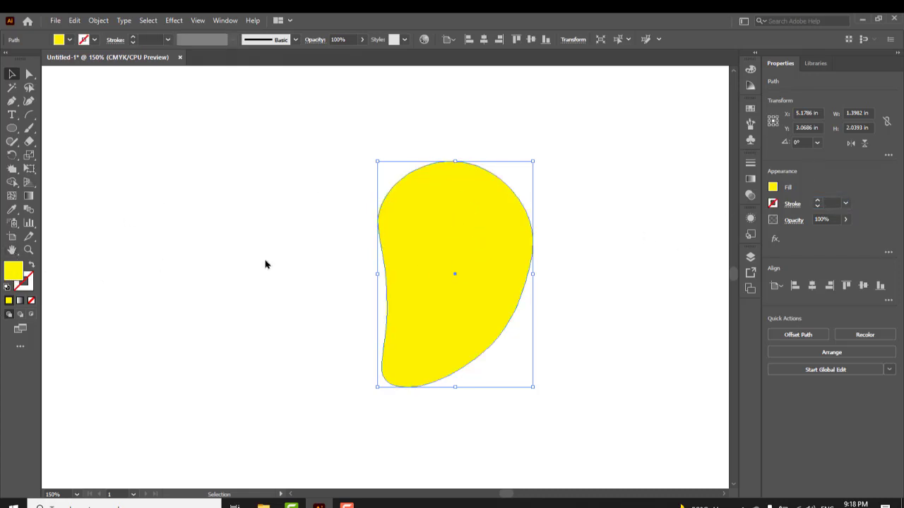
Step: Change the mango's fill to a slightly darker, less saturated yellow in the Color Picker
left_click_drag(584, 155, 637, 133)
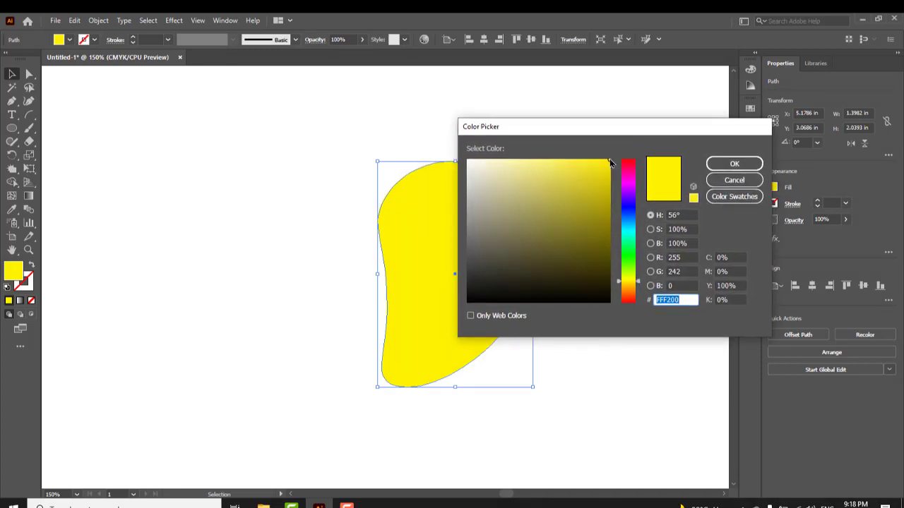
left_click_drag(611, 164, 600, 171)
left_click(735, 164)
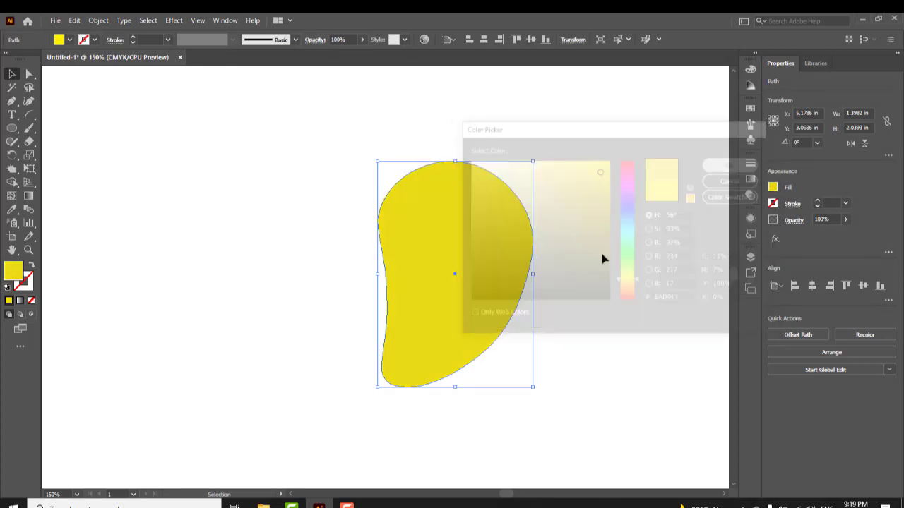
left_click_drag(454, 262, 437, 243)
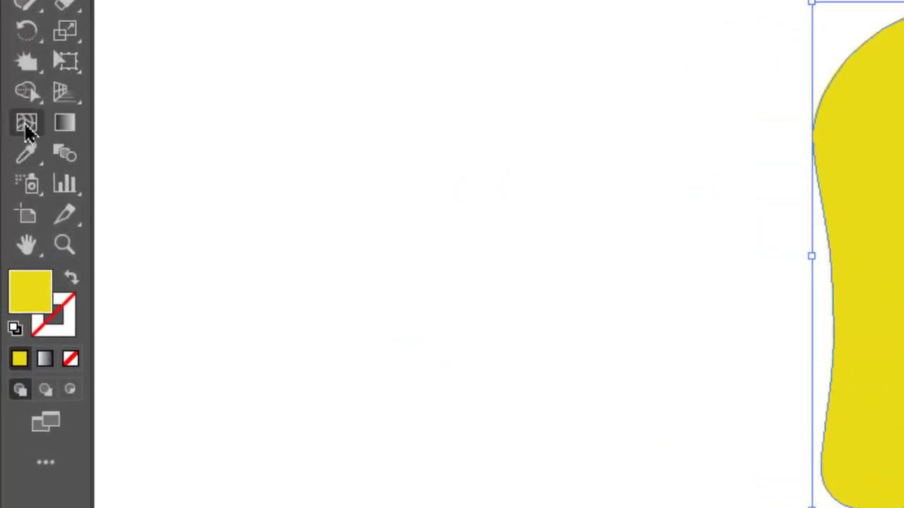
Step: Add a mesh point in the mango's lower-left interior with the Mesh tool and nudge it slightly up and left
left_click(26, 133)
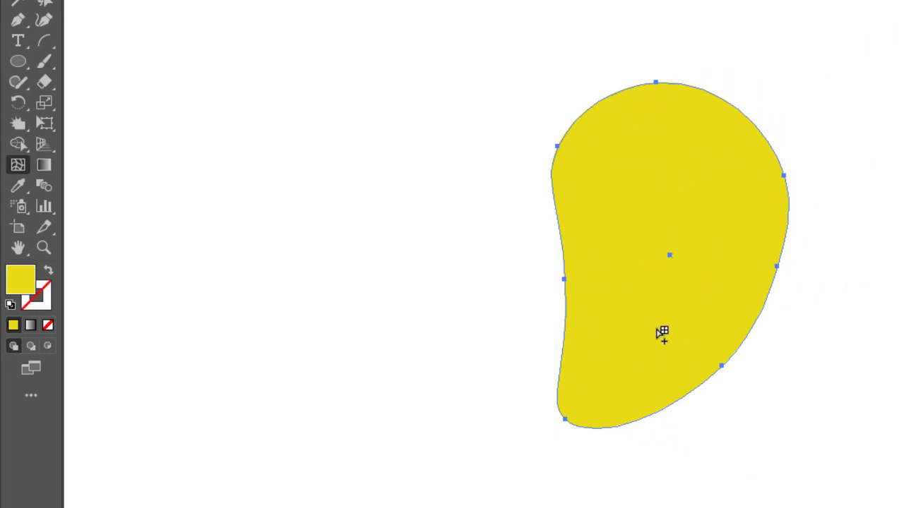
left_click(629, 327)
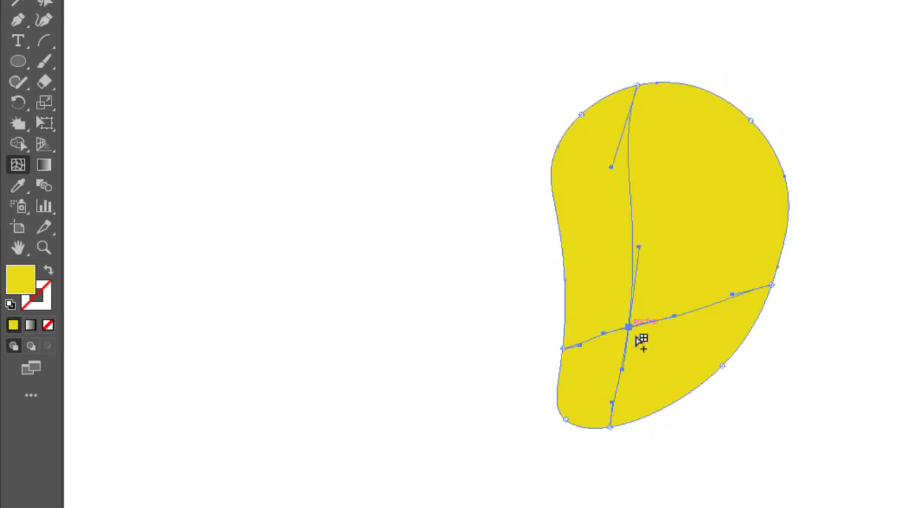
mouse_move(627, 325)
left_mouse_down()
mouse_move(675, 298)
mouse_move(607, 311)
mouse_move(639, 310)
mouse_move(620, 320)
left_mouse_up()
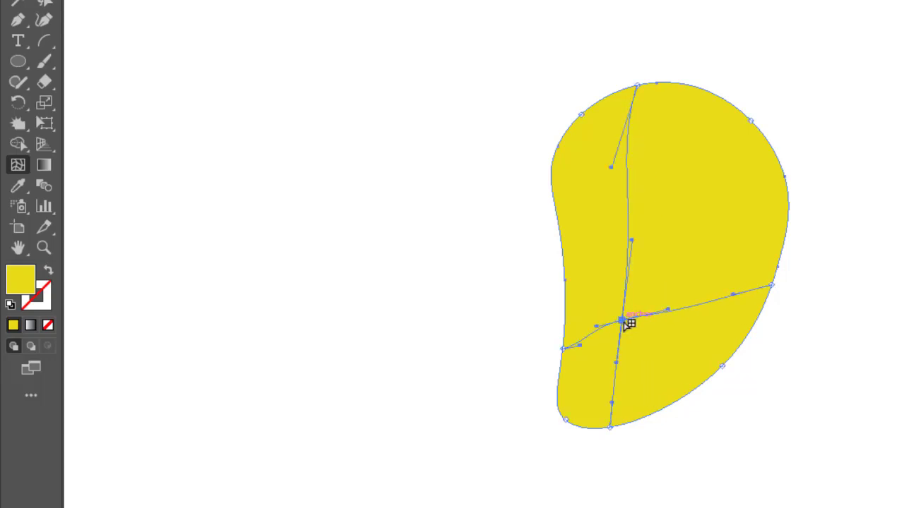
Step: Try several green swatches on the mesh point, settle on the light green one, and deselect the mango
left_click(861, 181)
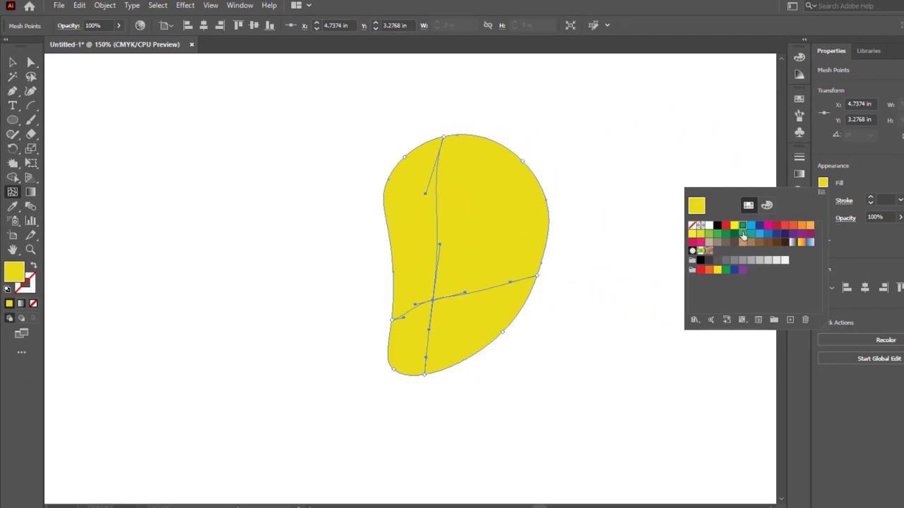
left_click(778, 224)
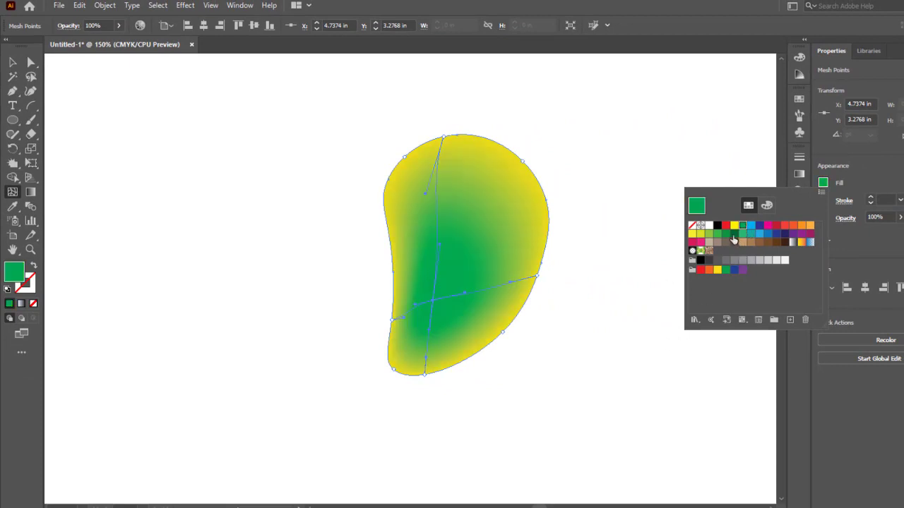
left_click(726, 233)
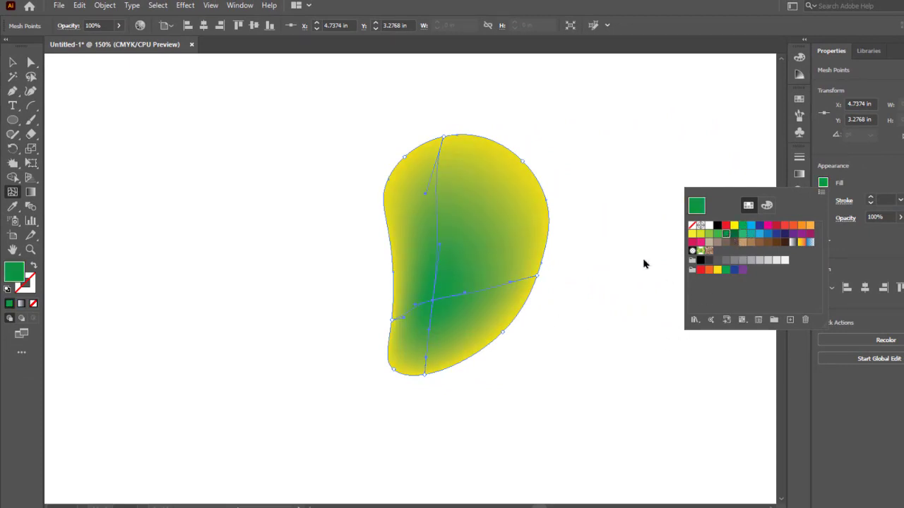
left_click(717, 235)
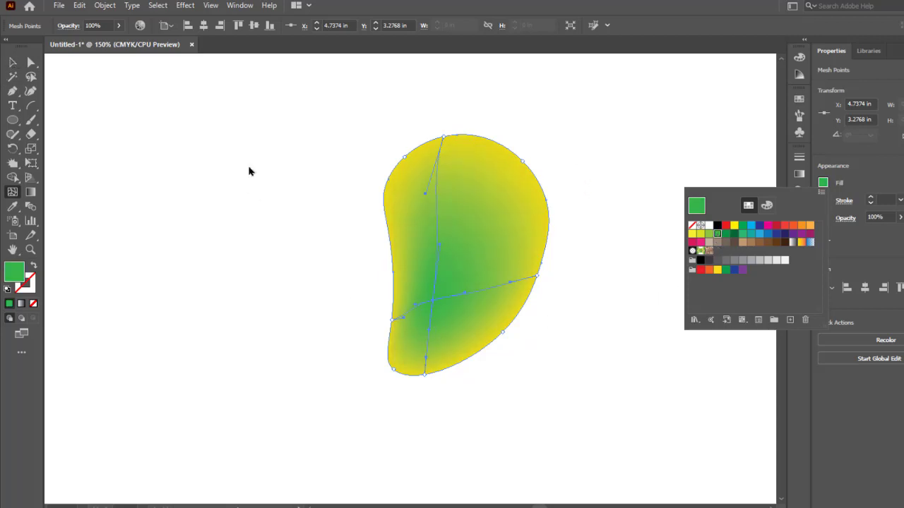
key("Escape")
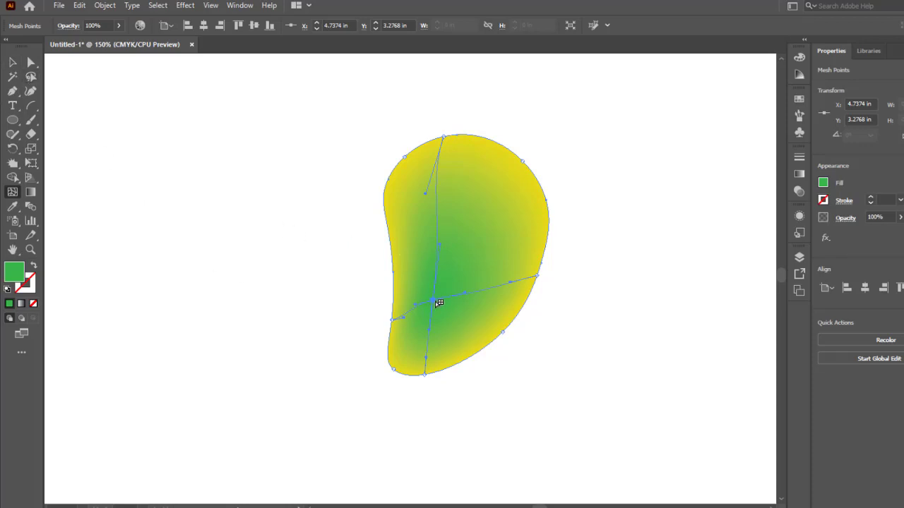
left_click(12, 62)
left_click(216, 283)
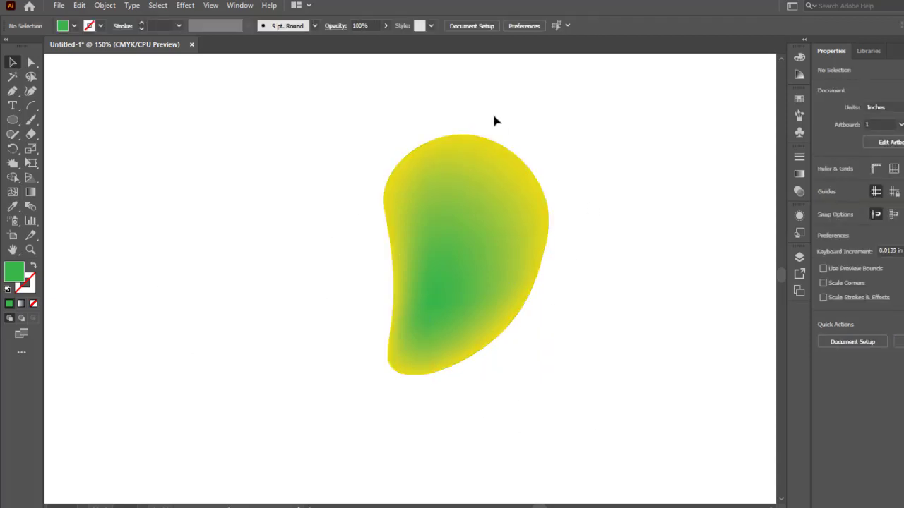
Step: Add a mesh point in the mango's upper-right interior with the Mesh tool and colour it with the dark blue swatch
left_click(12, 192)
left_click(462, 289)
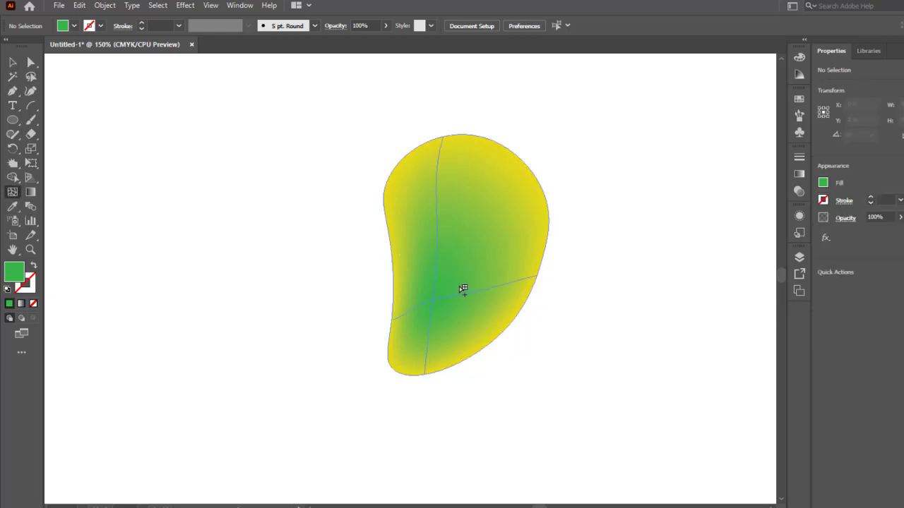
left_click(433, 296)
left_click_drag(463, 288, 509, 216)
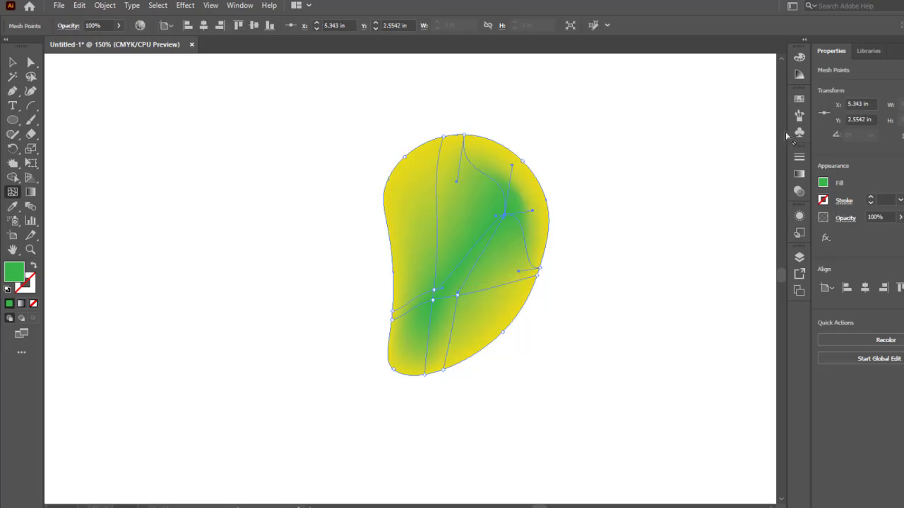
left_click(823, 183)
left_click(761, 225)
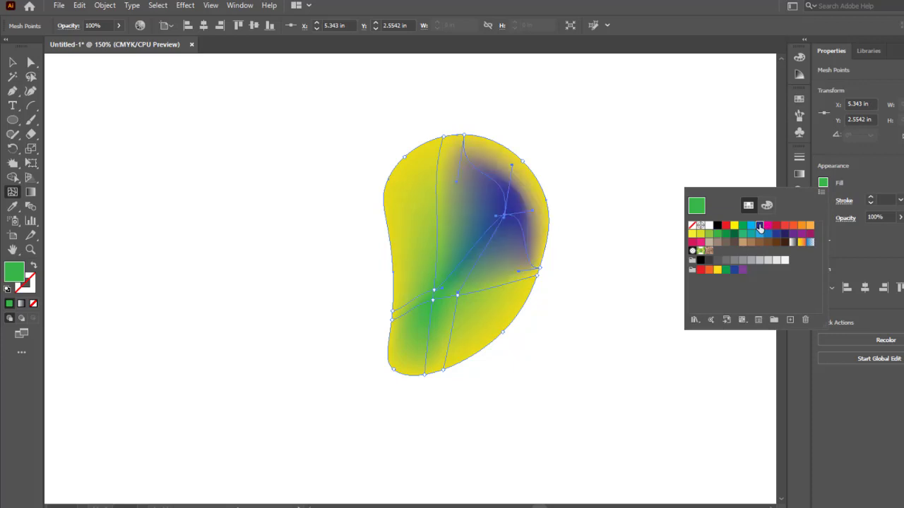
Step: Add a mesh point in the mango's upper-left interior, colour it with the dark red swatch, and deselect the mango
left_click(413, 208)
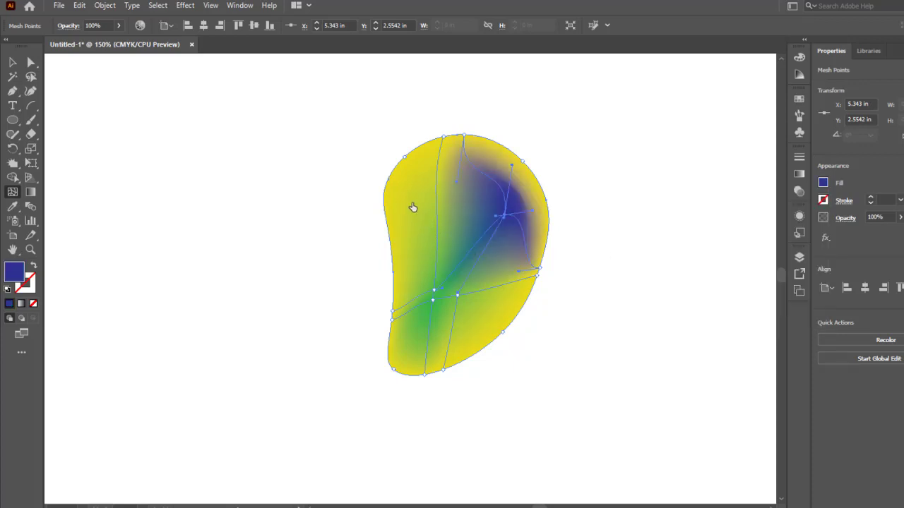
left_click(423, 204)
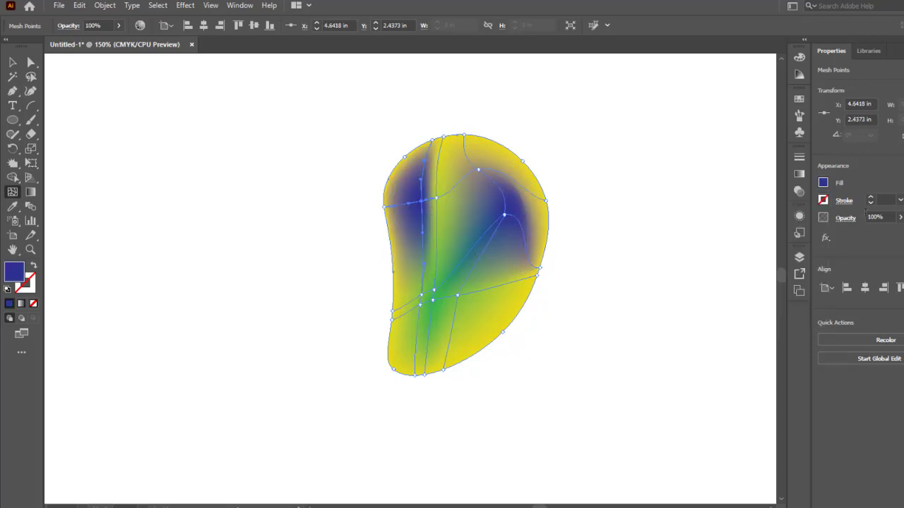
left_click(824, 183)
left_click(775, 225)
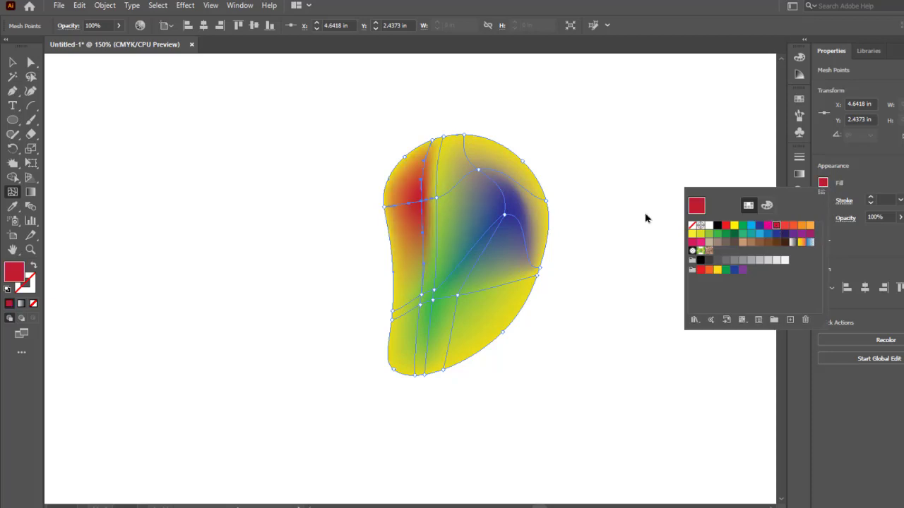
left_click(11, 63)
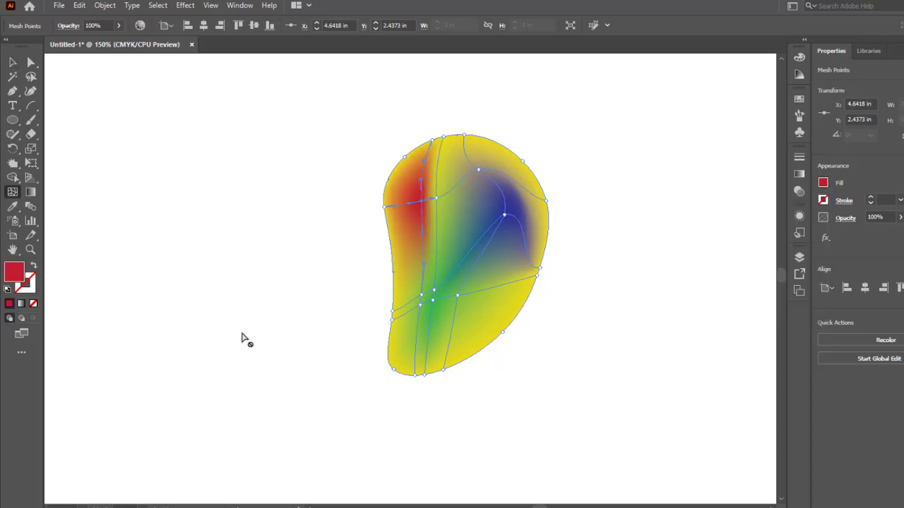
left_click(12, 62)
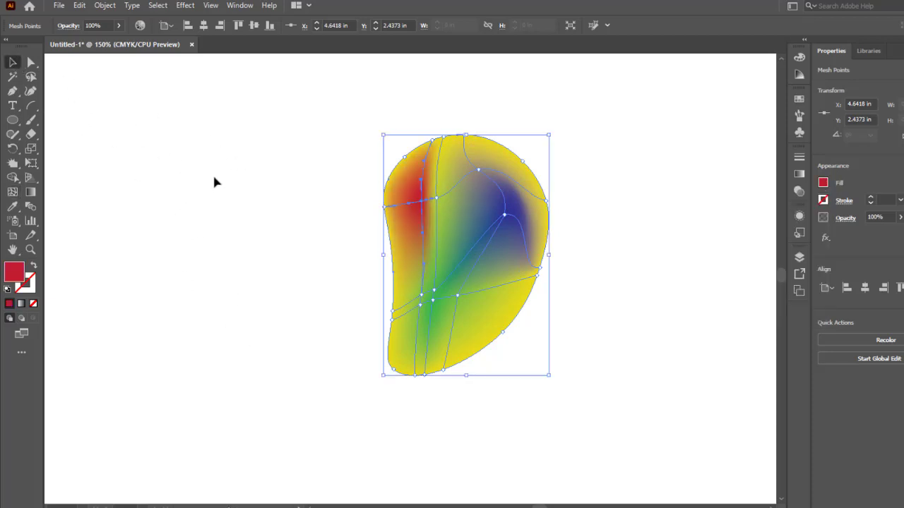
left_click(586, 279)
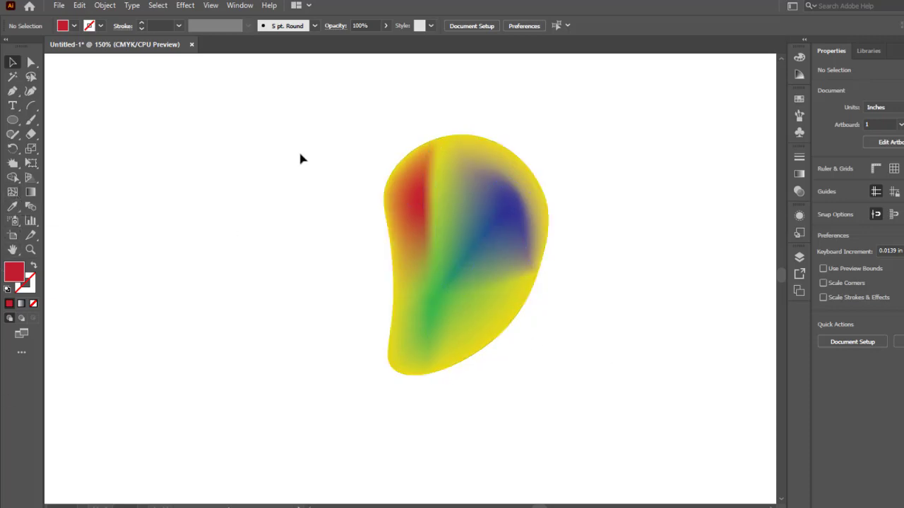
Step: Delete the mango shape and draw a wide rectangle about 3.07 in by 1.17 in in its place
left_click_drag(300, 137, 526, 380)
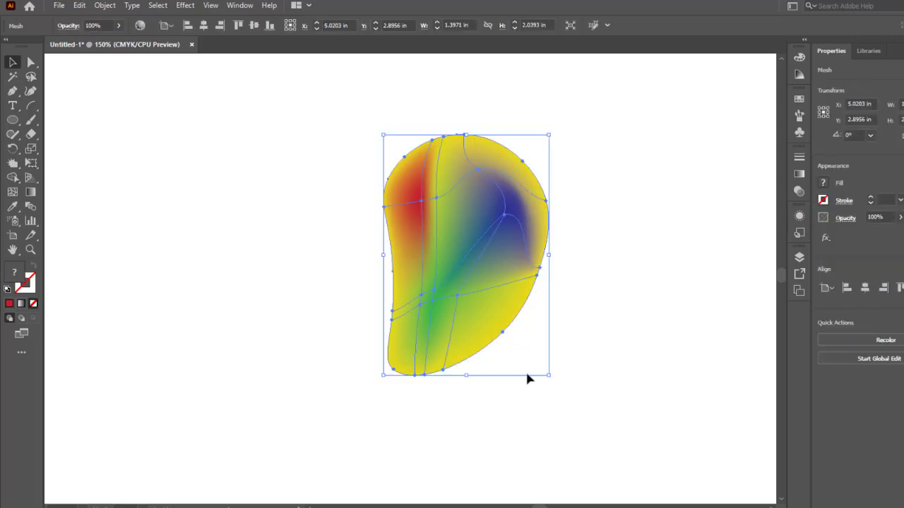
key("Delete")
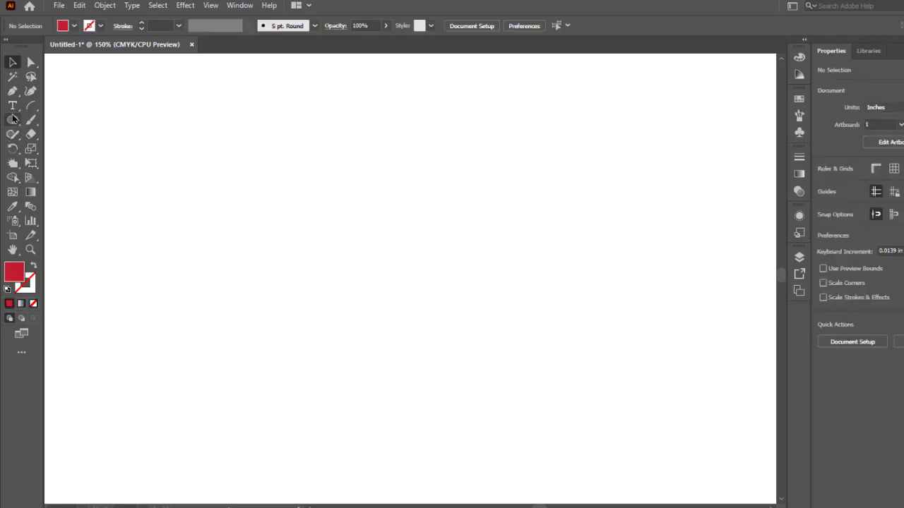
left_click_drag(12, 118, 70, 119)
left_click_drag(243, 191, 606, 330)
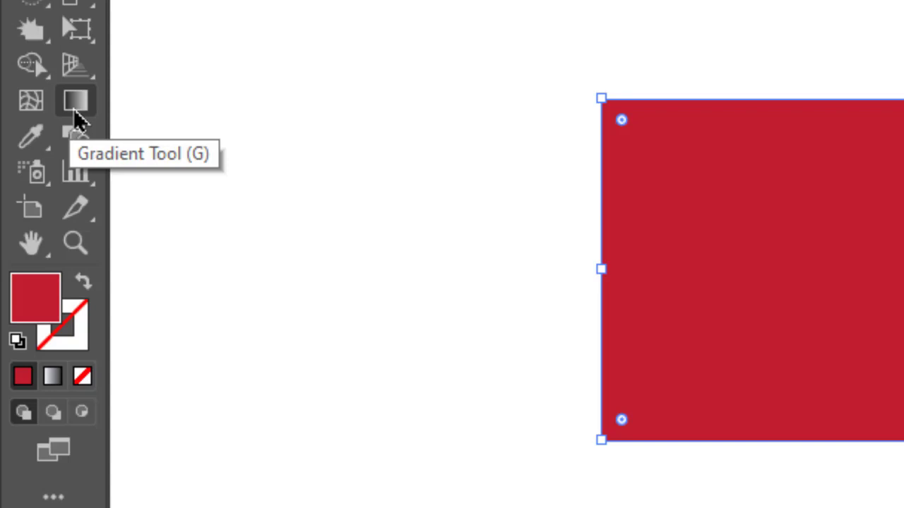
Step: Apply a linear gradient to the rectangle with the Gradient tool and set its black colour stop to the red swatch
left_click(77, 121)
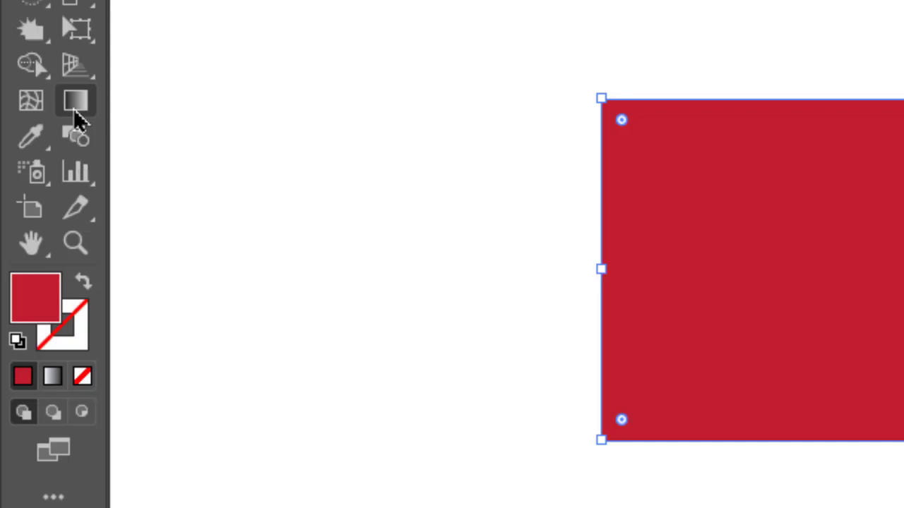
left_click(604, 238)
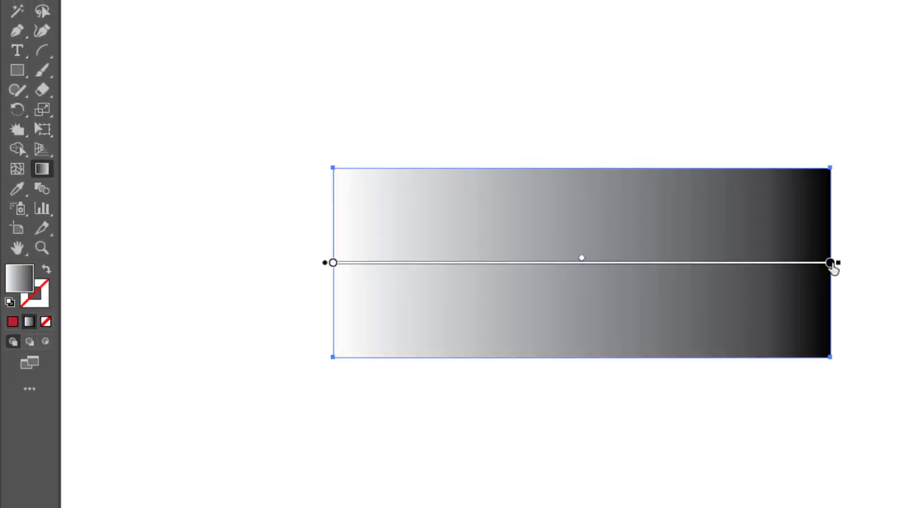
double_click(831, 263)
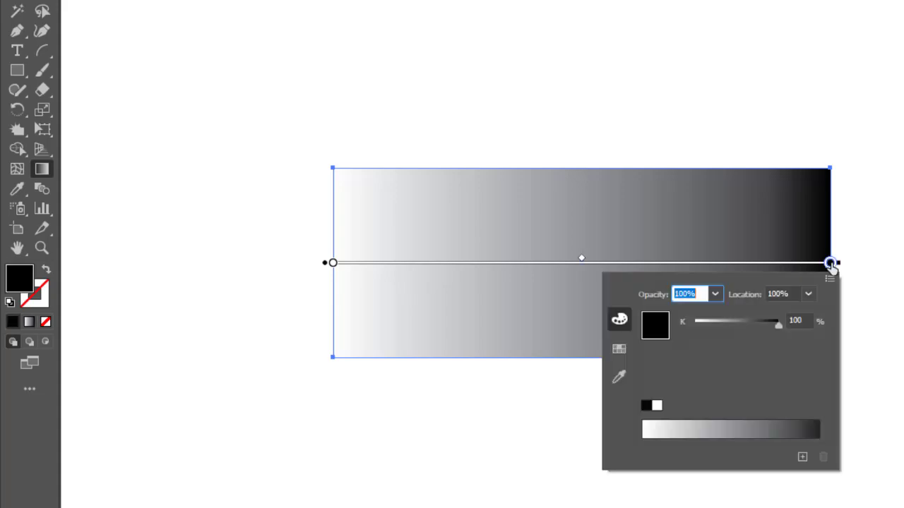
left_click(619, 349)
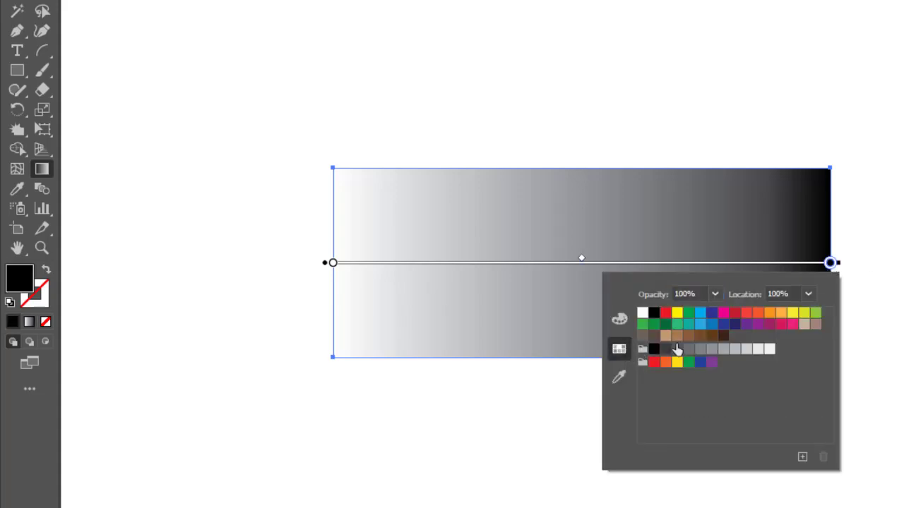
left_click(670, 318)
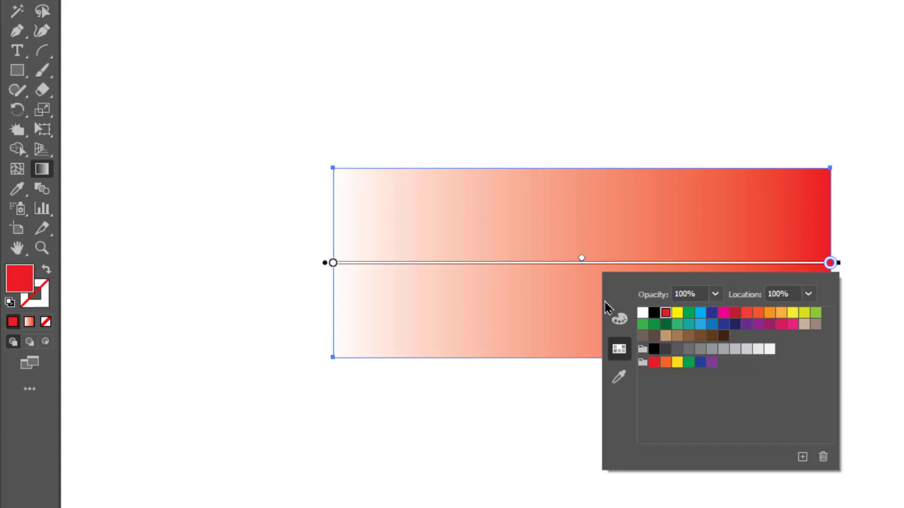
Step: Set the gradient's white starting colour stop to the dark blue swatch
left_click(333, 264)
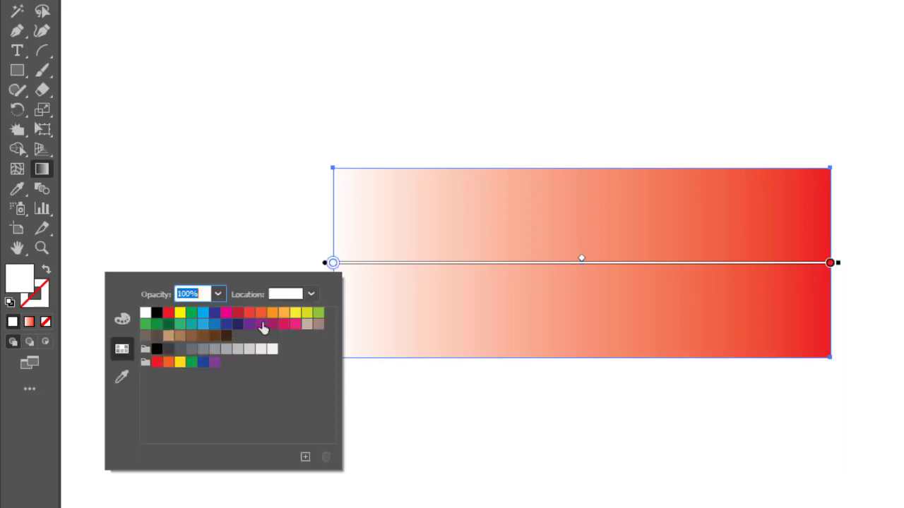
double_click(333, 263)
left_click(215, 318)
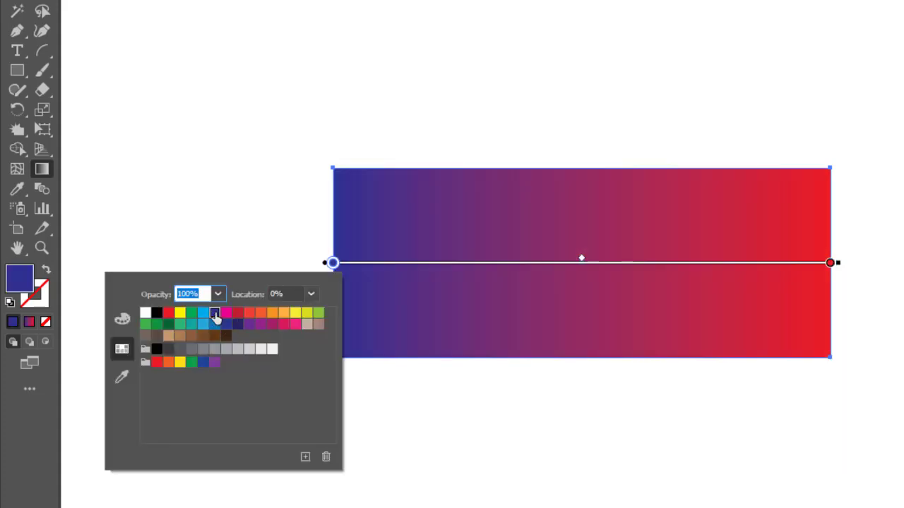
left_click(484, 395)
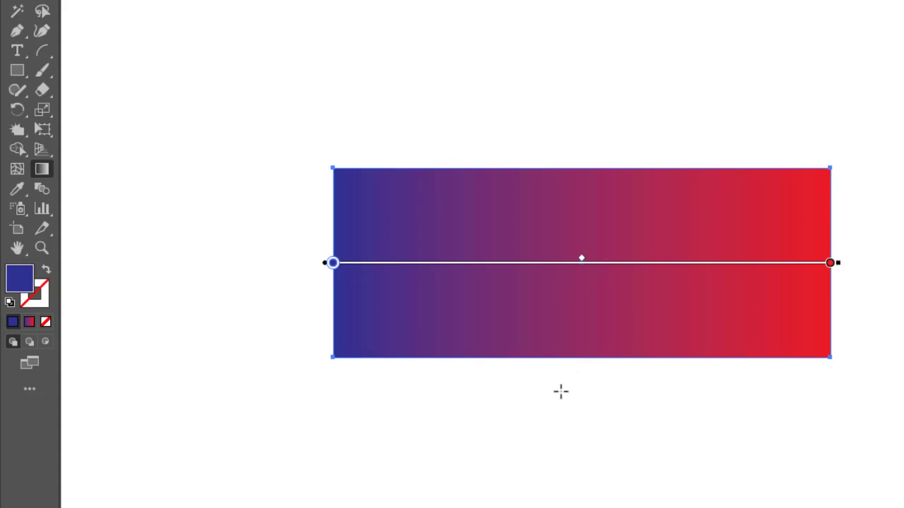
Step: Move the gradient midpoint toward the blue stop and redraw the gradient line at several angles, ending on a shallow diagonal from lower left to upper right
left_click_drag(582, 262, 482, 260)
left_click_drag(538, 261, 348, 250)
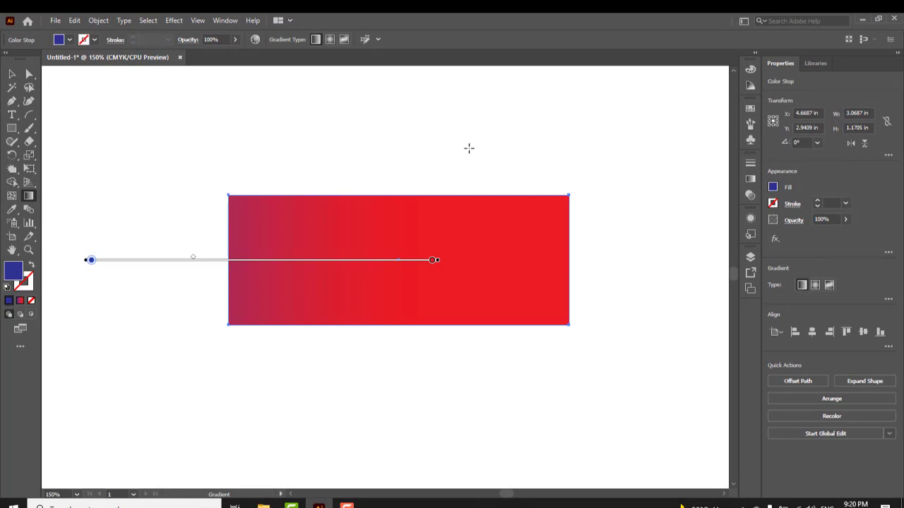
left_click_drag(469, 149, 274, 383)
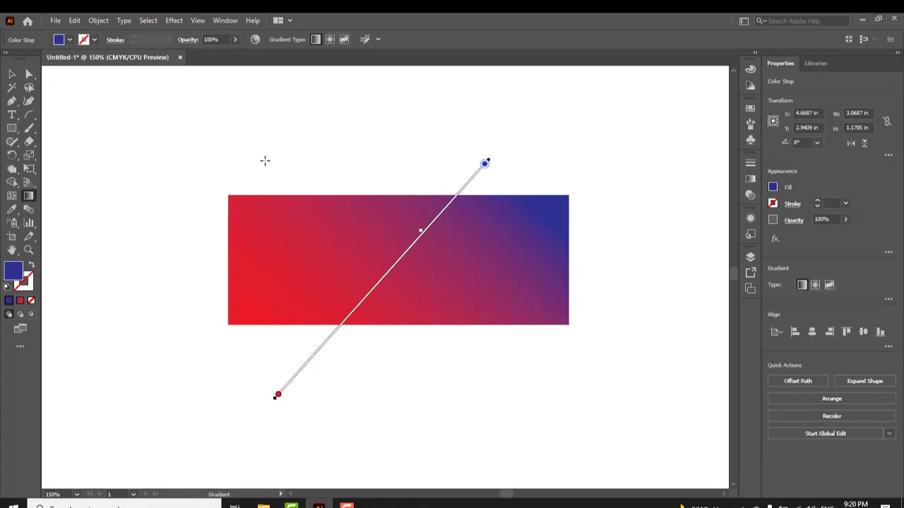
left_click_drag(262, 142, 510, 372)
left_click_drag(550, 431, 309, 159)
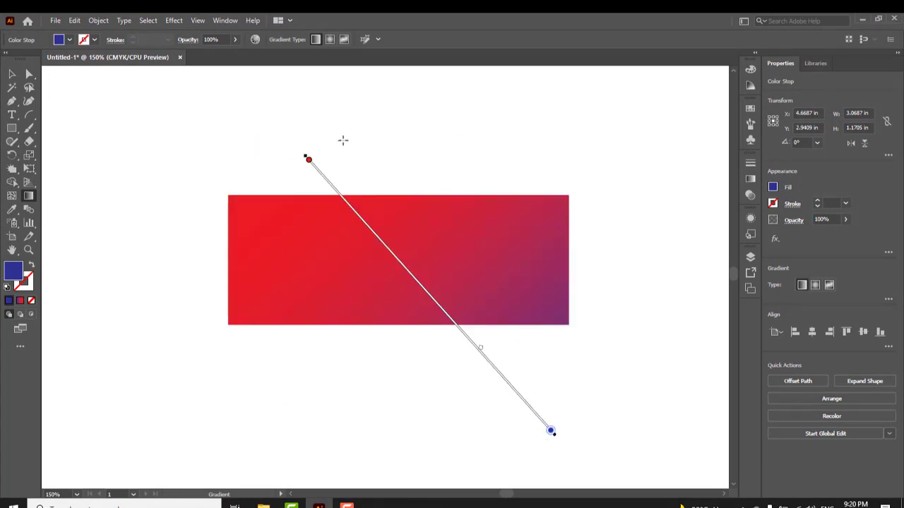
left_click_drag(567, 250, 242, 260)
left_click_drag(231, 299, 567, 217)
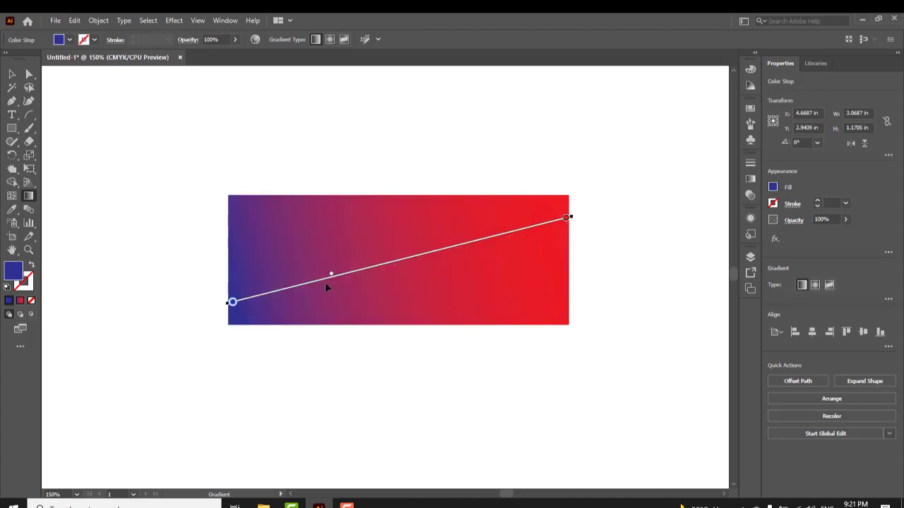
Step: Slide the gradient midpoint back and forth, return it to the middle, and redraw the gradient line diagonally from the rectangle's upper left to its lower right
left_click_drag(332, 277, 409, 253)
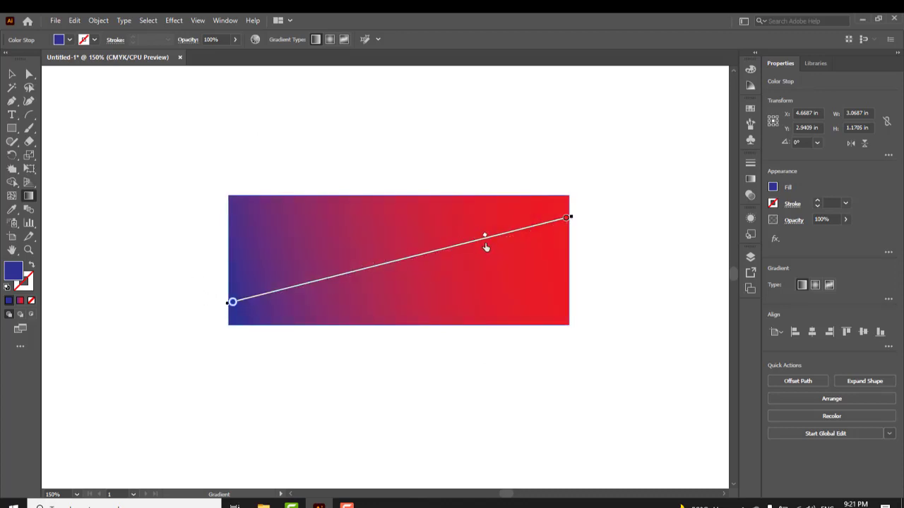
left_click_drag(486, 246, 483, 247)
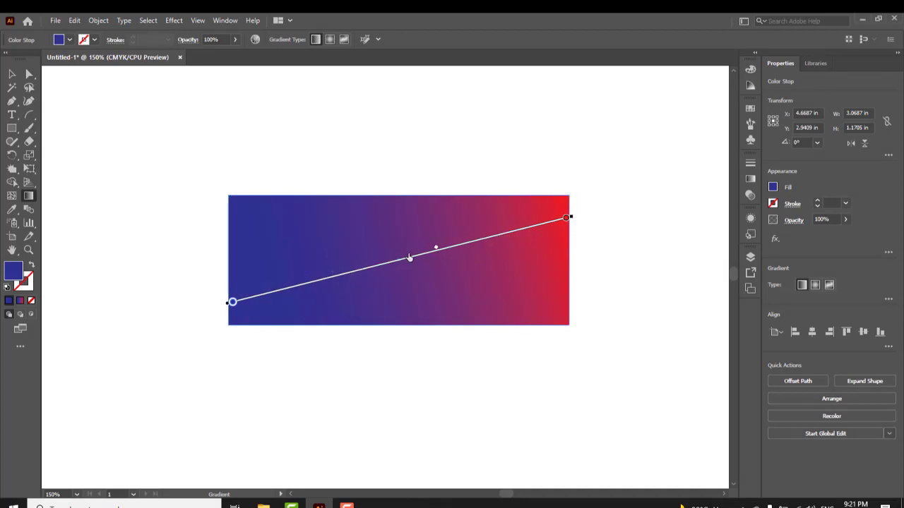
left_click_drag(268, 295, 267, 296)
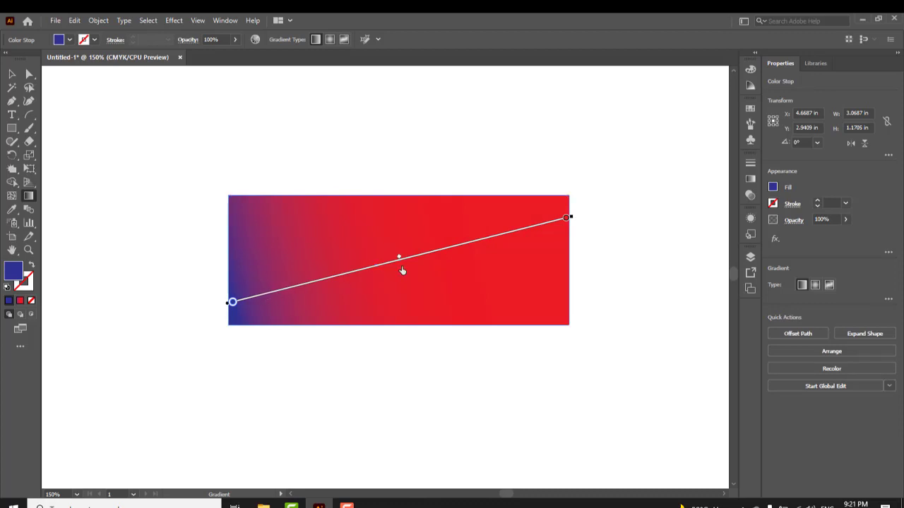
left_click_drag(578, 99, 224, 415)
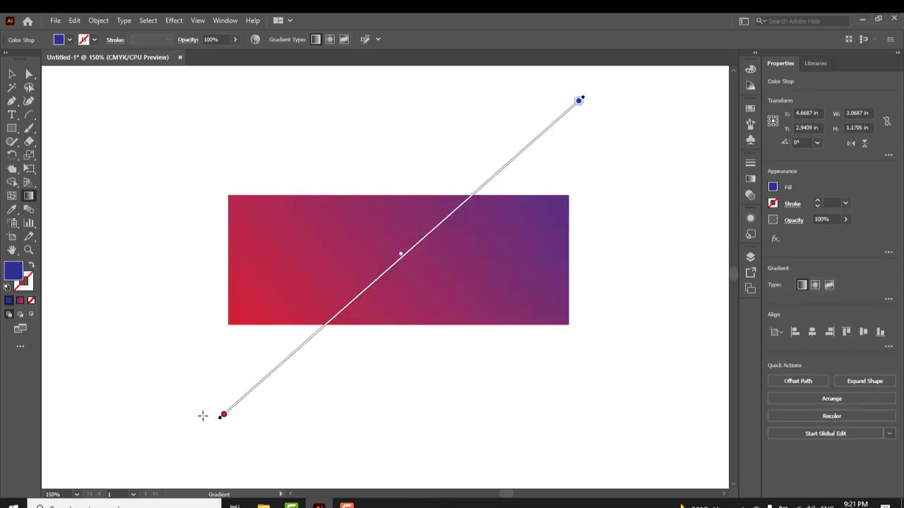
left_click_drag(256, 148, 525, 360)
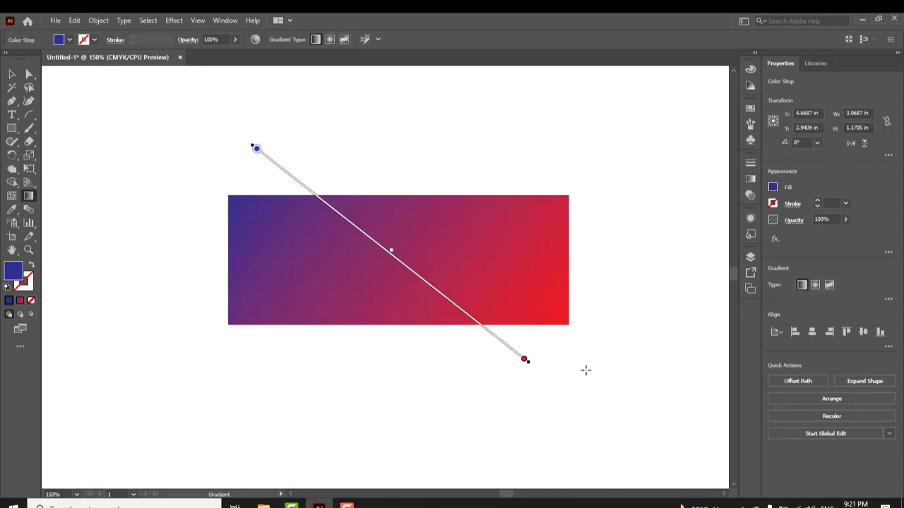
Step: Draw a tall, narrow rectangle about 0.47 in by 2.35 in across the wide rectangle, left of its centre
left_click(10, 132)
left_click_drag(313, 149, 365, 409)
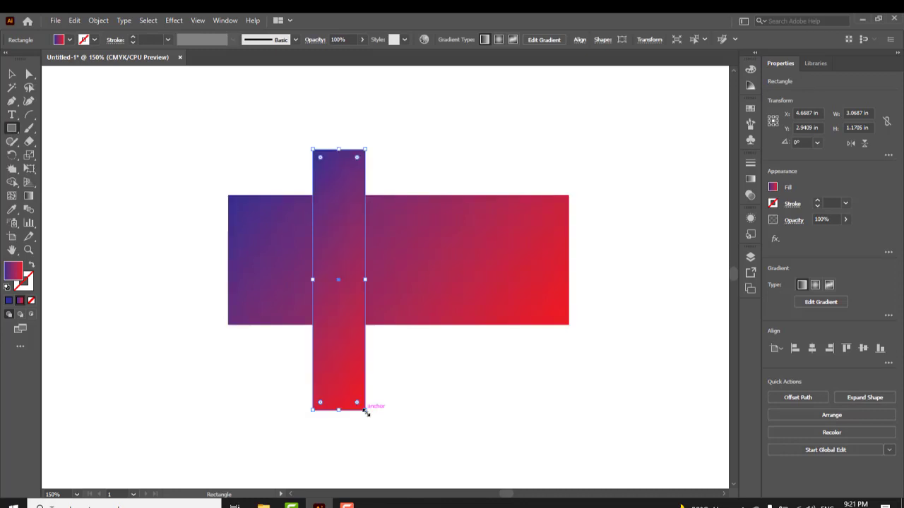
left_click(339, 240)
left_click(478, 278)
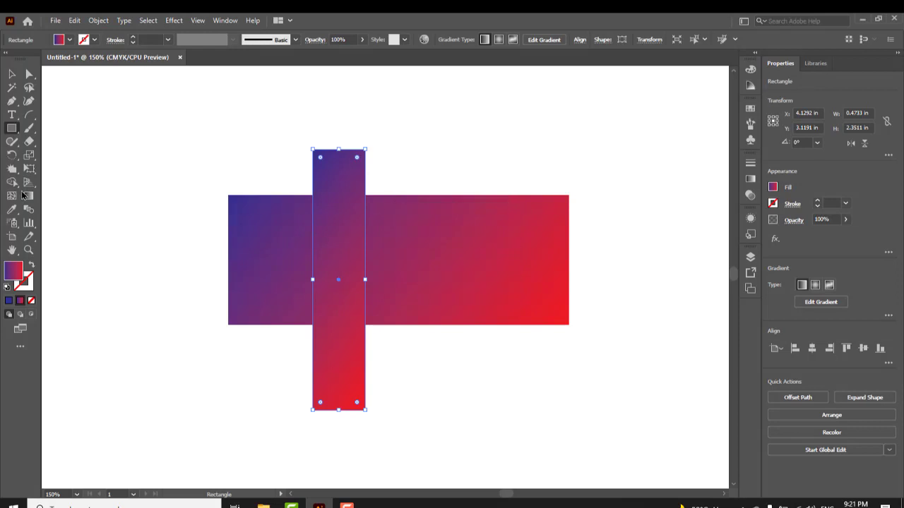
Step: Redraw the narrow rectangle's gradient steeply from upper right to lower left, then try dark red on its blue stop and settle on yellow
left_click(29, 198)
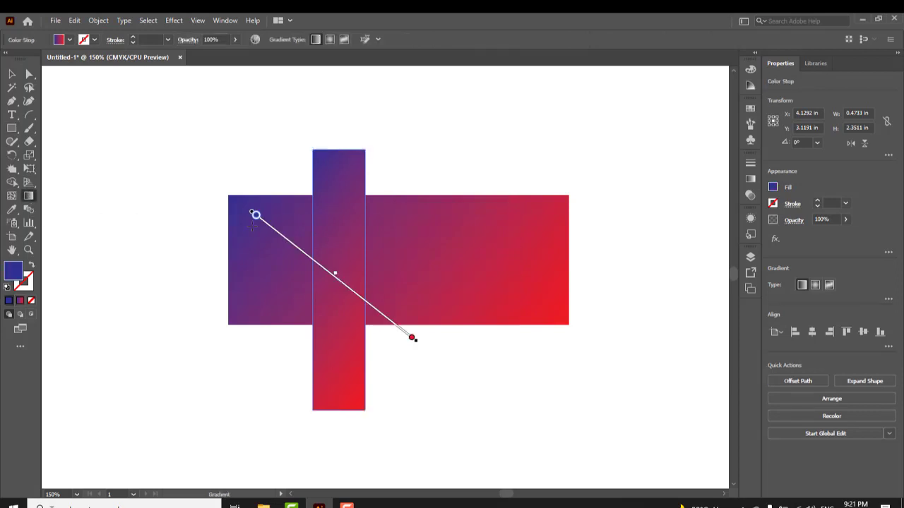
left_click_drag(354, 234, 302, 381)
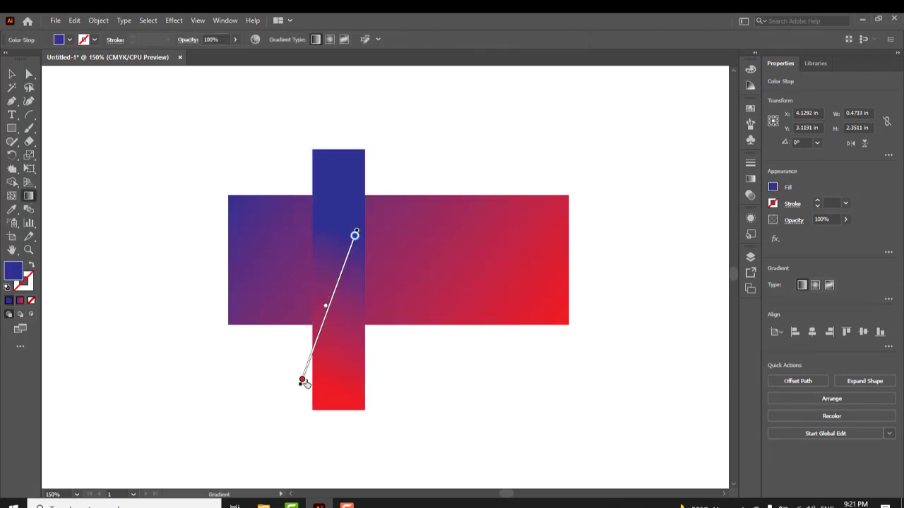
double_click(355, 238)
left_click(289, 271)
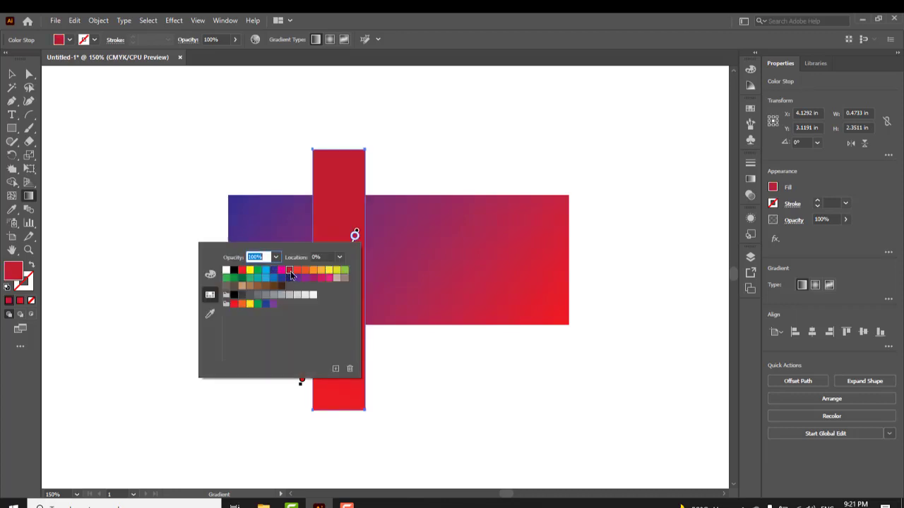
left_click(329, 270)
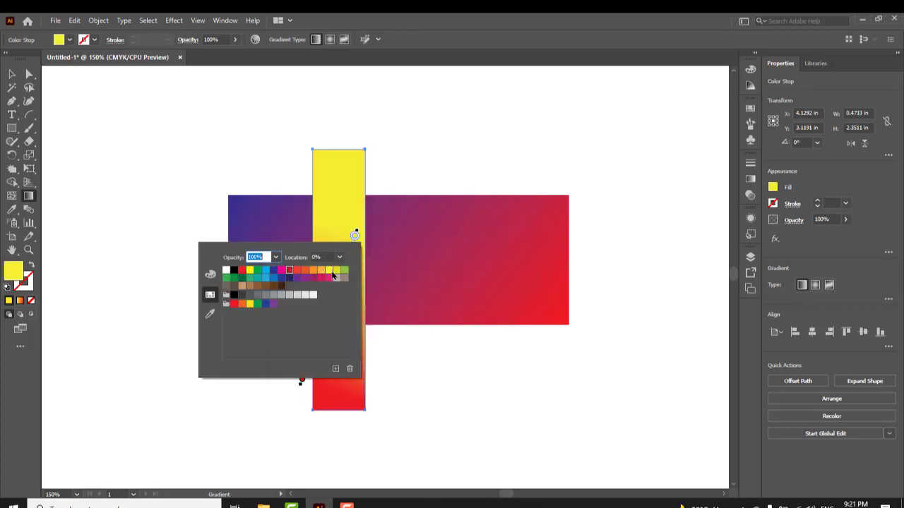
Step: Change the red stop of the narrow rectangle's gradient to black
key("Escape")
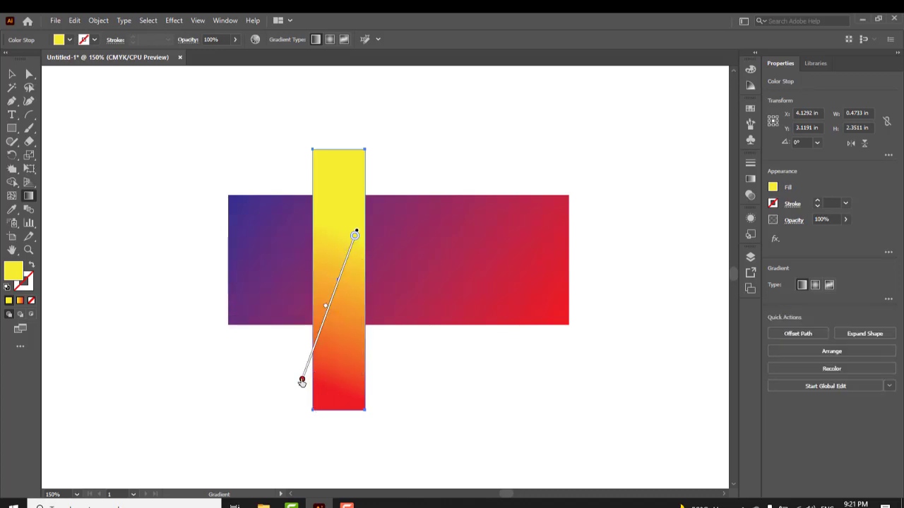
double_click(301, 382)
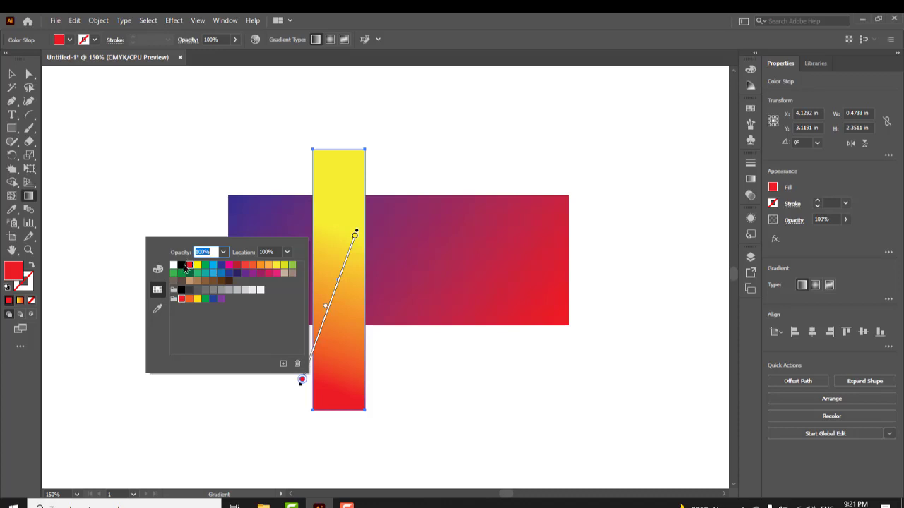
left_click(184, 266)
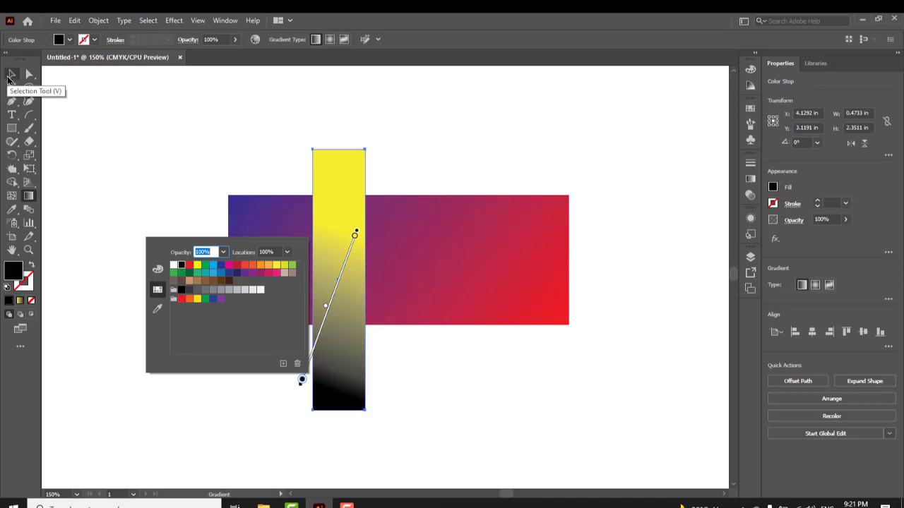
left_click(430, 151)
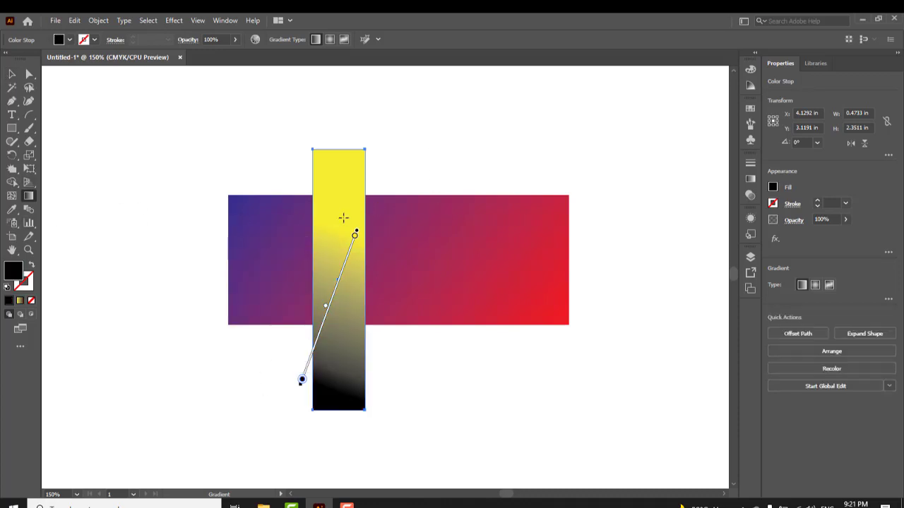
Step: Redraw the narrow rectangle's yellow-to-black gradient at several angles, ending on a steep line from its upper-left corner to its lower right
left_click(343, 278)
left_click_drag(273, 187, 444, 426)
left_click_drag(245, 151, 405, 371)
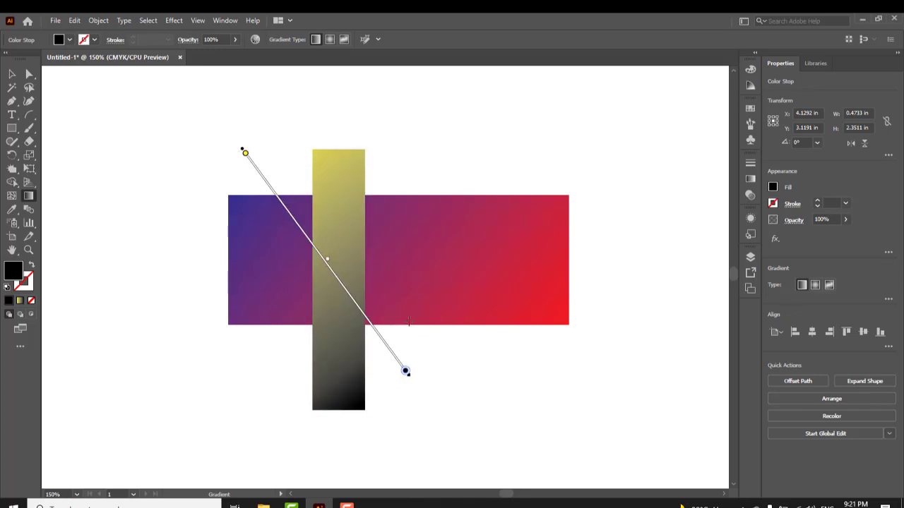
left_click_drag(419, 190, 252, 377)
left_click_drag(403, 146, 202, 310)
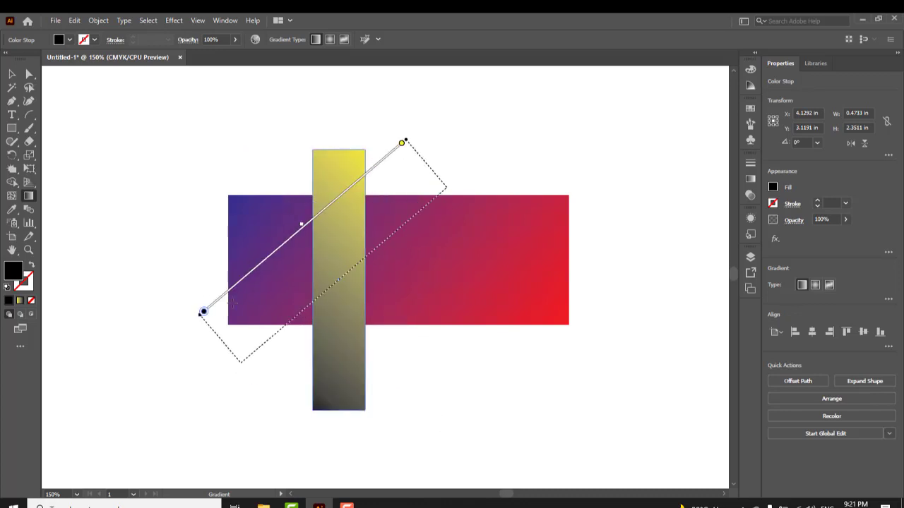
left_click_drag(599, 193, 84, 437)
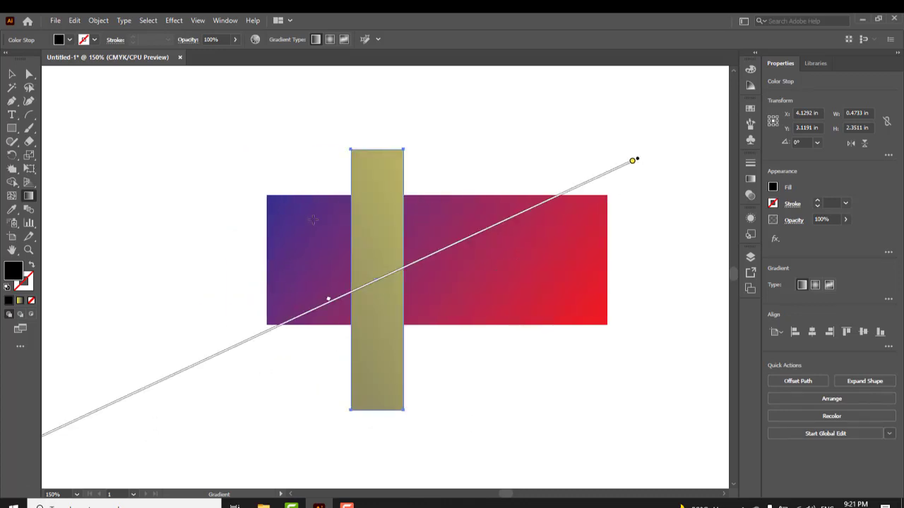
left_click_drag(307, 194, 423, 336)
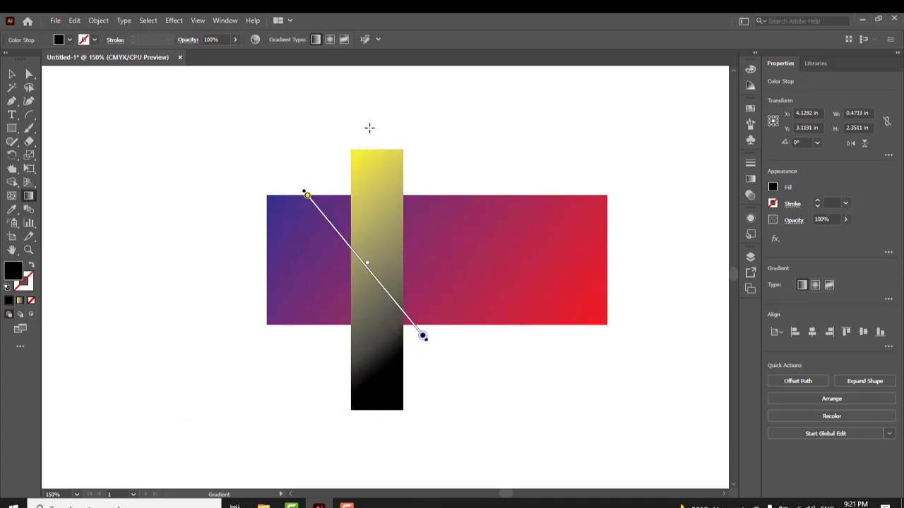
left_click_drag(374, 141, 354, 403)
left_click_drag(359, 335, 373, 335)
left_click_drag(351, 150, 392, 355)
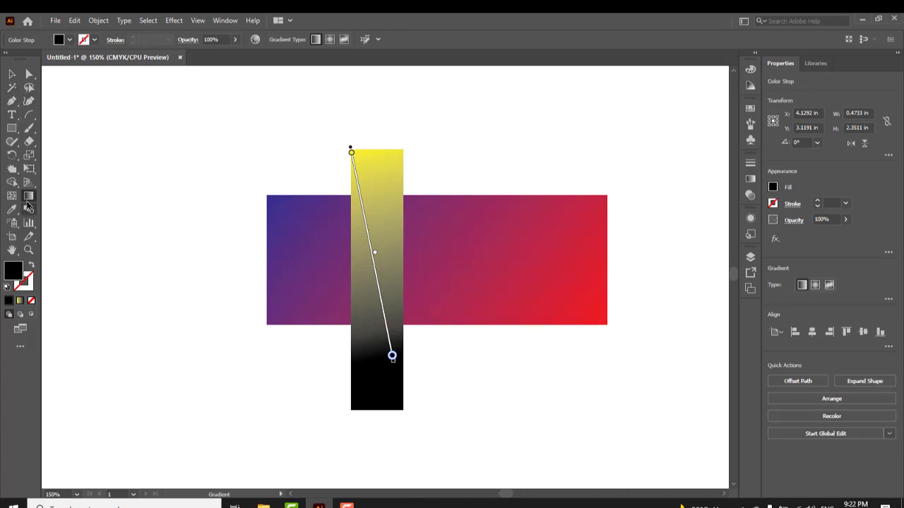
Step: Select both gradient rectangles and delete them from the artboard
key("v")
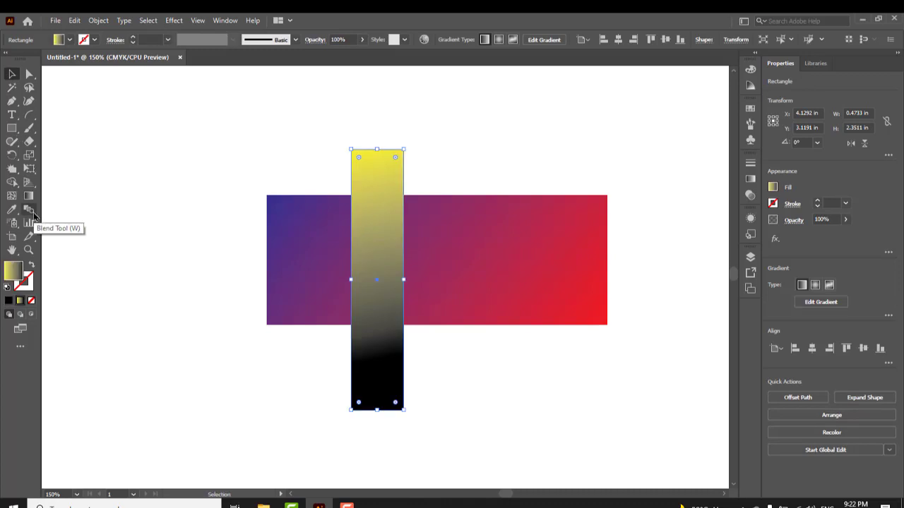
left_click(32, 213)
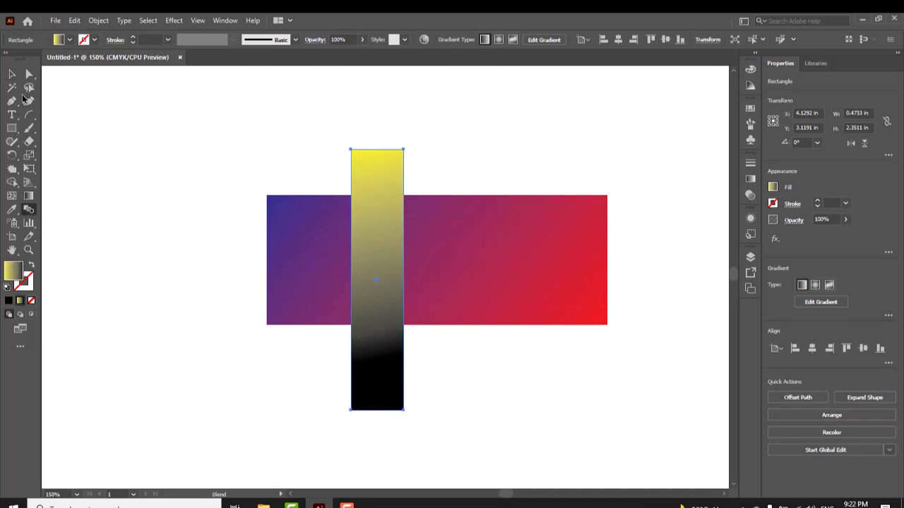
left_click(12, 73)
left_click_drag(303, 161, 471, 329)
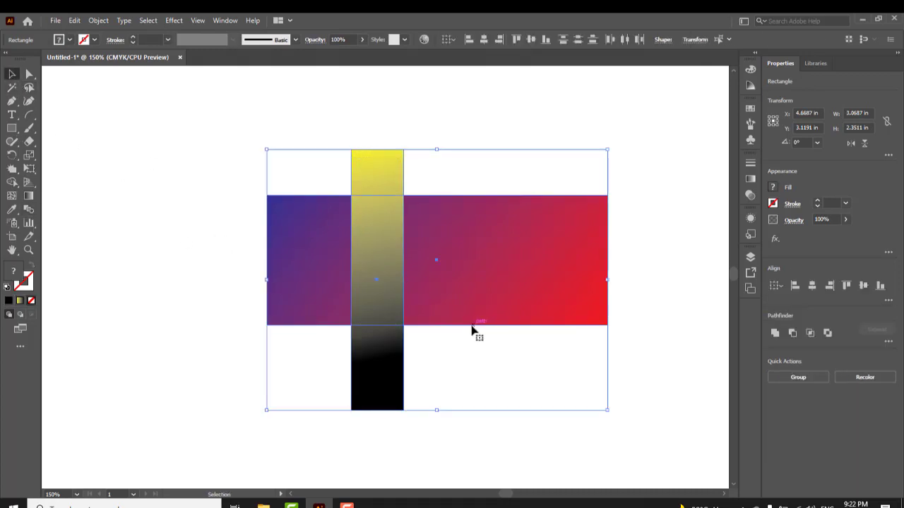
key("Delete")
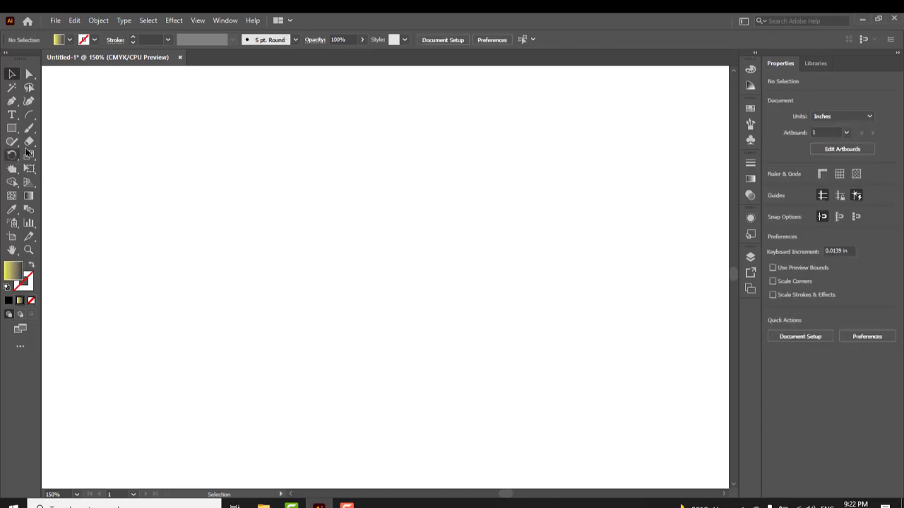
Step: Draw a rectangle about 1.09 in by 0.78 in left of the artboard view's centre and fill it with green
left_click(12, 130)
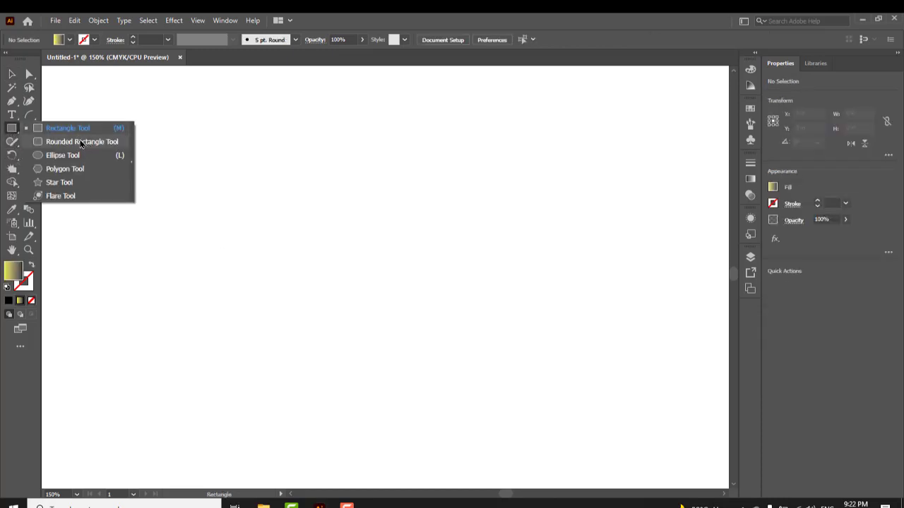
left_click(79, 134)
left_click_drag(228, 220, 349, 307)
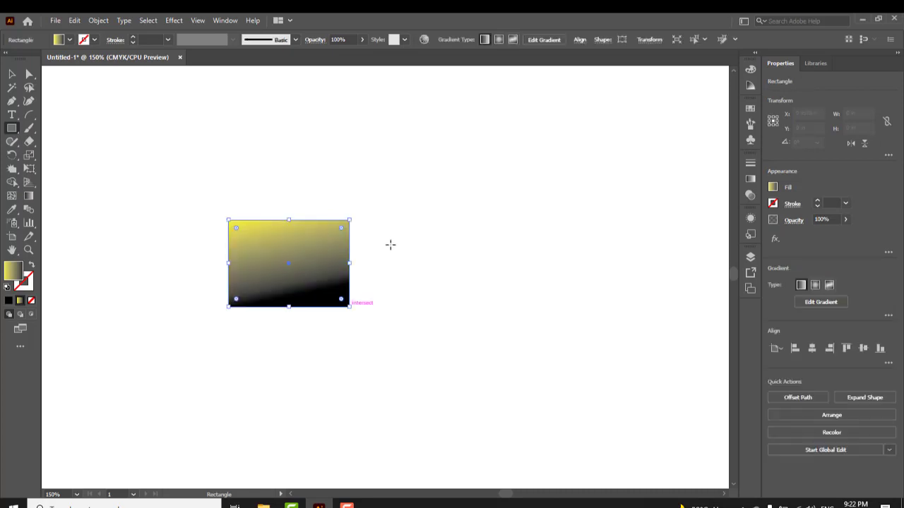
left_click(773, 188)
left_click(698, 230)
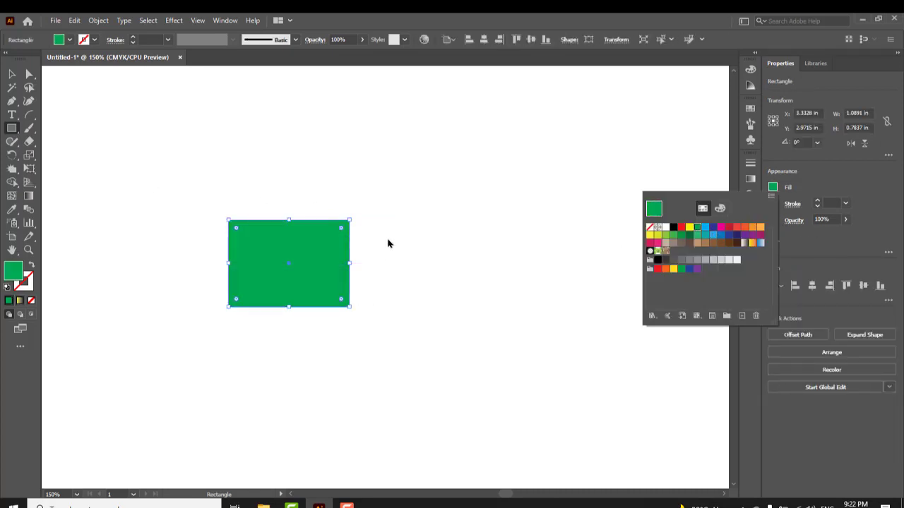
Step: Draw a second rectangle about 1.42 in by 0.90 in covering most of the green one and fill it with yellow
left_click_drag(407, 214, 249, 315)
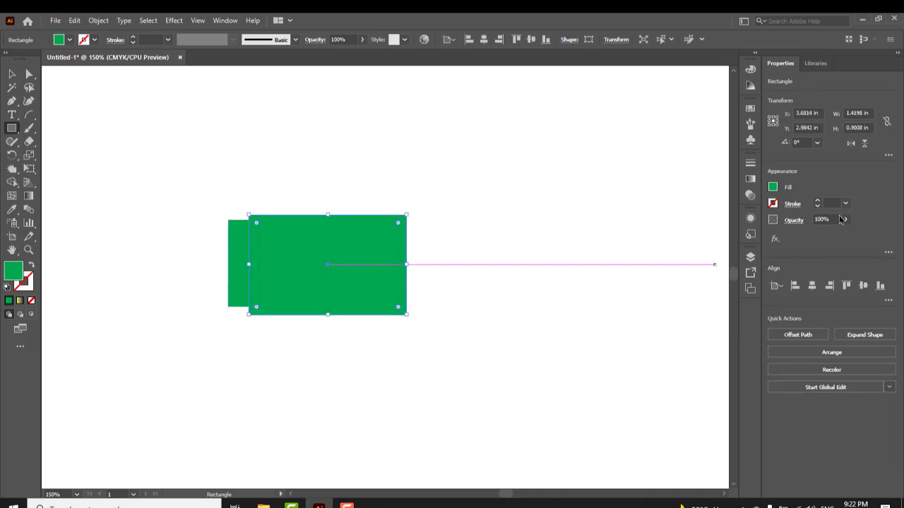
left_click(773, 187)
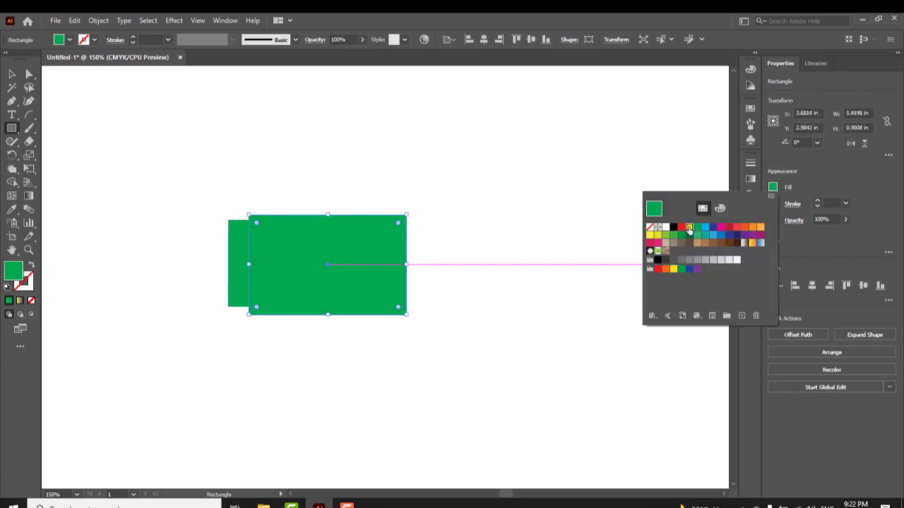
left_click(689, 227)
Step: Select the green and yellow rectangles, blend them with the Blend tool, and deselect the result
left_click(10, 78)
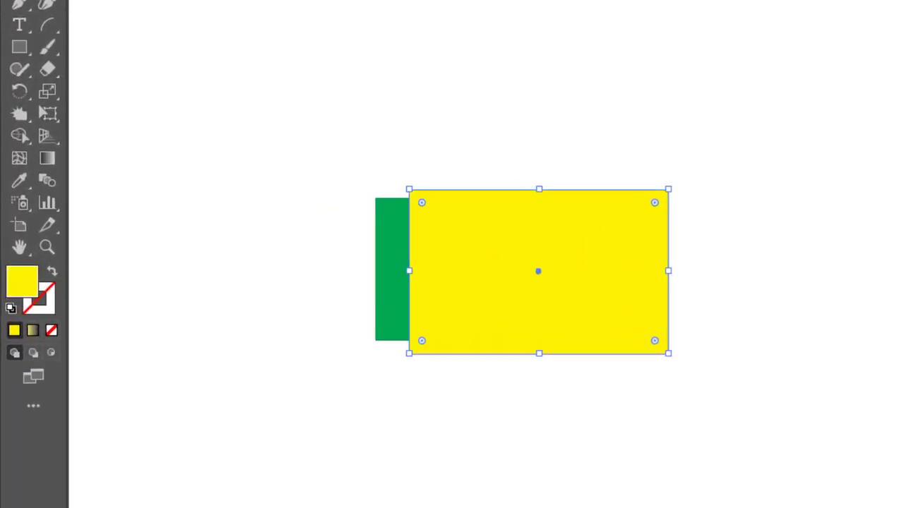
left_click_drag(319, 184, 548, 350)
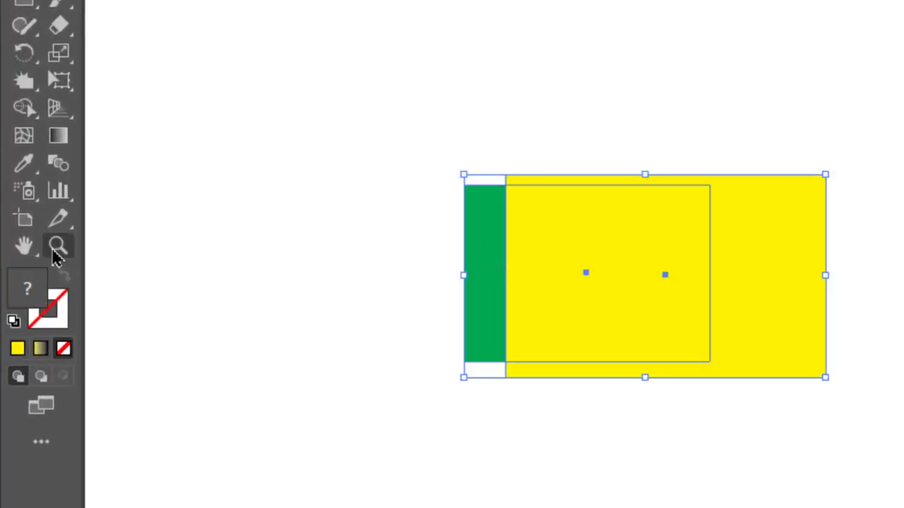
left_click(60, 172)
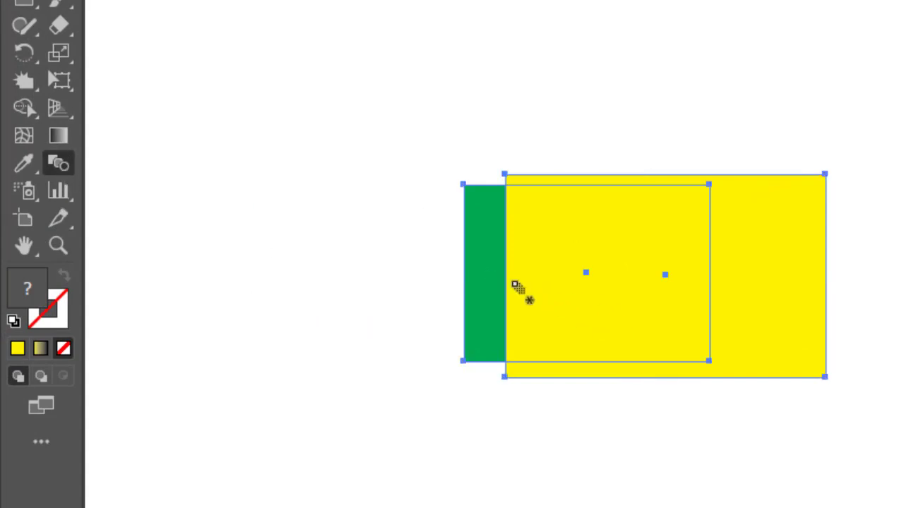
left_click(521, 287)
left_click(480, 296)
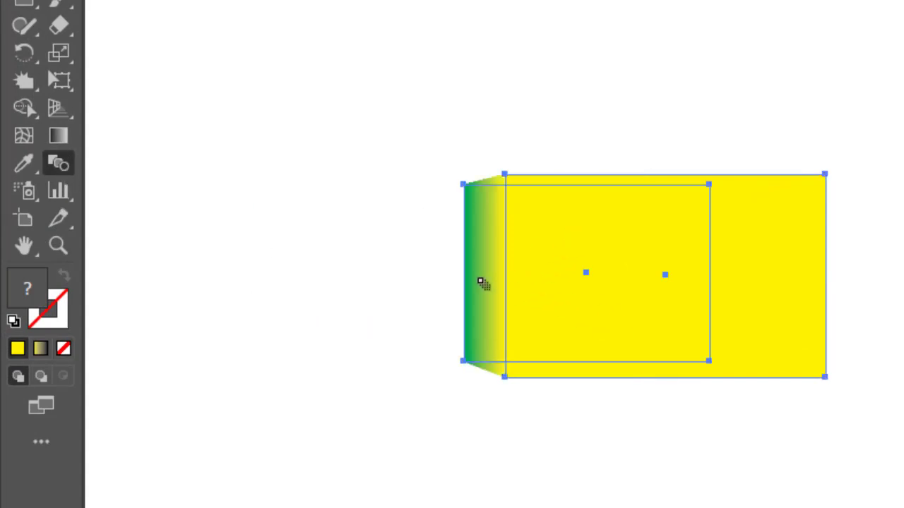
key("v")
left_click(424, 323)
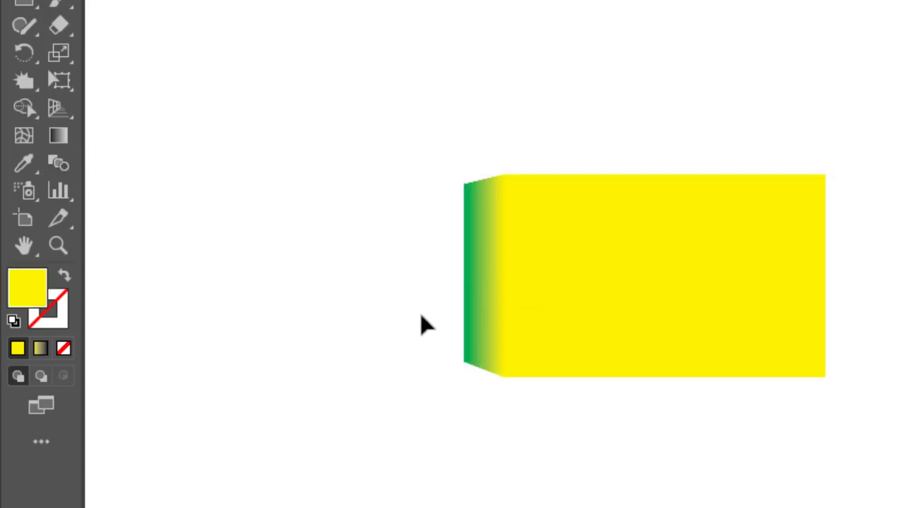
Step: Inspect the green-to-yellow blend up close, then select the whole blend and delete it
scroll(466, 319, "up", 1)
scroll(466, 321, "up", 3)
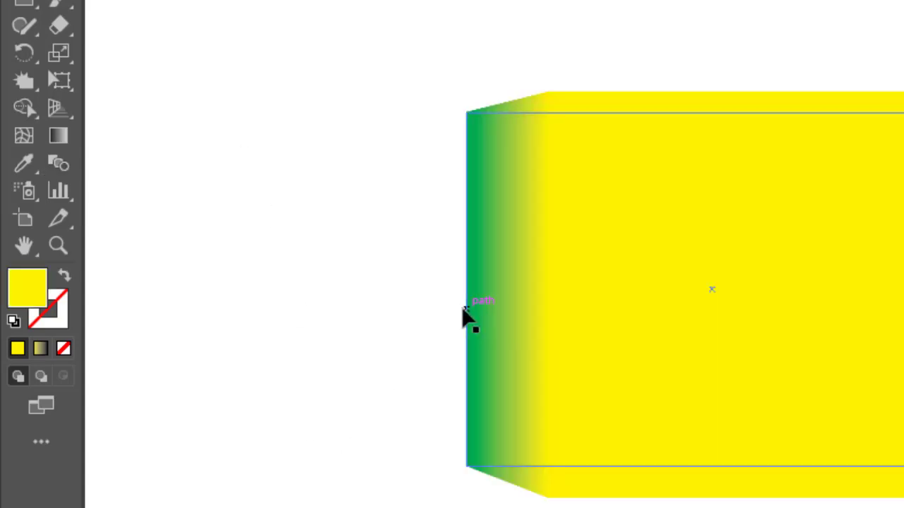
left_click_drag(779, 266, 868, 266)
left_click_drag(607, 212, 675, 219)
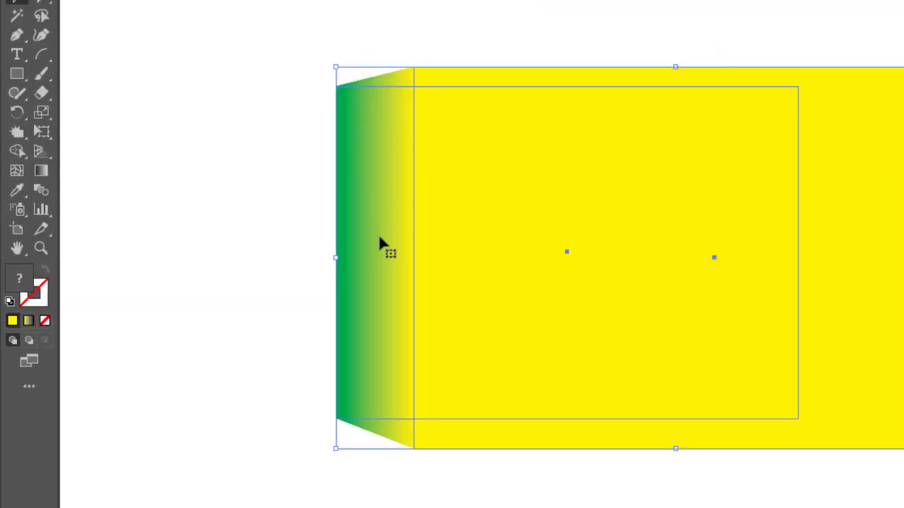
left_click(218, 226)
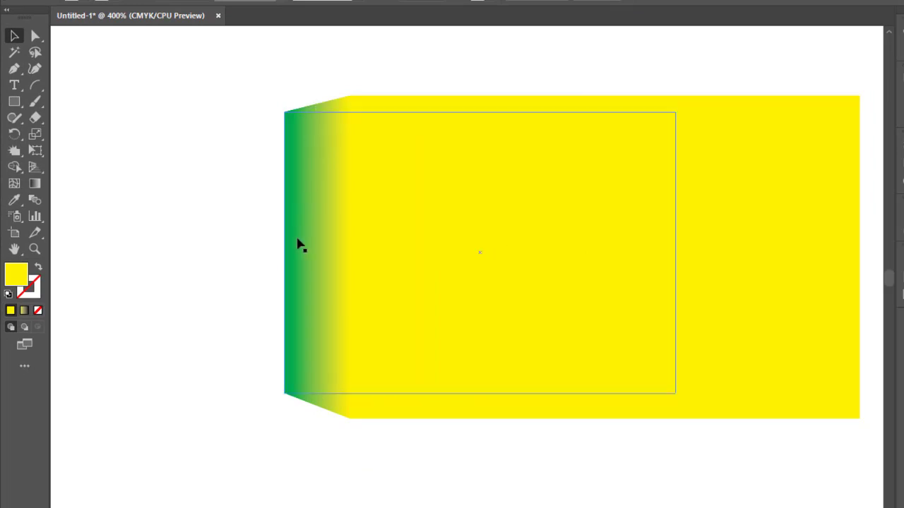
left_click_drag(203, 136, 523, 361)
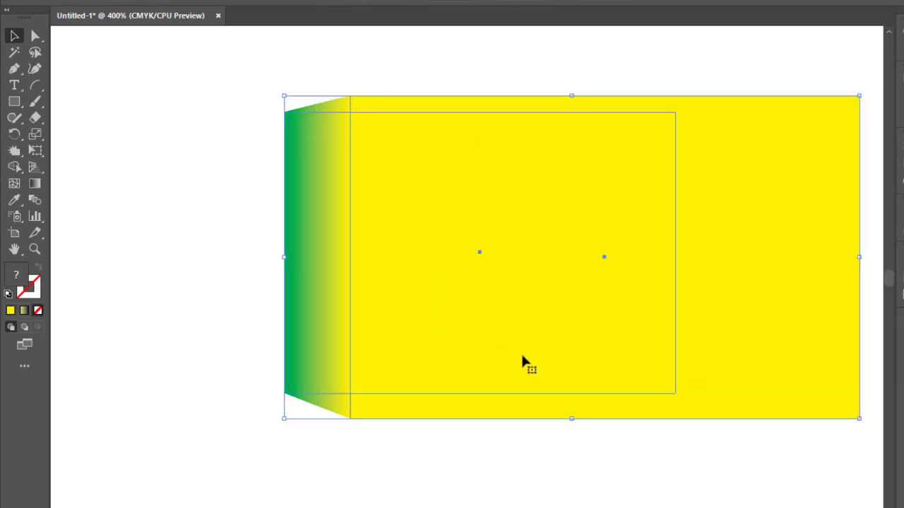
key("Delete")
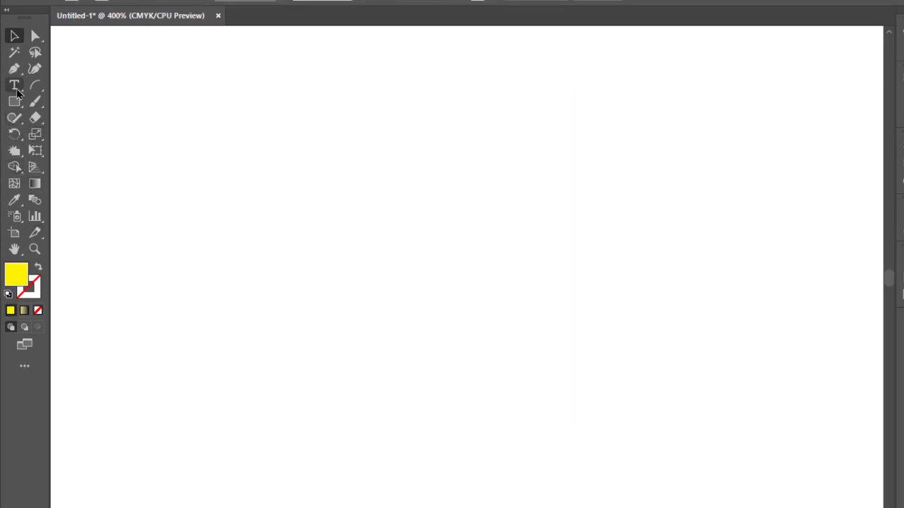
Step: Draw a nearly circular yellow ellipse from its centre, then a second, wider ellipse to its right with the Ellipse tool
left_click_drag(14, 101, 76, 134)
left_click_drag(439, 236, 532, 333)
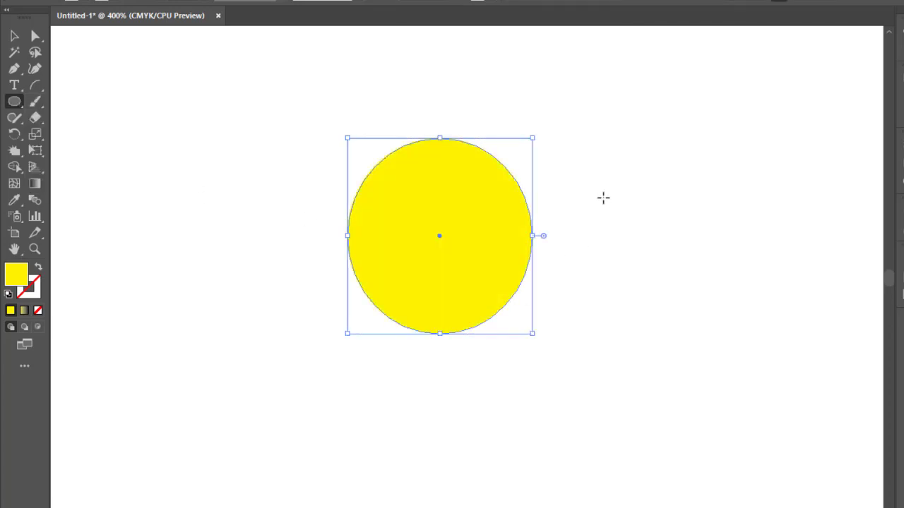
left_click_drag(590, 169, 712, 267)
Step: Move the wider ellipse over the first, leaving a crescent at its left edge, make it slightly taller, and fill it with dark blue
left_click(14, 35)
left_click_drag(600, 235, 514, 297)
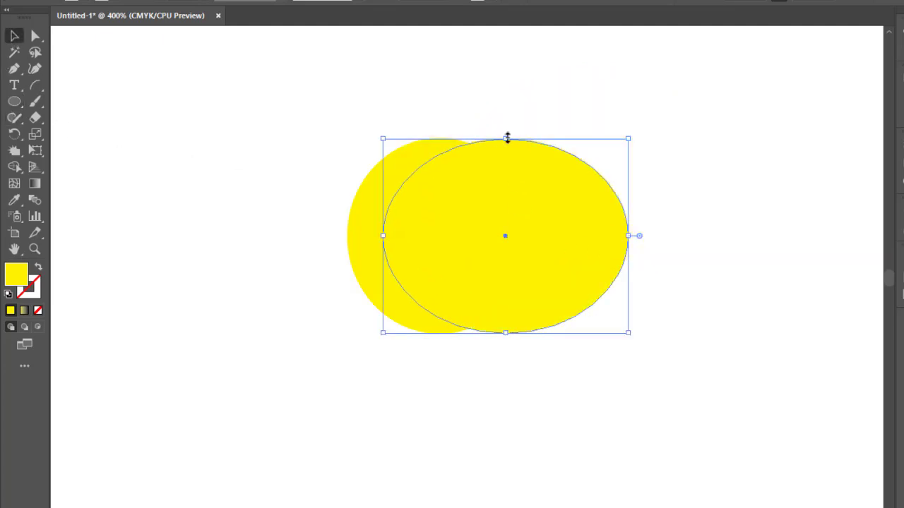
left_click_drag(507, 137, 507, 132)
left_click_drag(504, 337, 502, 345)
left_click_drag(553, 274, 538, 267)
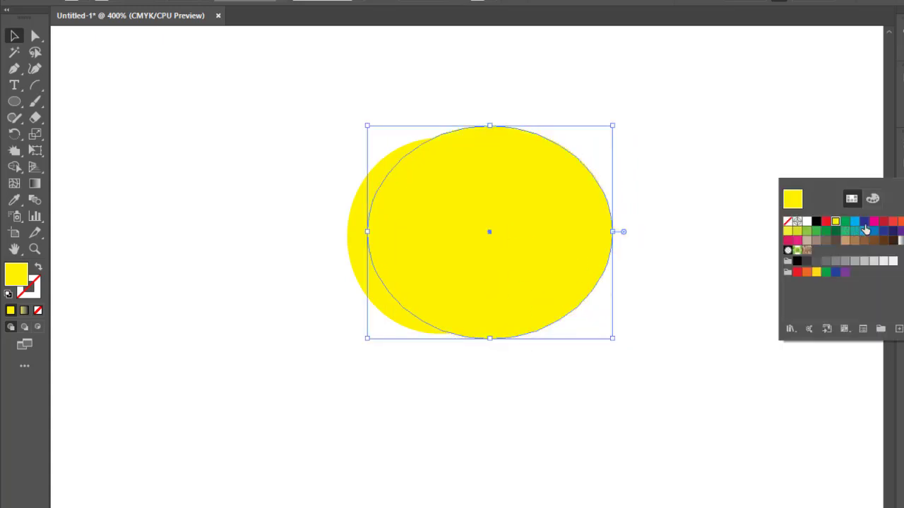
left_click(864, 221)
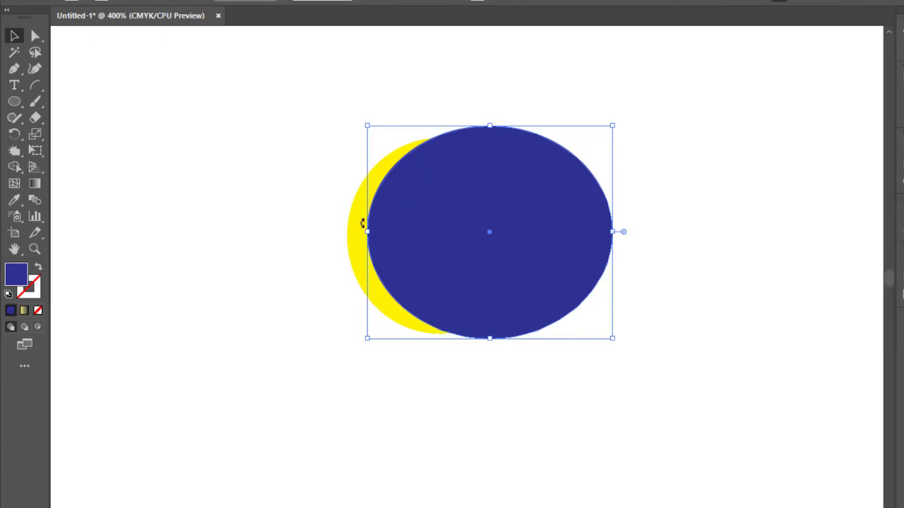
Step: Select the yellow and dark blue ellipses, blend them from the yellow crescent to the blue one with the Blend tool, and deselect
left_click_drag(310, 166, 565, 325)
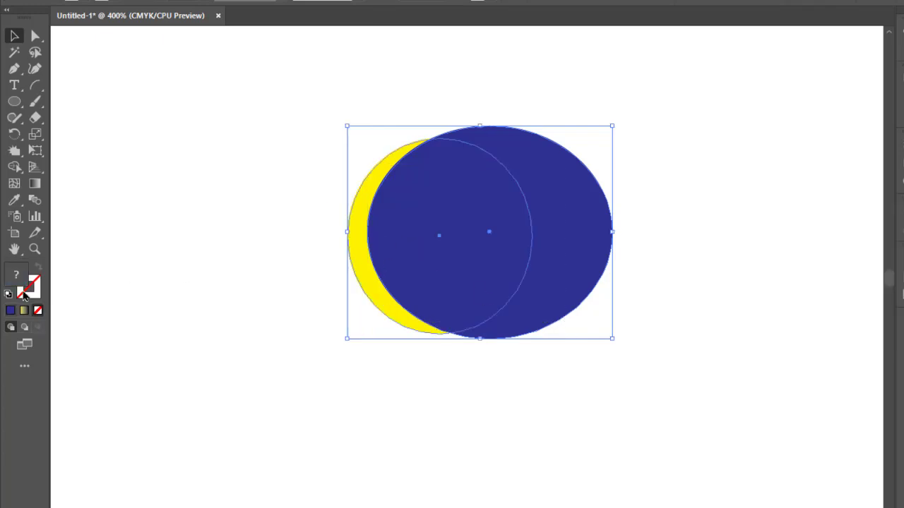
left_click(35, 203)
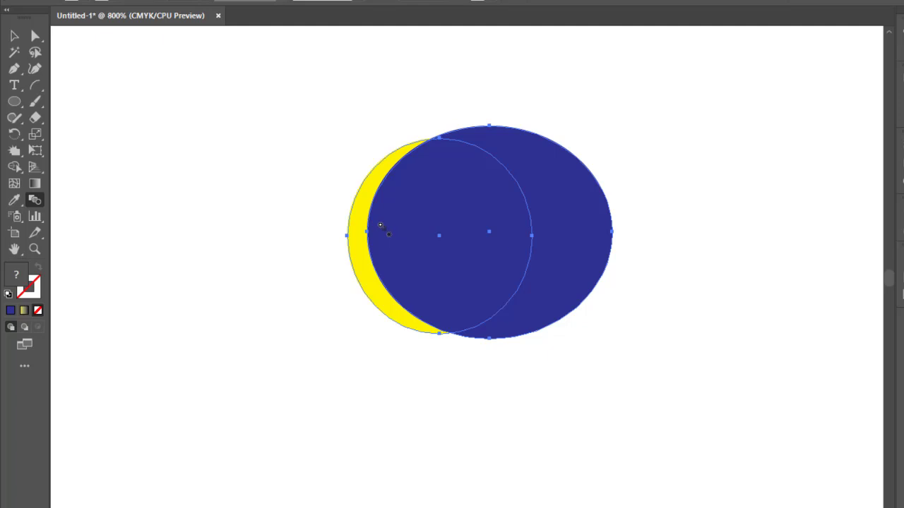
scroll(381, 224, "up", 3)
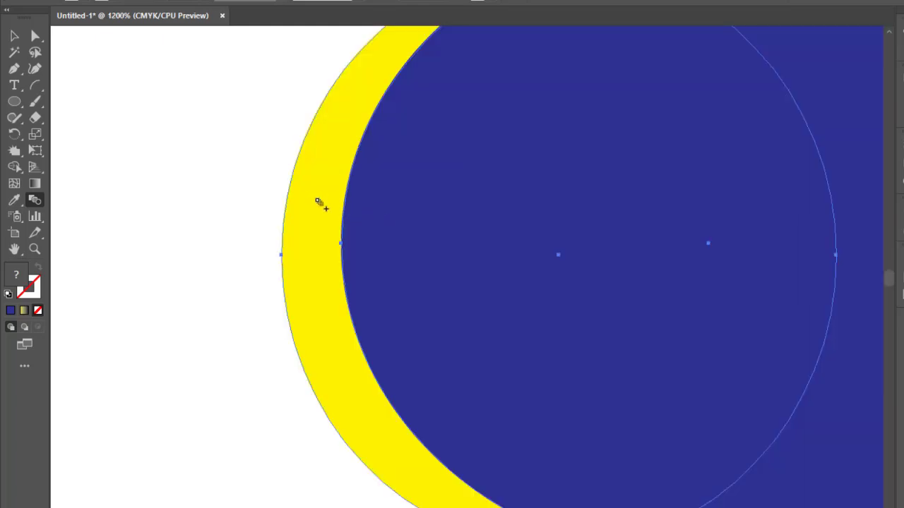
left_click(323, 202)
left_click(357, 212)
key("v")
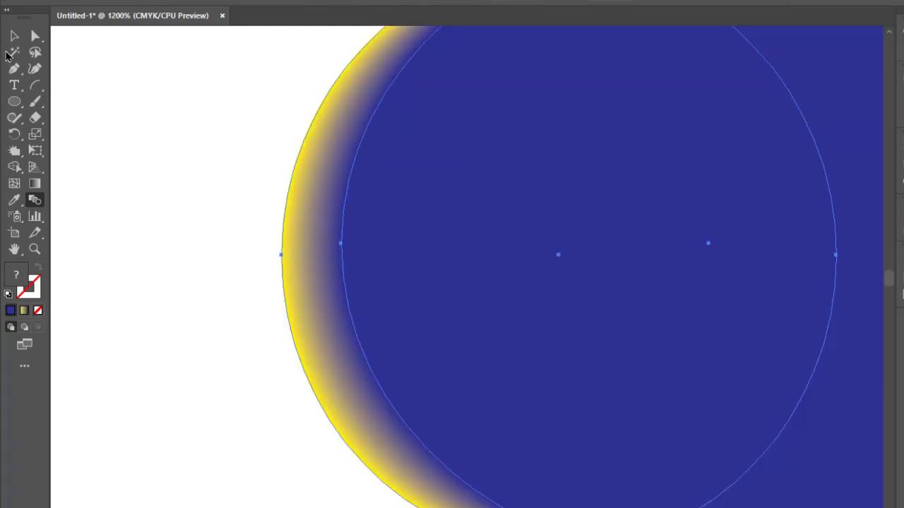
left_click(140, 269)
Step: Move the blended ellipses back and forth horizontally, leaving them at about X 3.34 in, Y 2.88 in
scroll(173, 262, "down", 4)
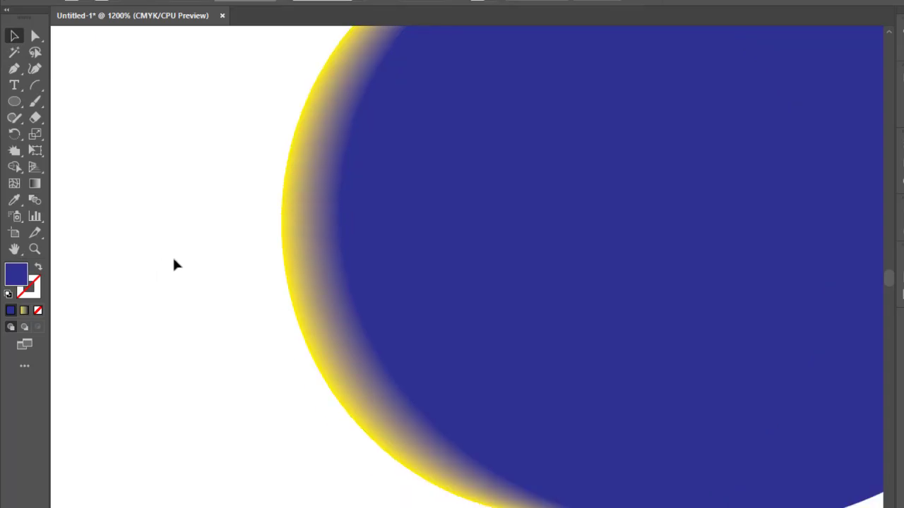
scroll(284, 277, "down", 1)
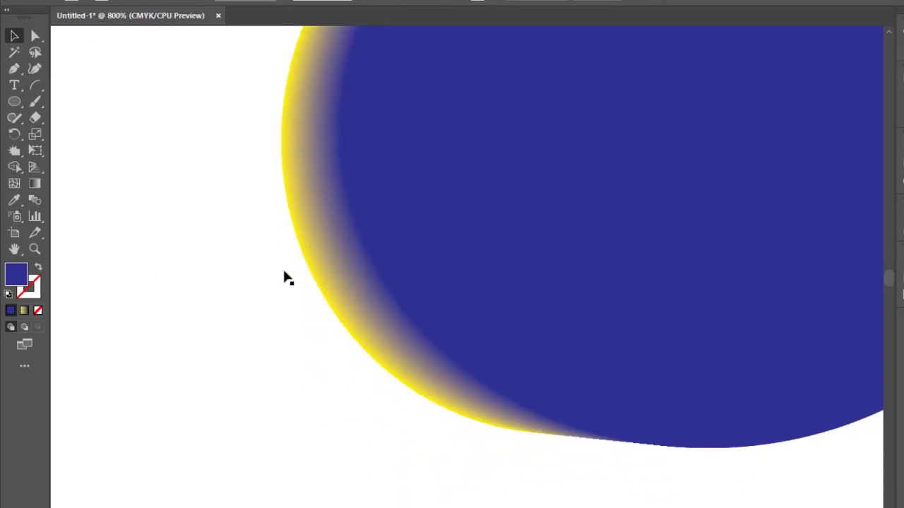
scroll(285, 275, "down", 1)
scroll(285, 275, "up", 1)
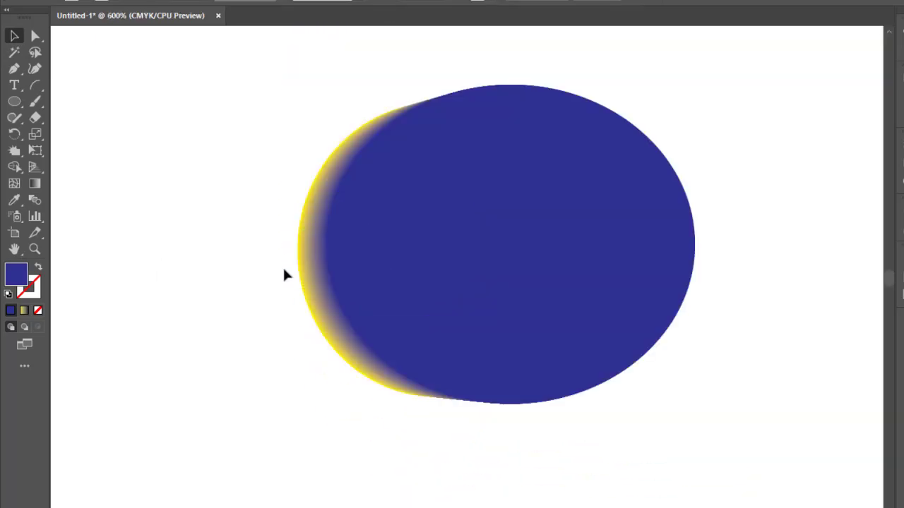
left_click_drag(414, 241, 447, 245)
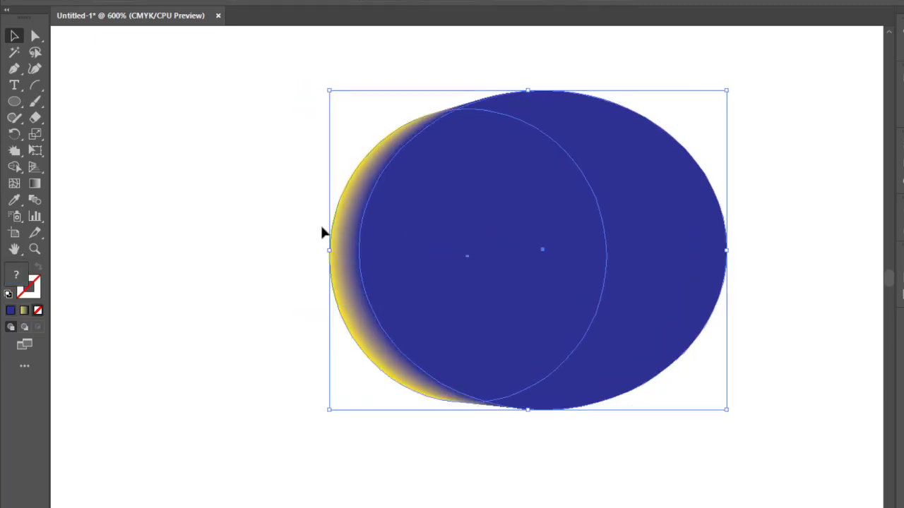
left_click_drag(510, 243, 478, 241)
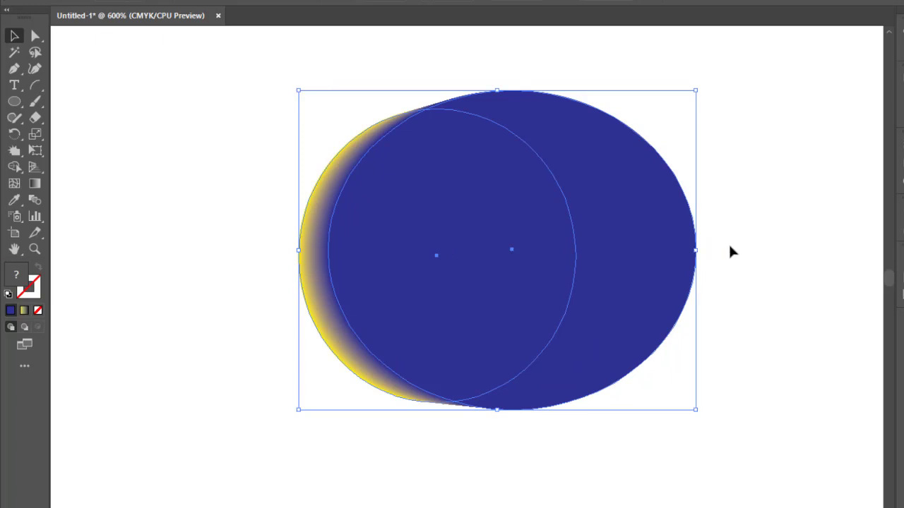
left_click_drag(687, 250, 732, 250)
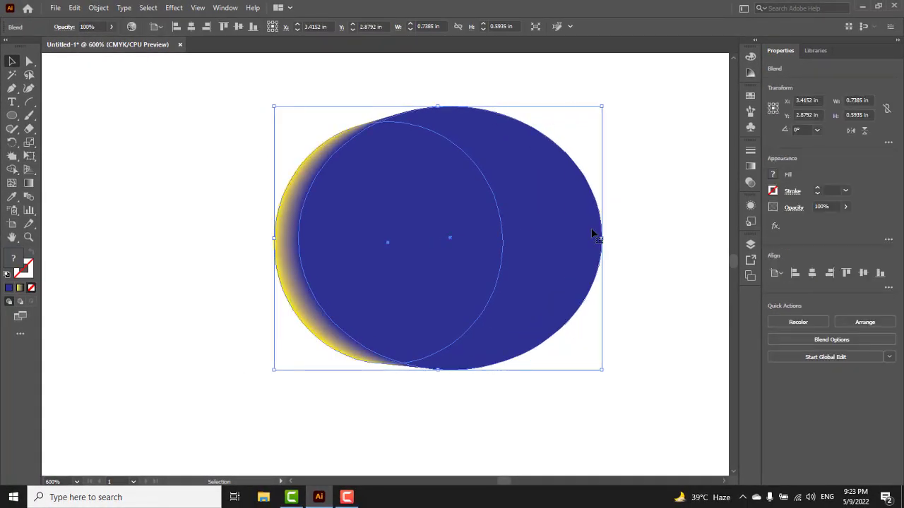
left_click_drag(592, 235, 534, 241)
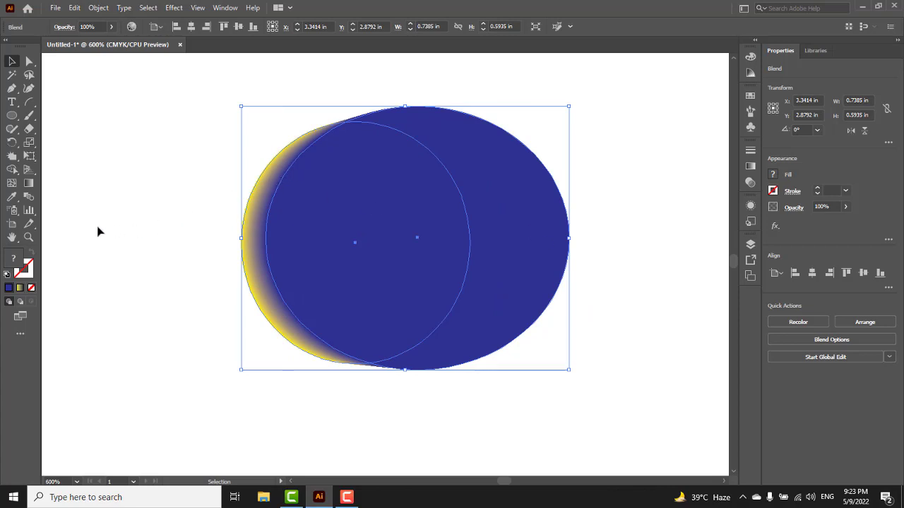
Step: Show the Slice tool group, return to the Selection tool, and move the blend to about X 3.28 in, Y 2.87 in
left_click(28, 224)
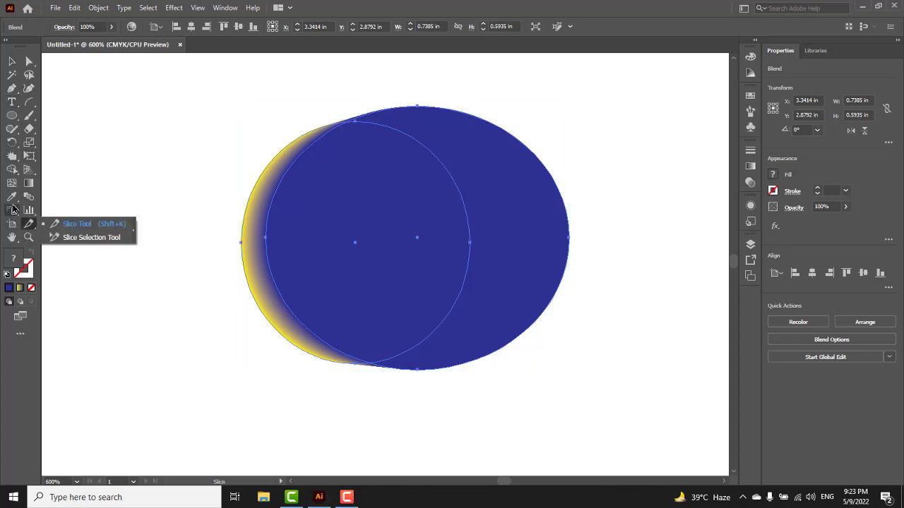
left_click(11, 62)
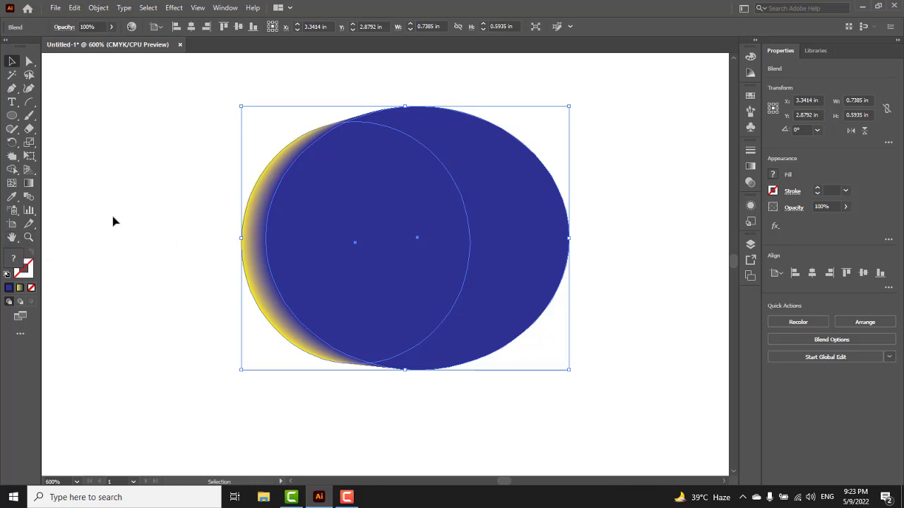
left_click_drag(499, 239, 466, 230)
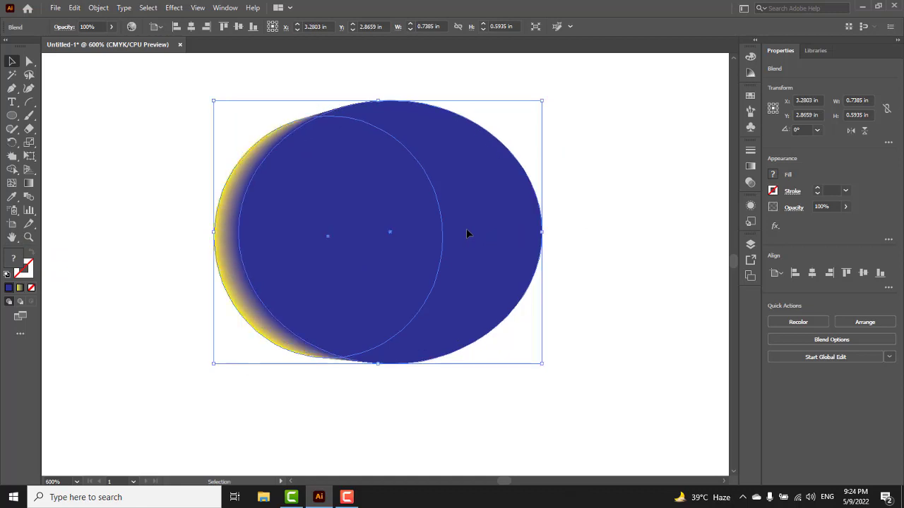